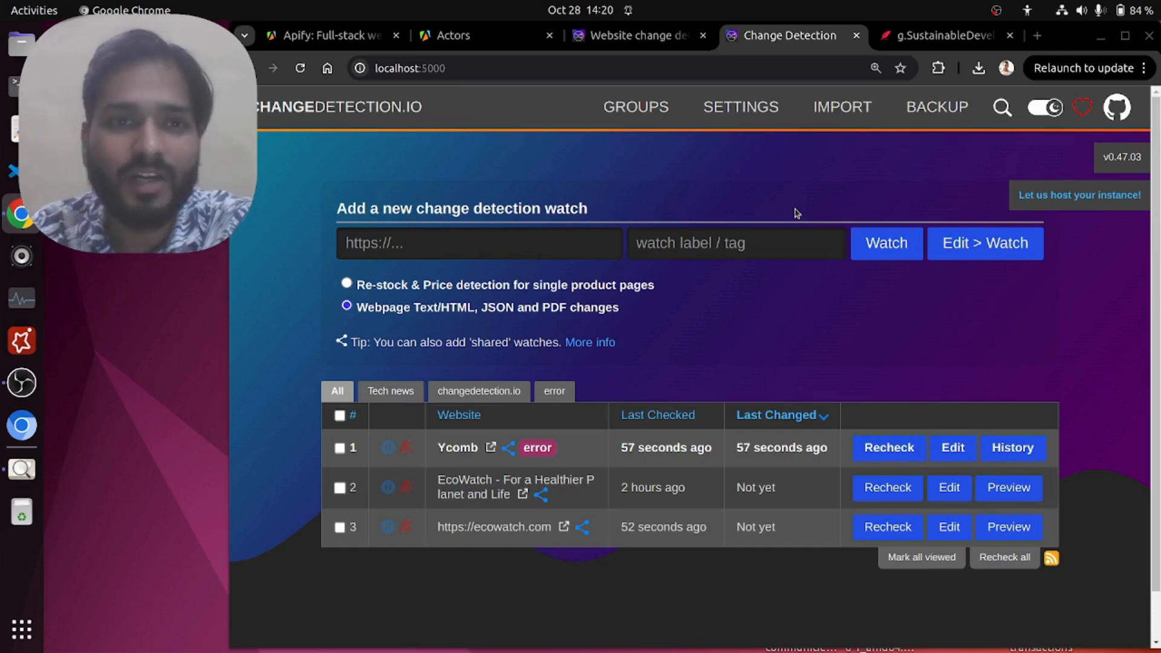
Step: View the workflow.png diagram in Image Viewer, and look through the Apify homepage in Chrome
left_click(28, 469)
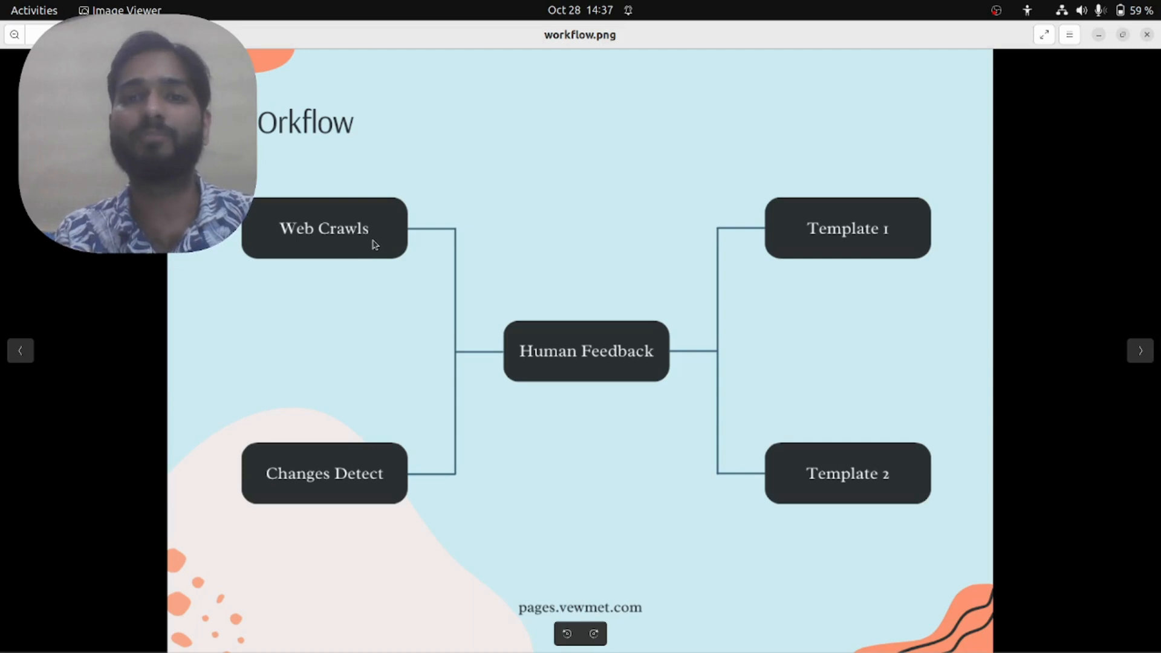
left_click(1098, 35)
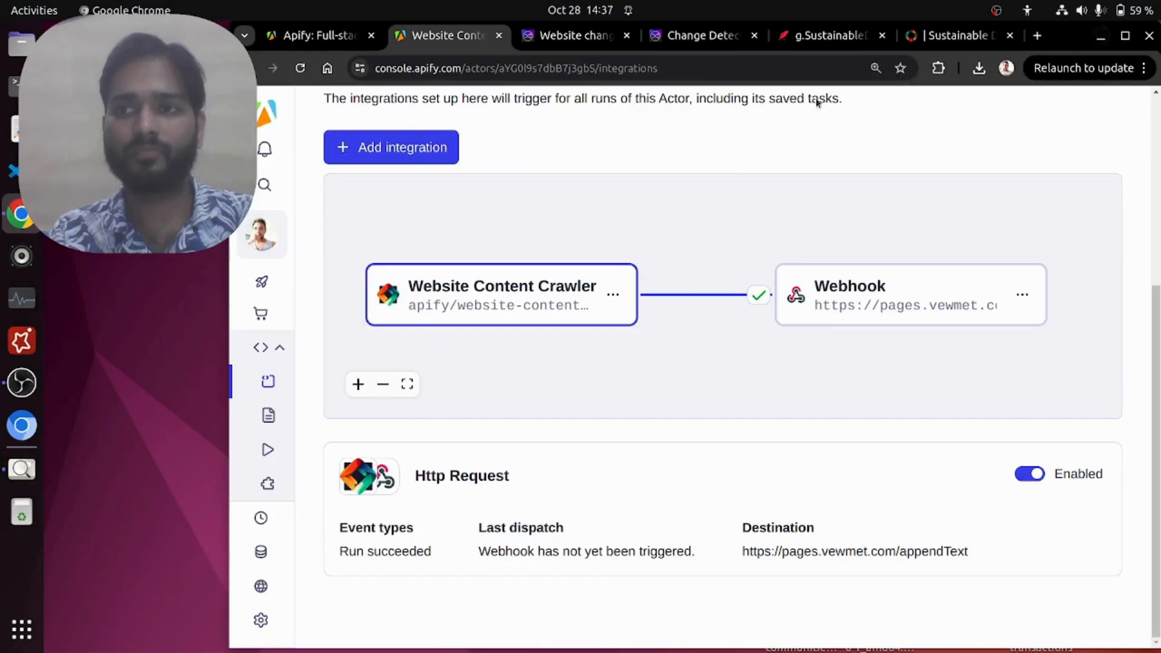
left_click(314, 35)
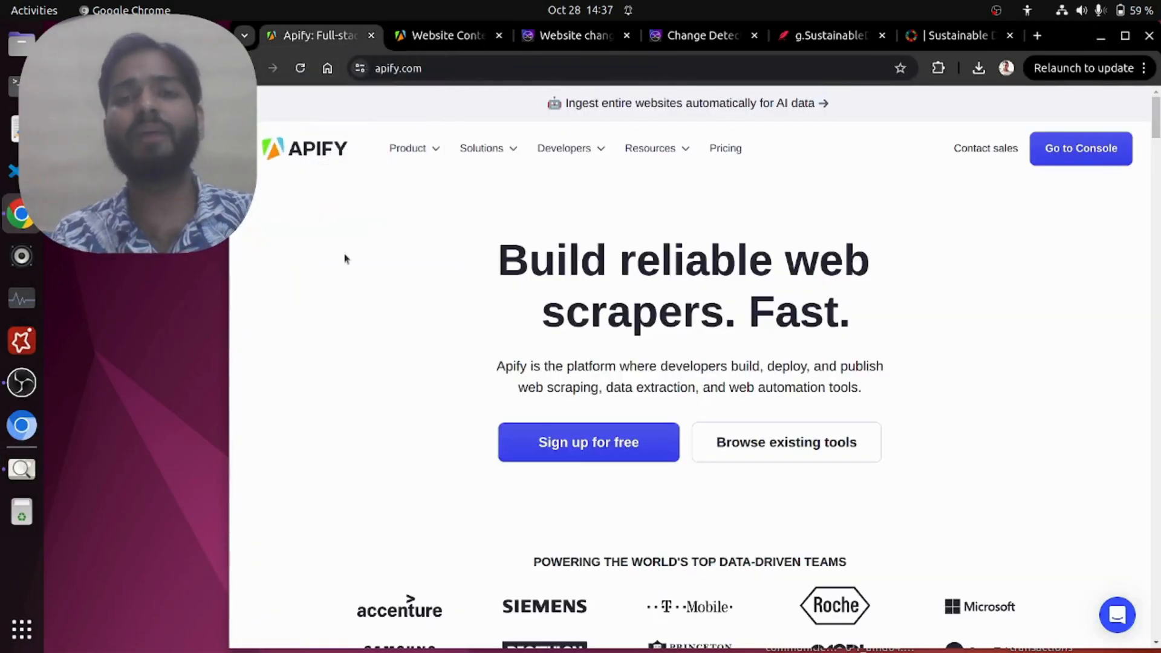
scroll(388, 347, "down", 5)
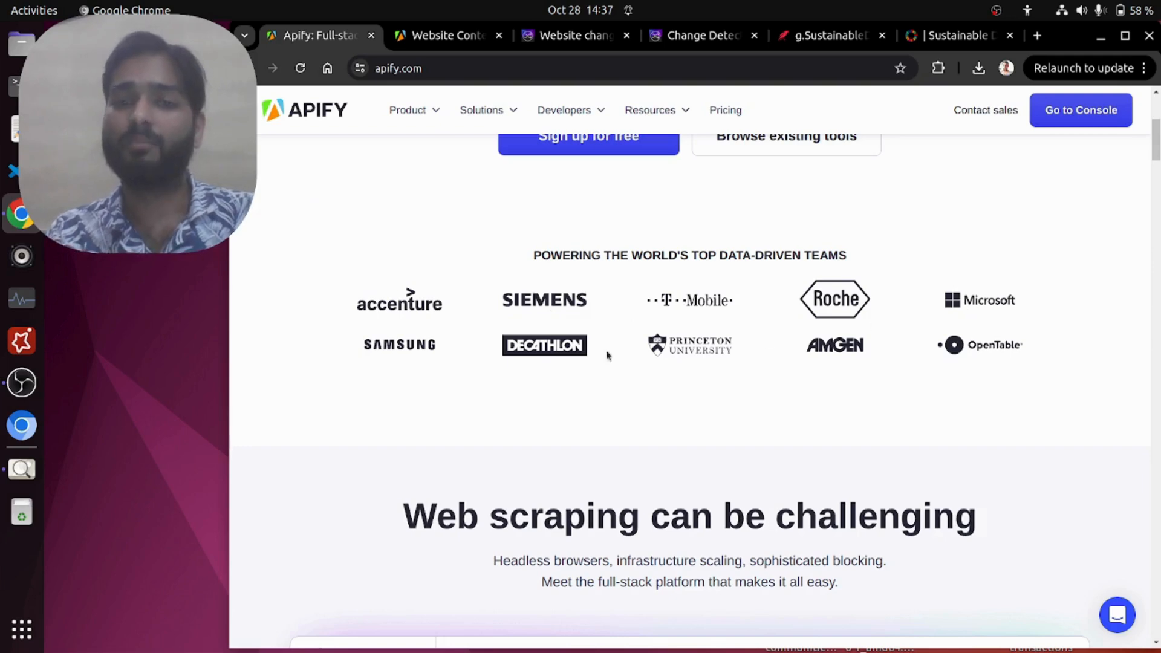
scroll(694, 400, "up", 5)
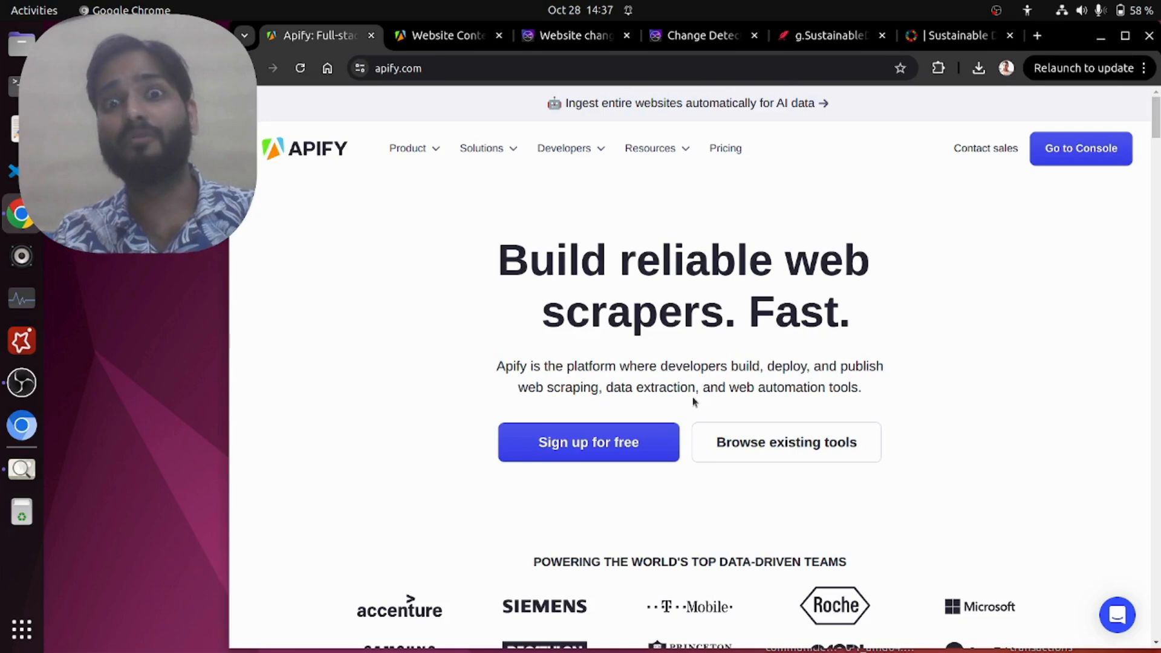
scroll(788, 345, "down", 8)
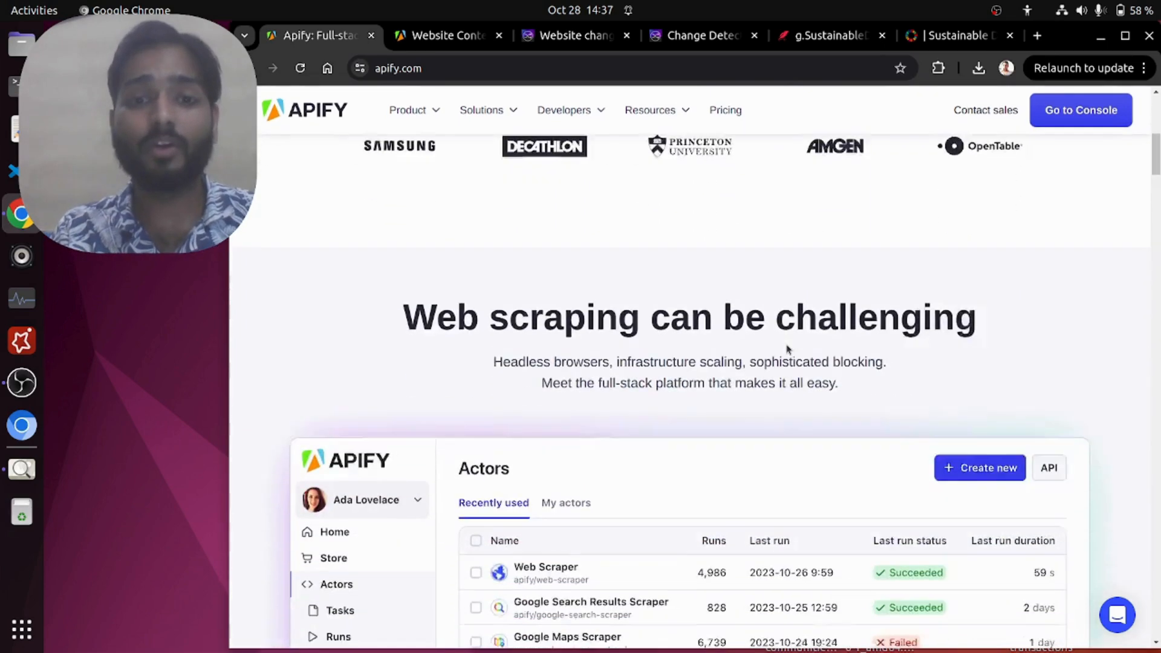
scroll(788, 346, "down", 2)
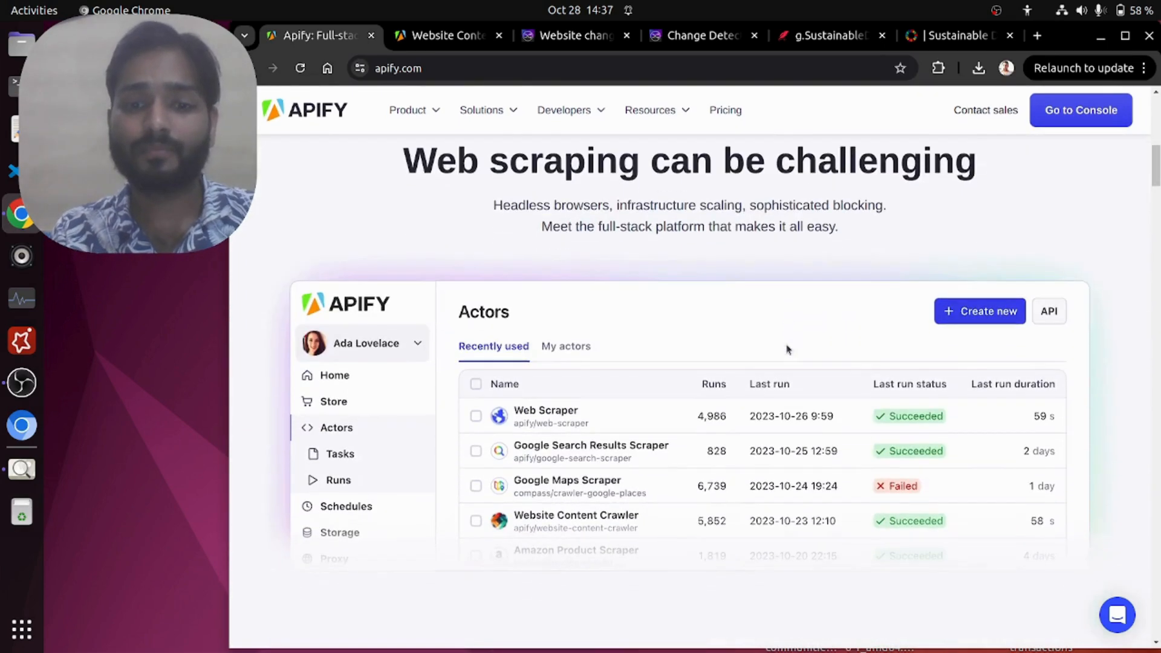
Step: Look through the United Nations Sustainable Development website down to THE 17 GOALS section
left_click(448, 38)
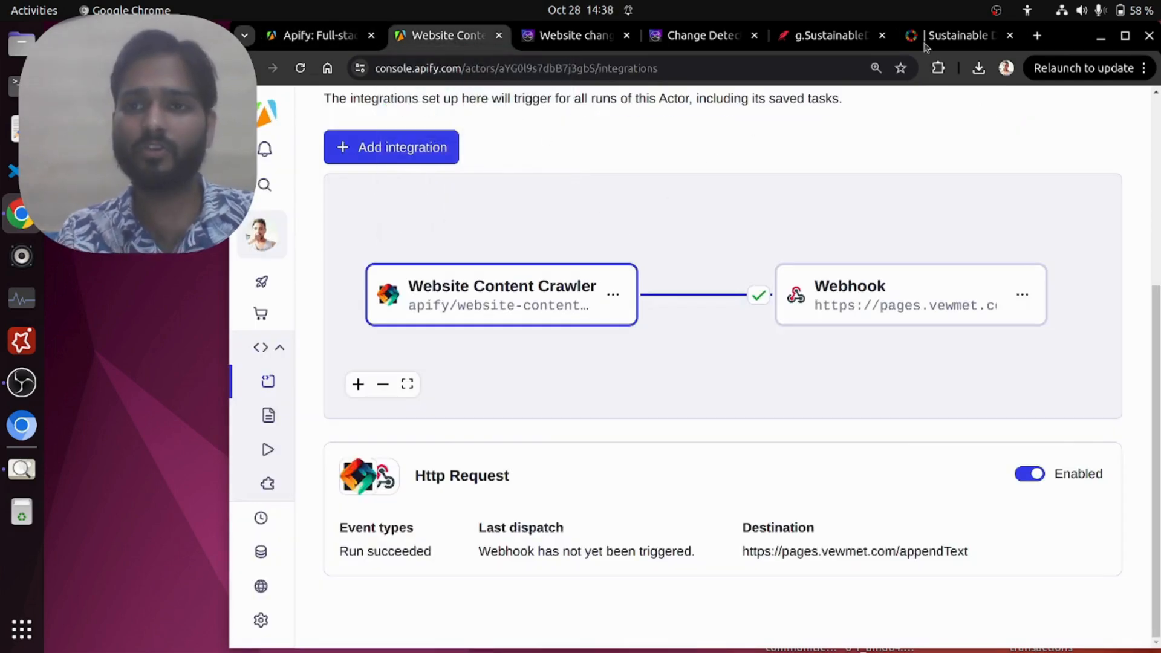
left_click(943, 35)
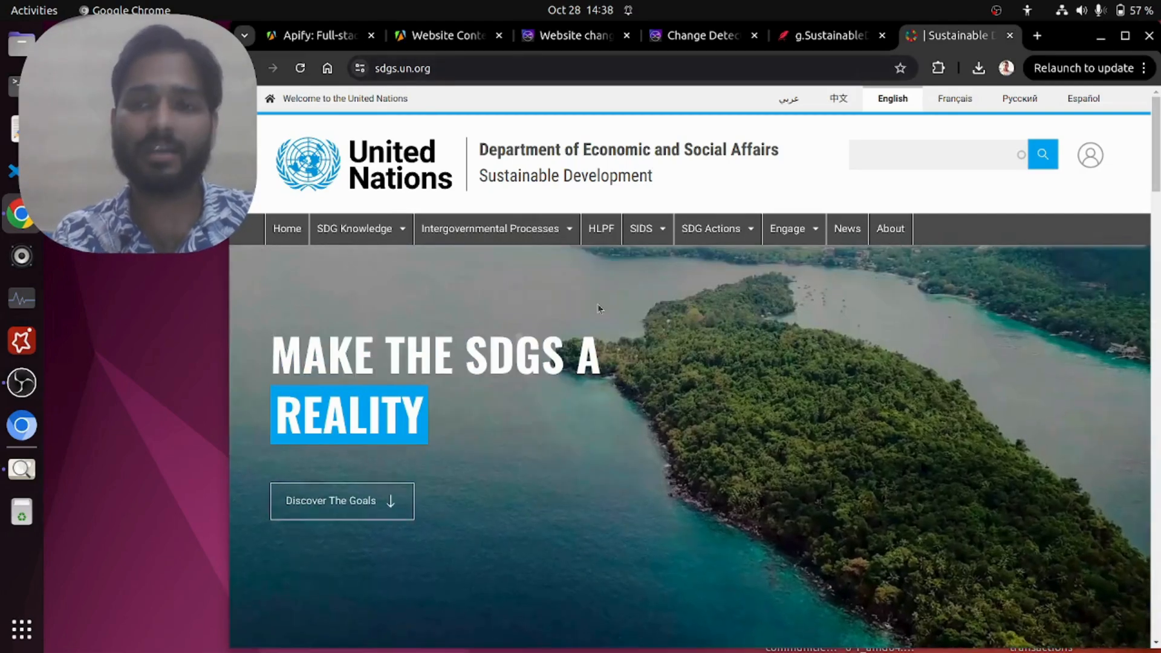
scroll(594, 294, "down", 1)
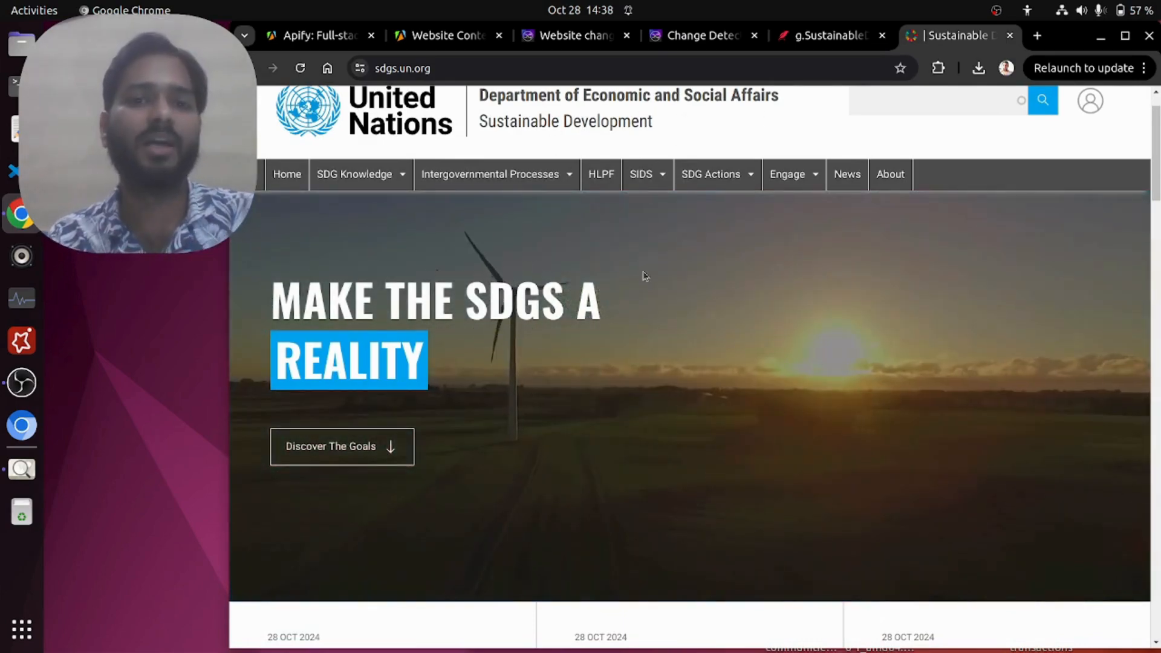
mouse_move(645, 175)
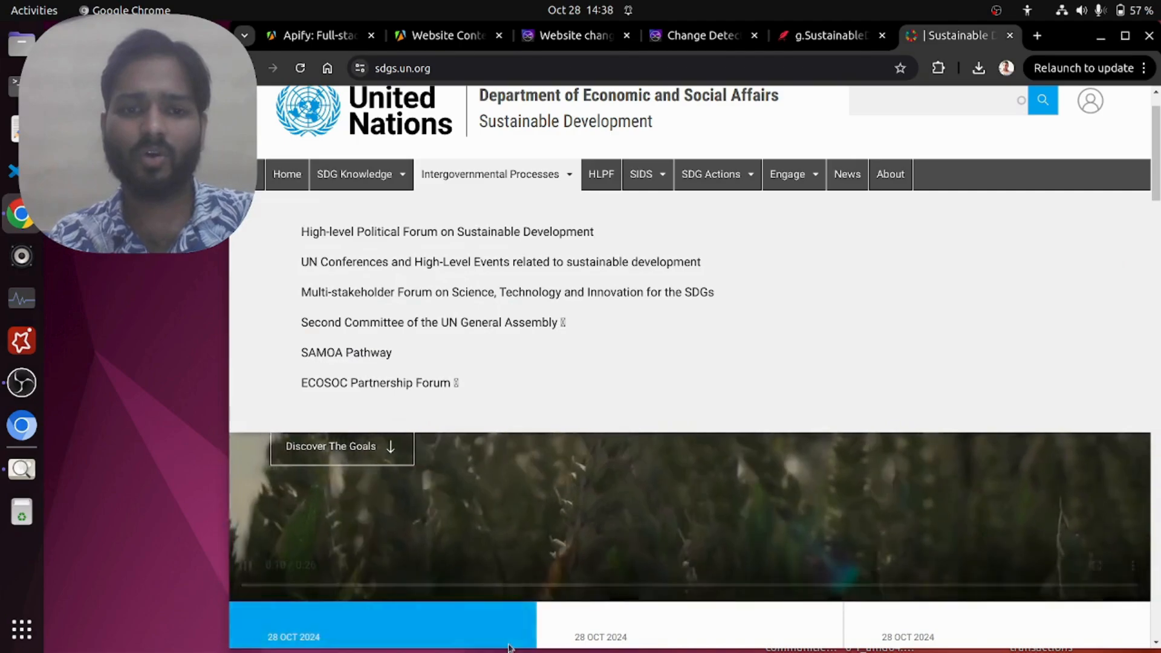
scroll(592, 526, "down", 8)
scroll(594, 526, "down", 10)
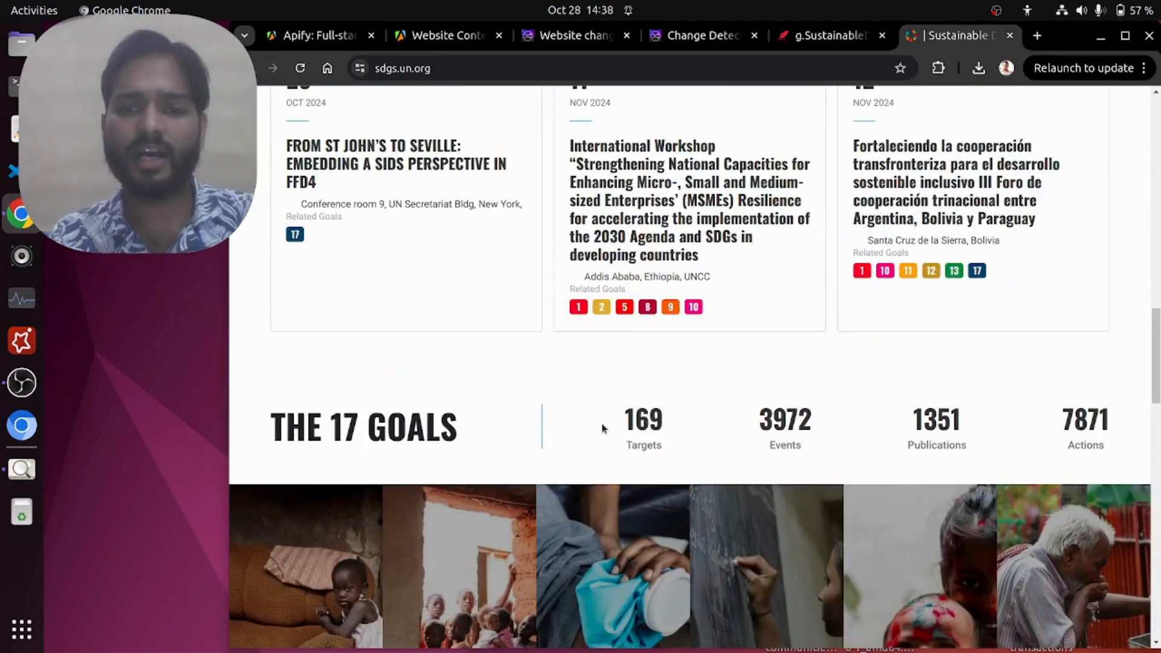
scroll(602, 428, "down", 5)
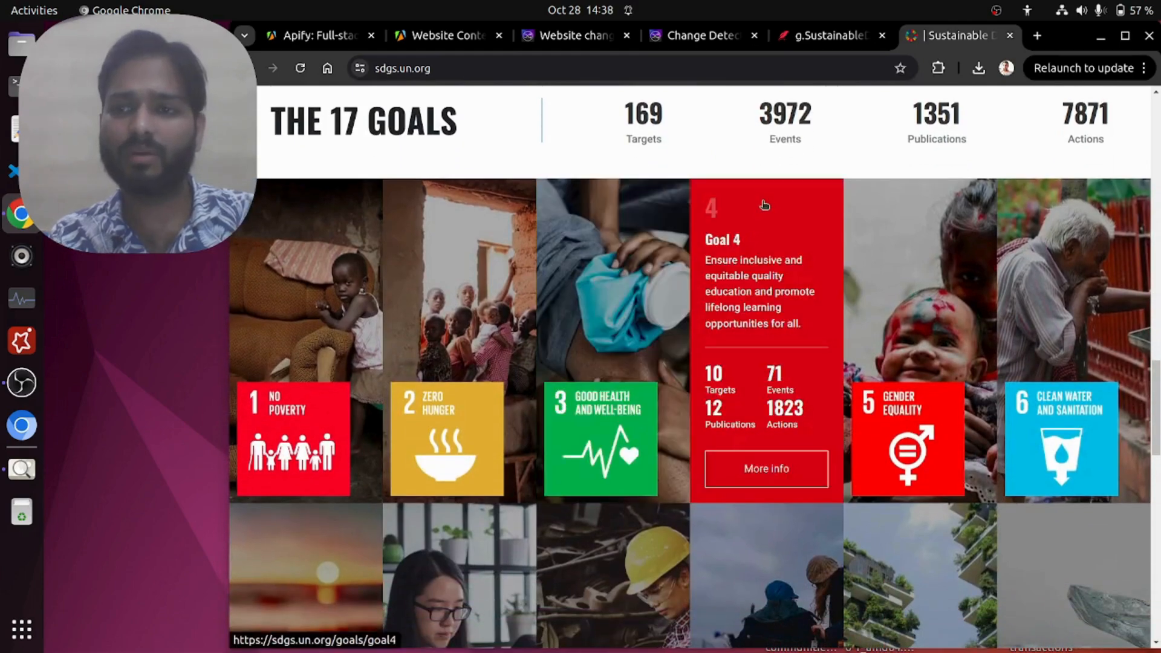
left_click_drag(263, 121, 498, 155)
left_click(497, 156)
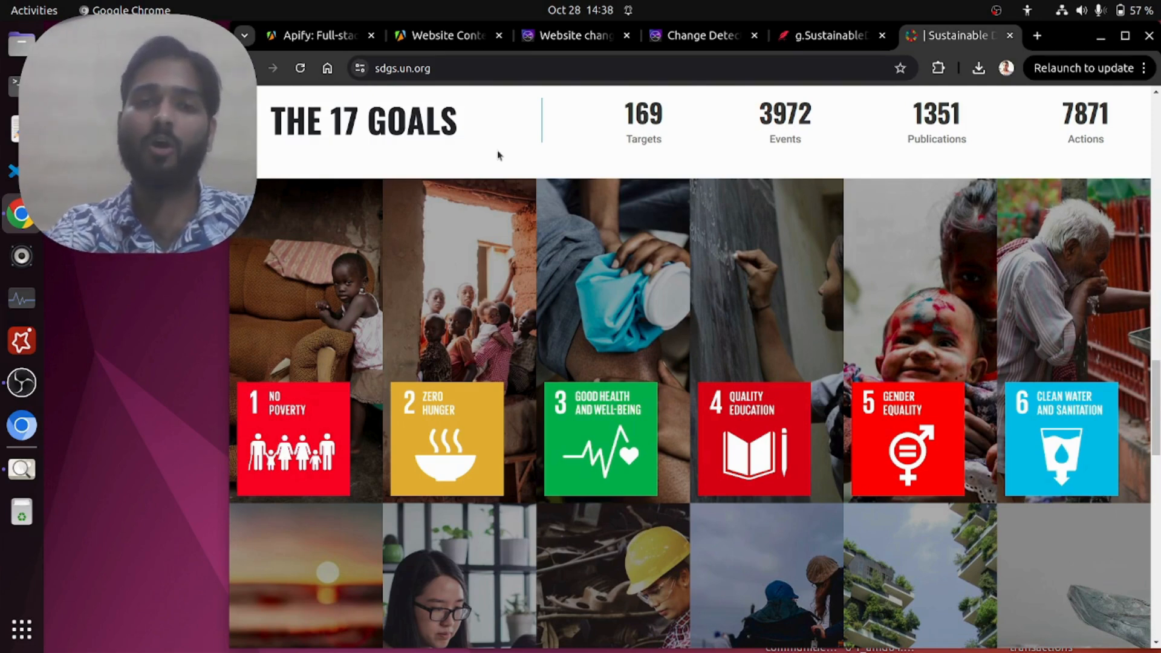
left_click_drag(441, 124, 471, 125)
left_click(272, 119)
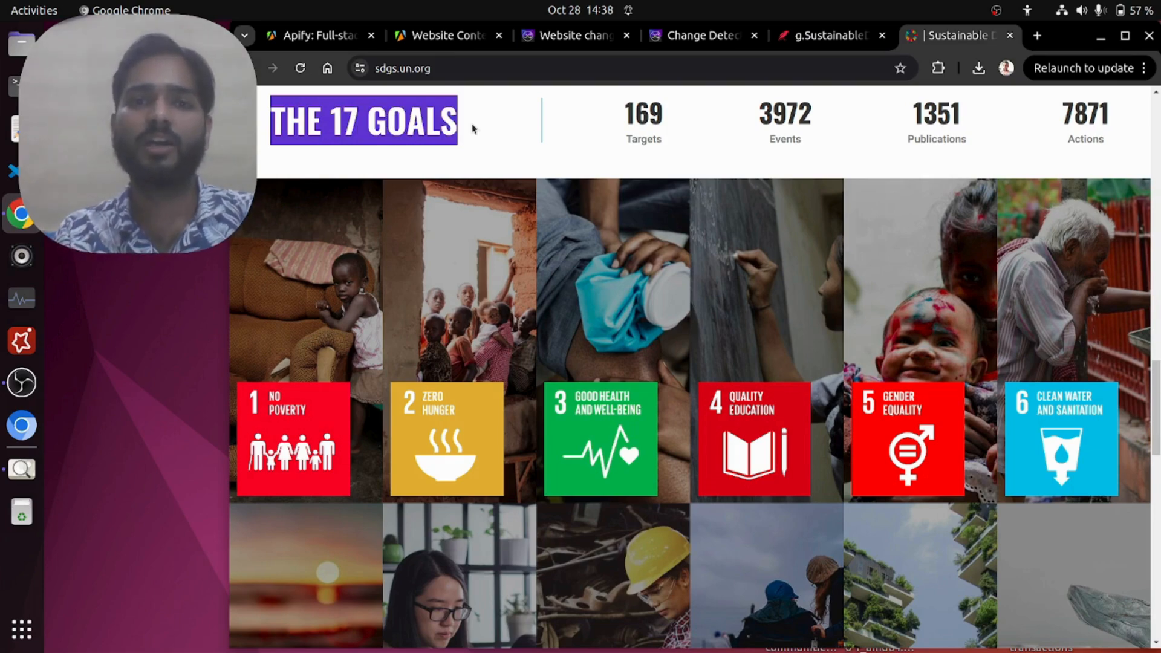
Step: Open the Website Content Crawler's Webhook integration for editing, at its URL and payload template
left_click(444, 35)
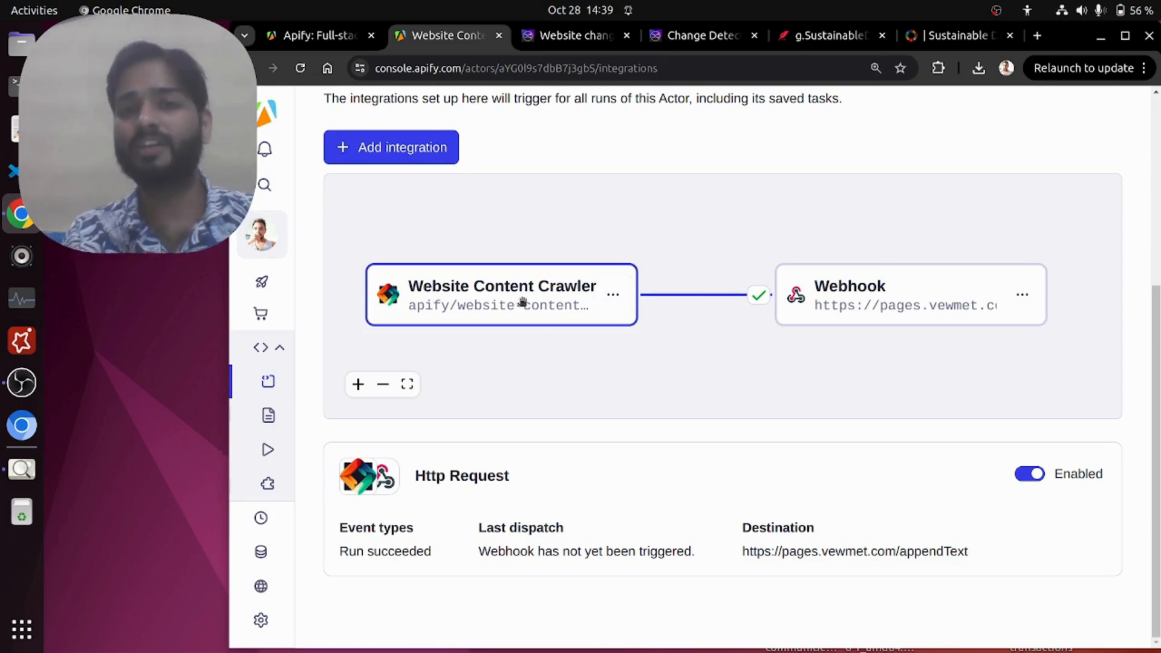
left_click(1021, 296)
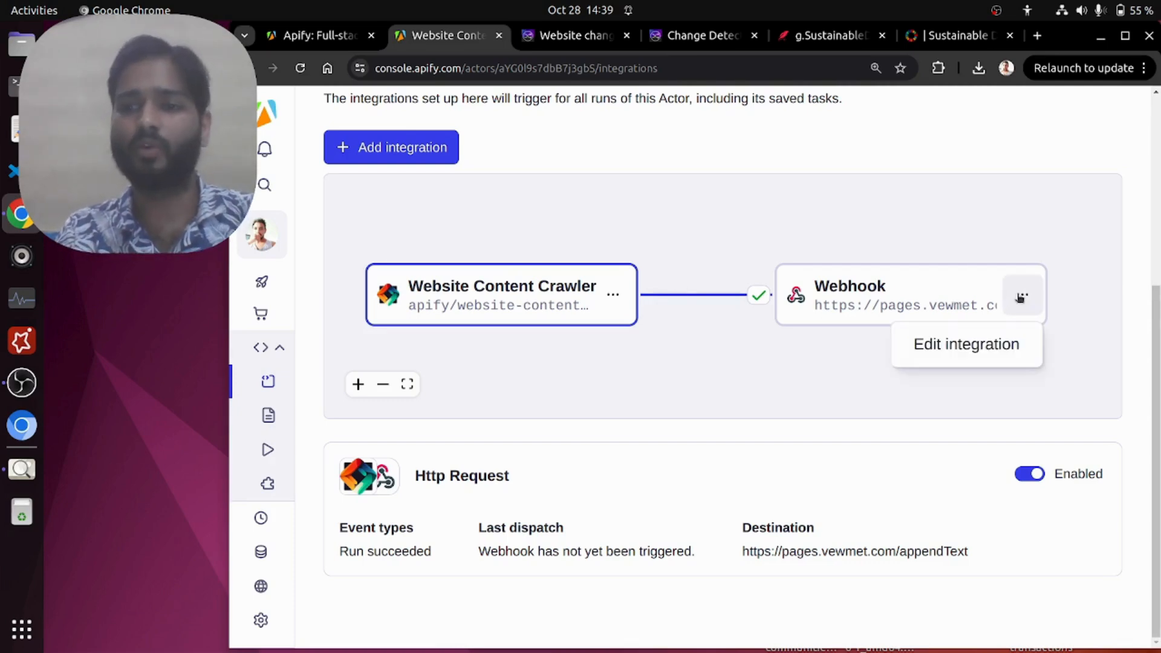
left_click(945, 344)
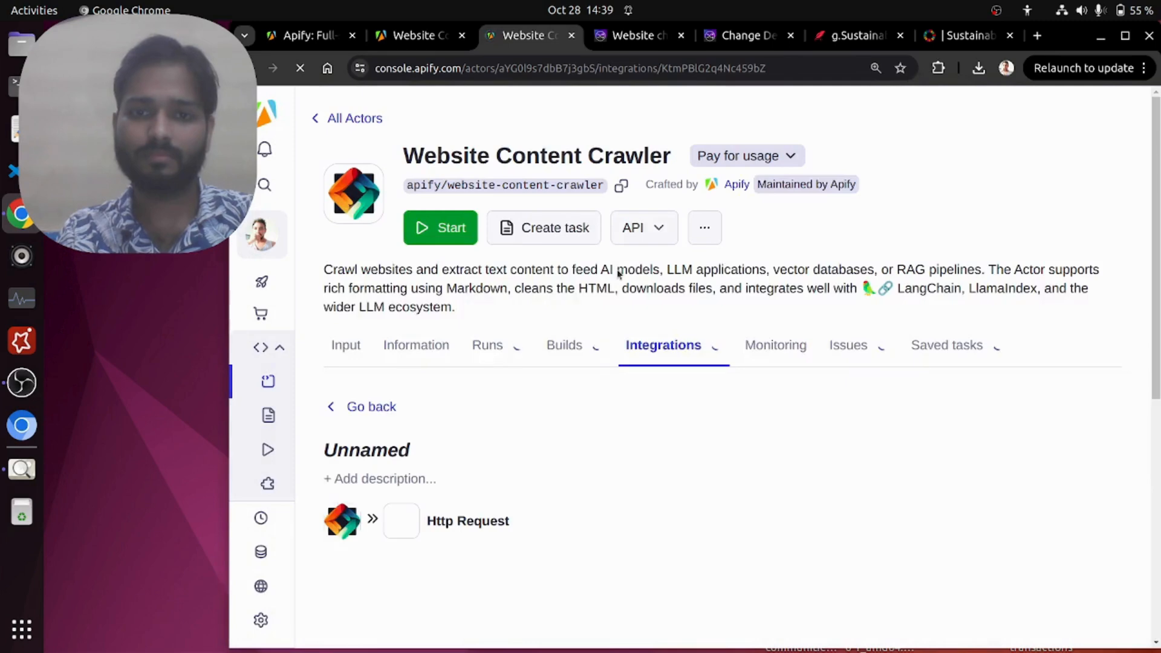
scroll(699, 305, "down", 5)
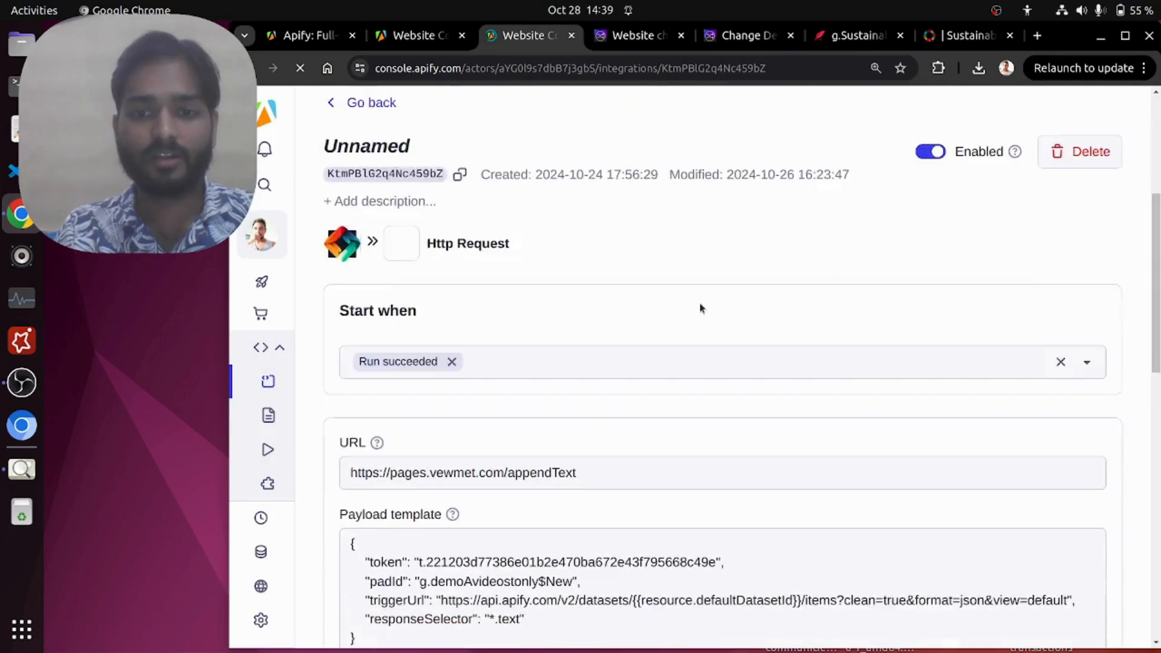
scroll(699, 306, "down", 5)
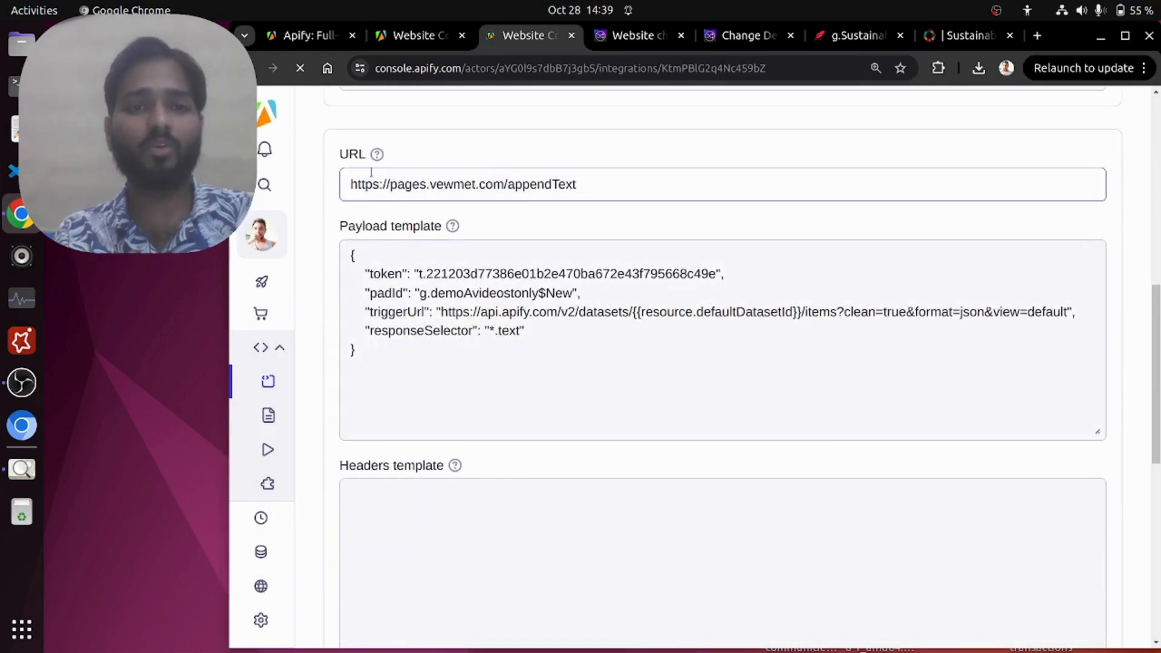
Step: Examine the webhook's destination URL and the token entry in its payload template
left_click(589, 194)
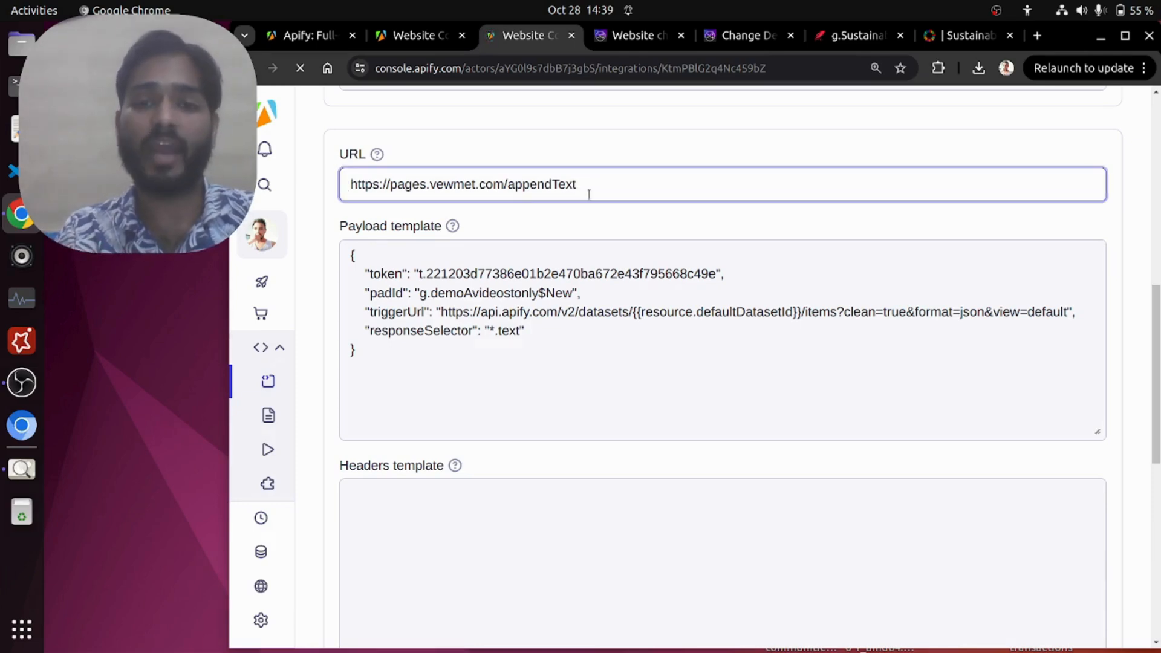
left_click(318, 192)
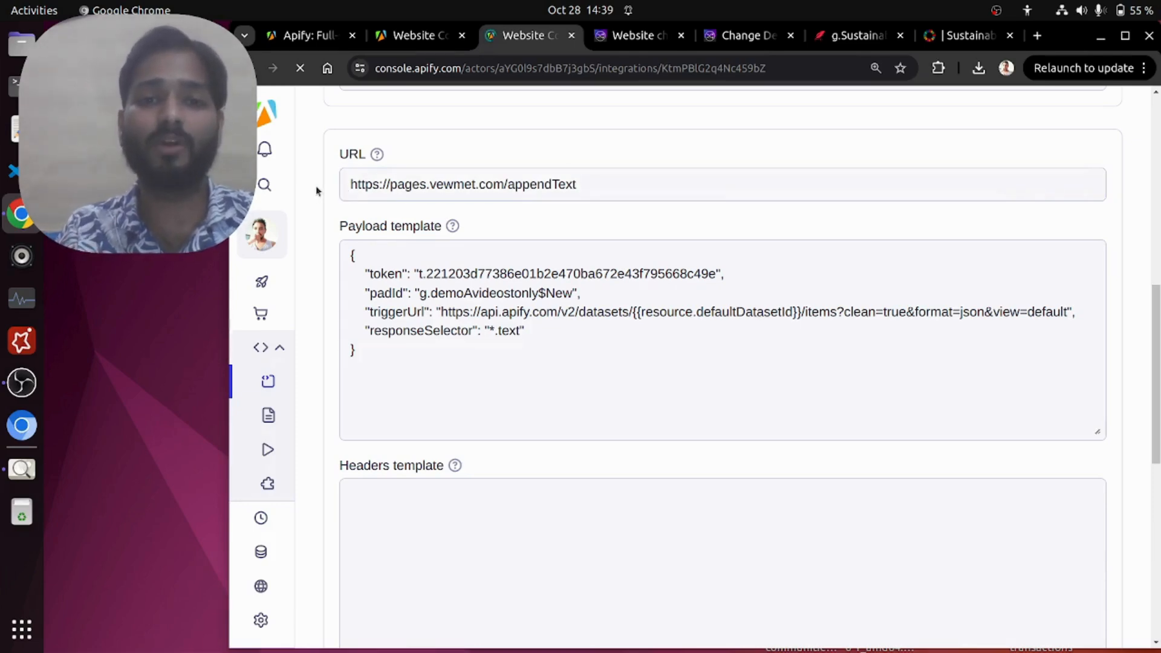
left_click_drag(353, 183, 627, 184)
left_click(625, 187)
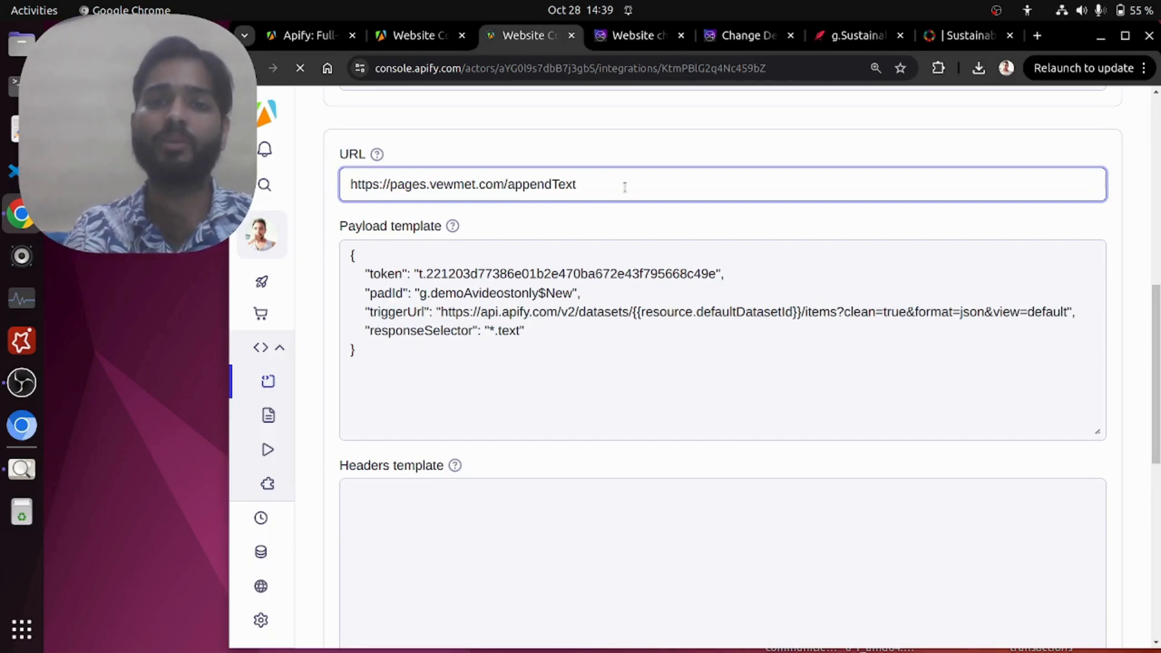
left_click_drag(600, 187, 332, 184)
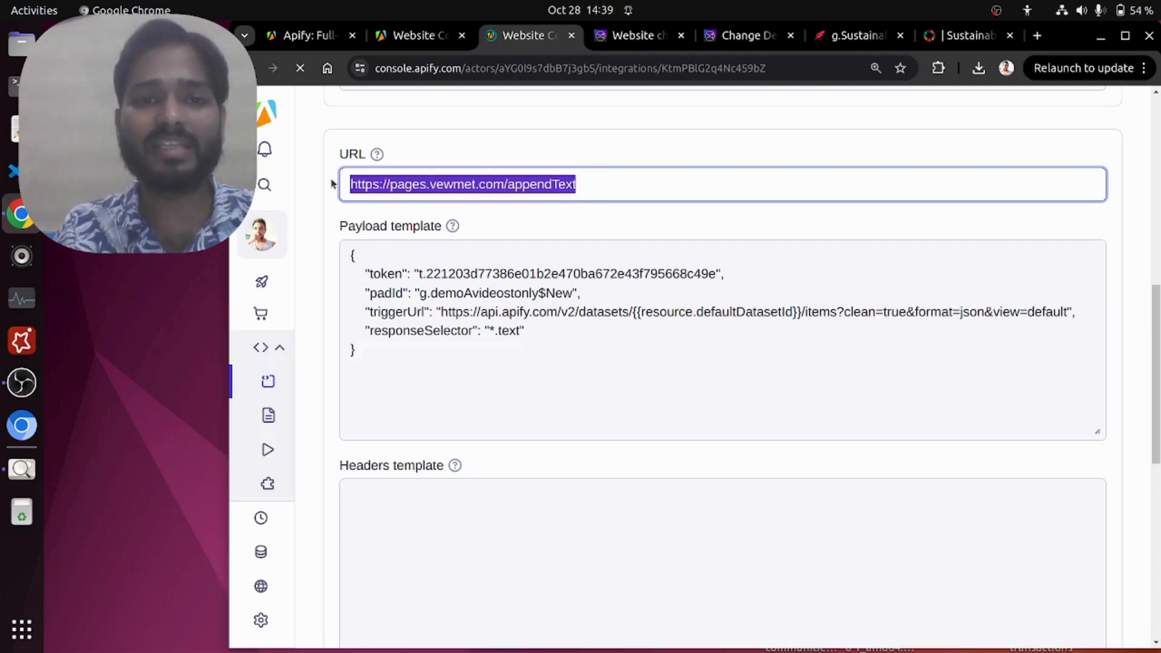
left_click(431, 380)
left_click_drag(432, 380, 736, 275)
left_click(430, 386)
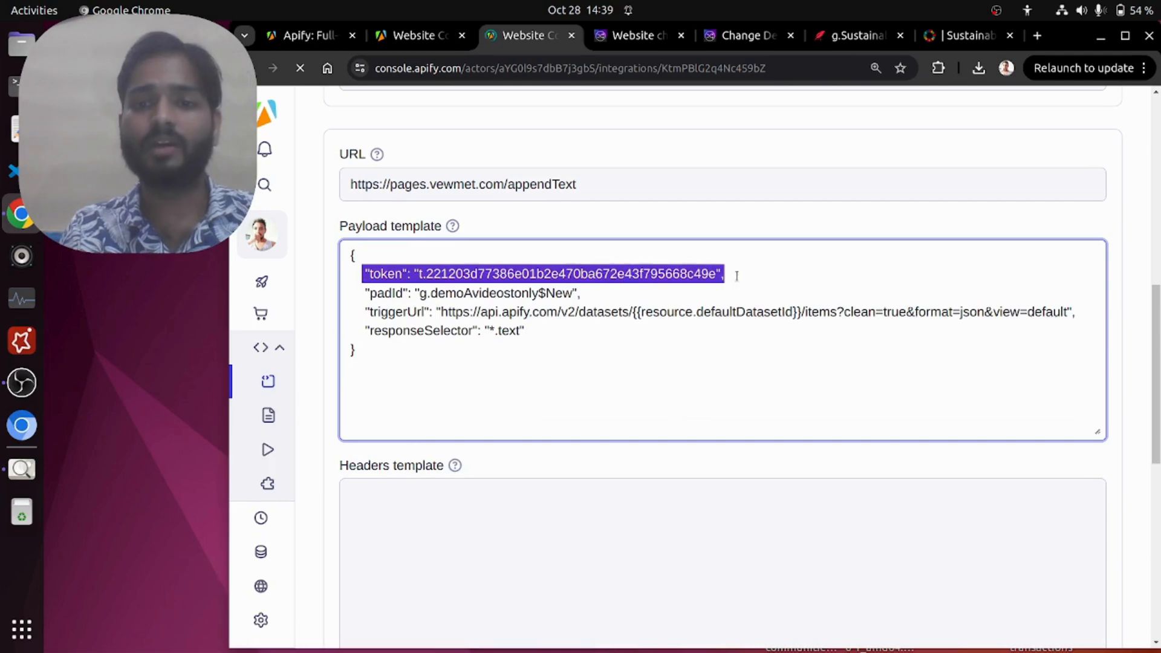
left_click(736, 275)
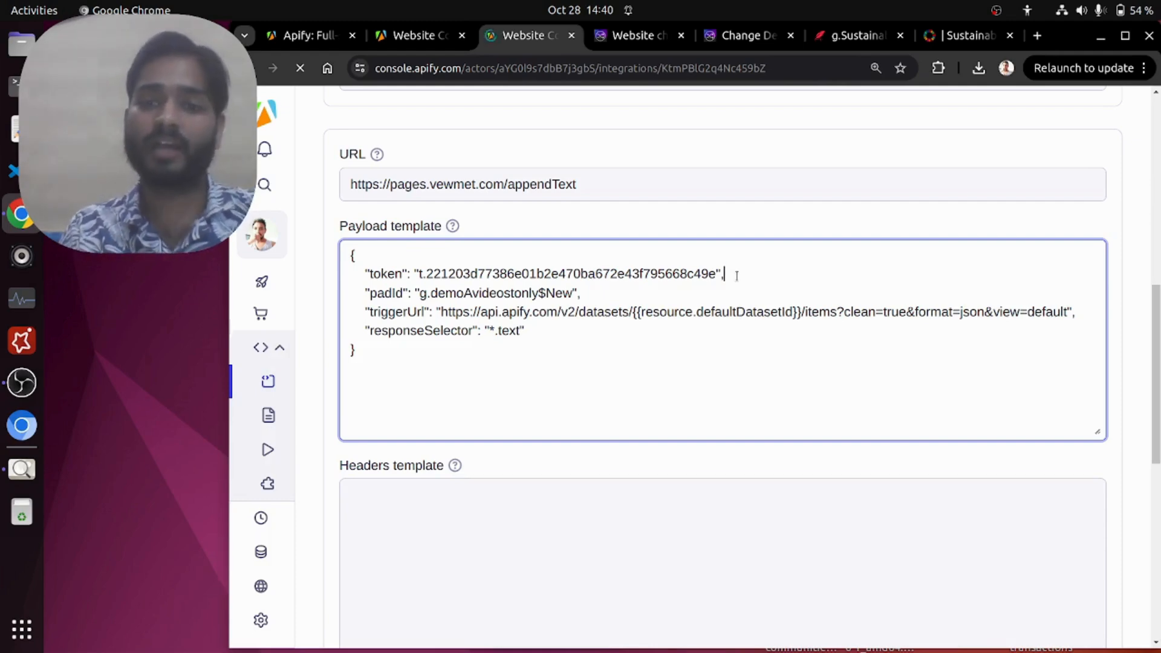
Step: Examine the padId entry in the webhook's payload template
left_click_drag(358, 296, 618, 294)
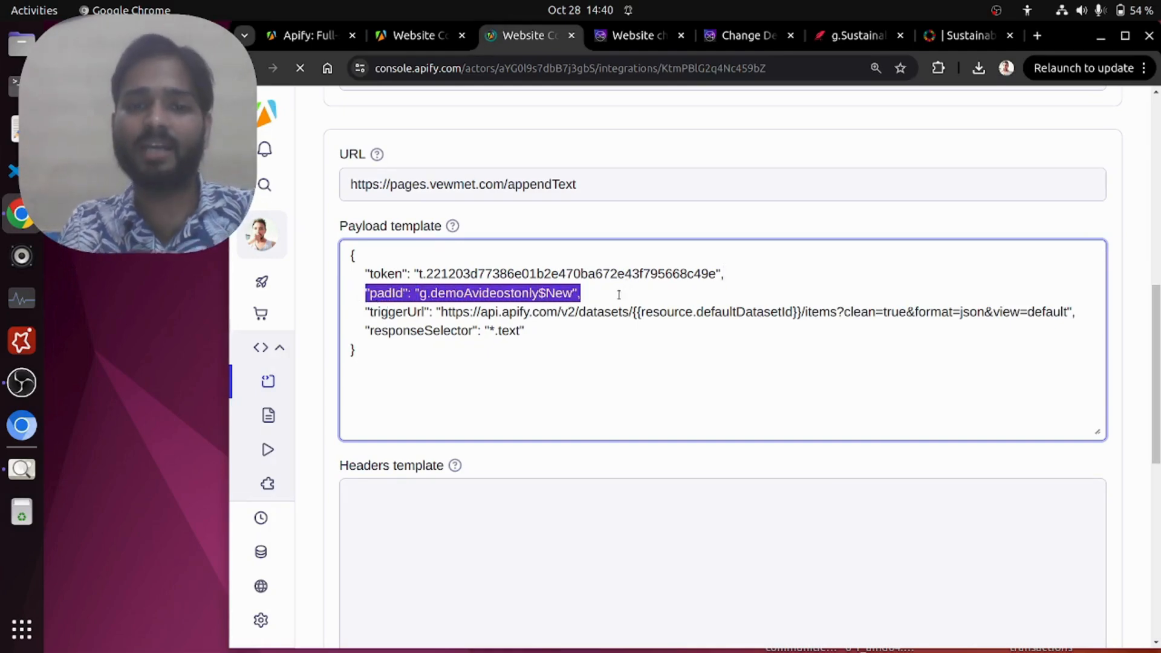
left_click(618, 294)
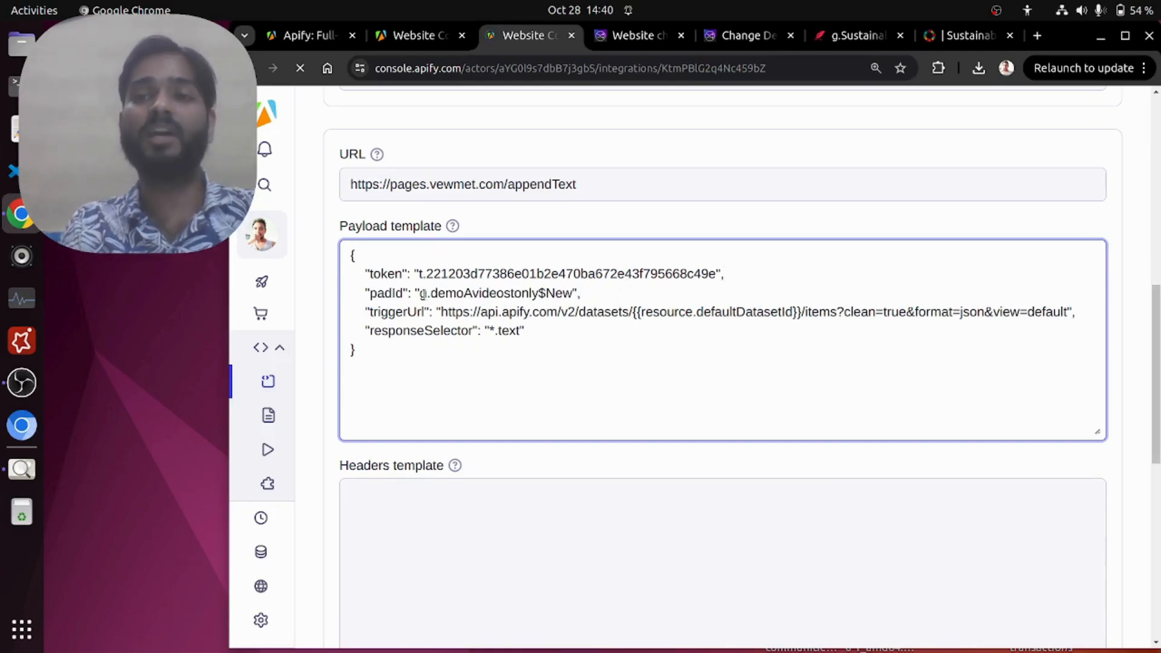
left_click_drag(360, 294, 605, 284)
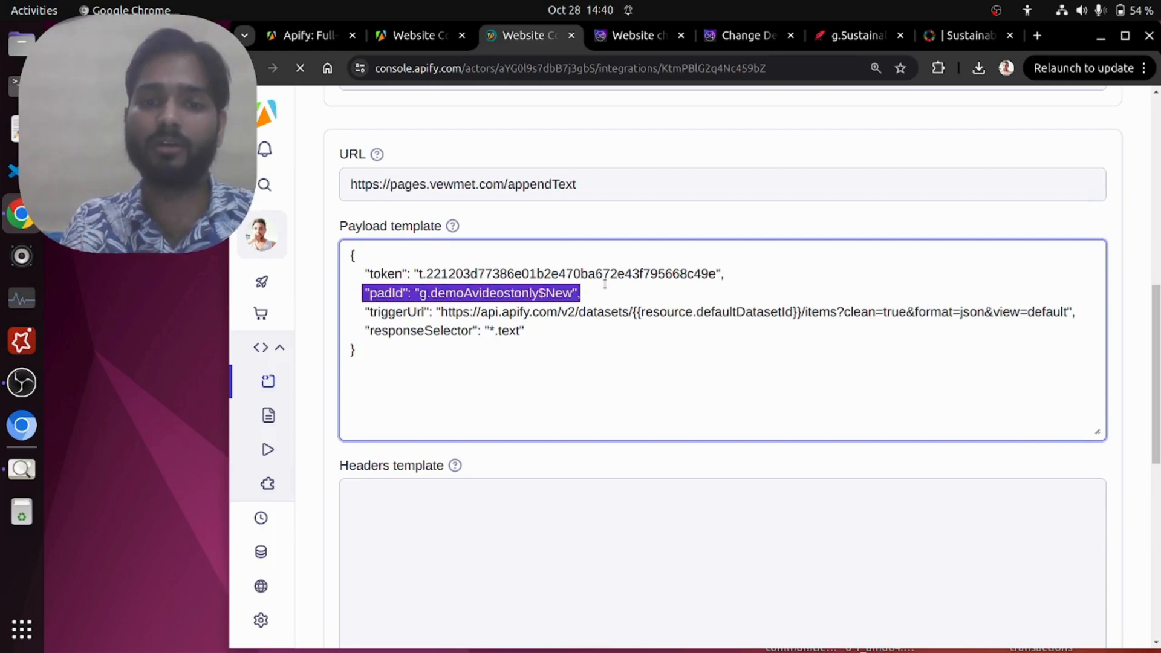
left_click(605, 284)
left_click_drag(419, 294, 589, 288)
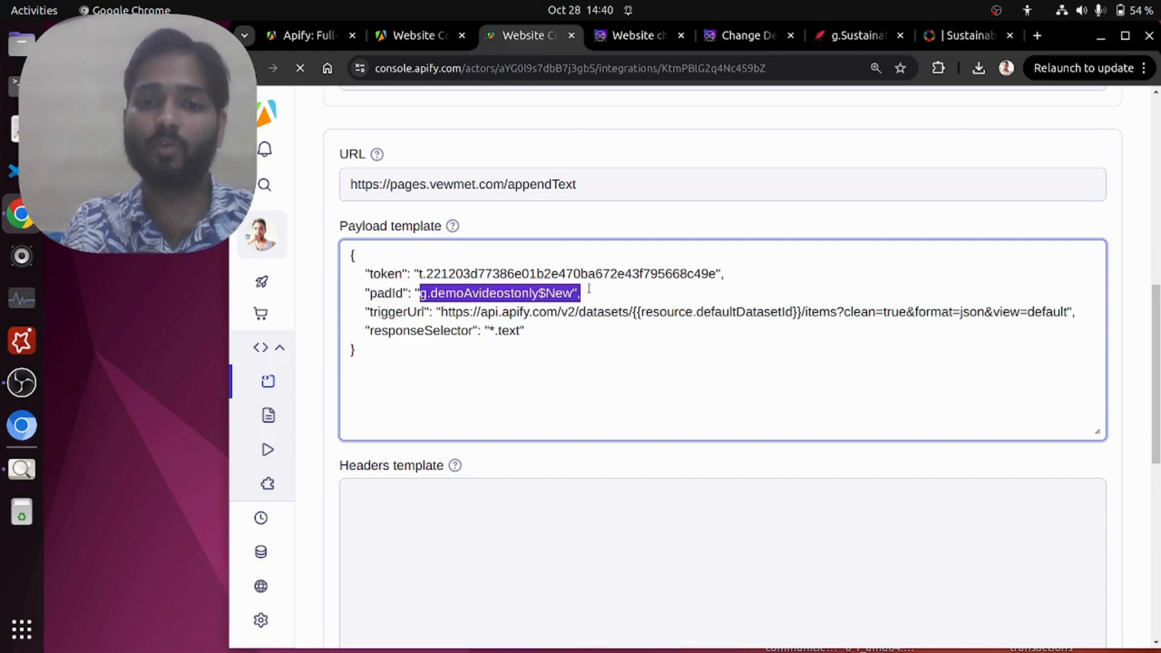
left_click(589, 289)
Step: Replace the payload template's padId value with g.SustainableDevel$FinalReport, copied from the Pages document's web address
left_click(839, 41)
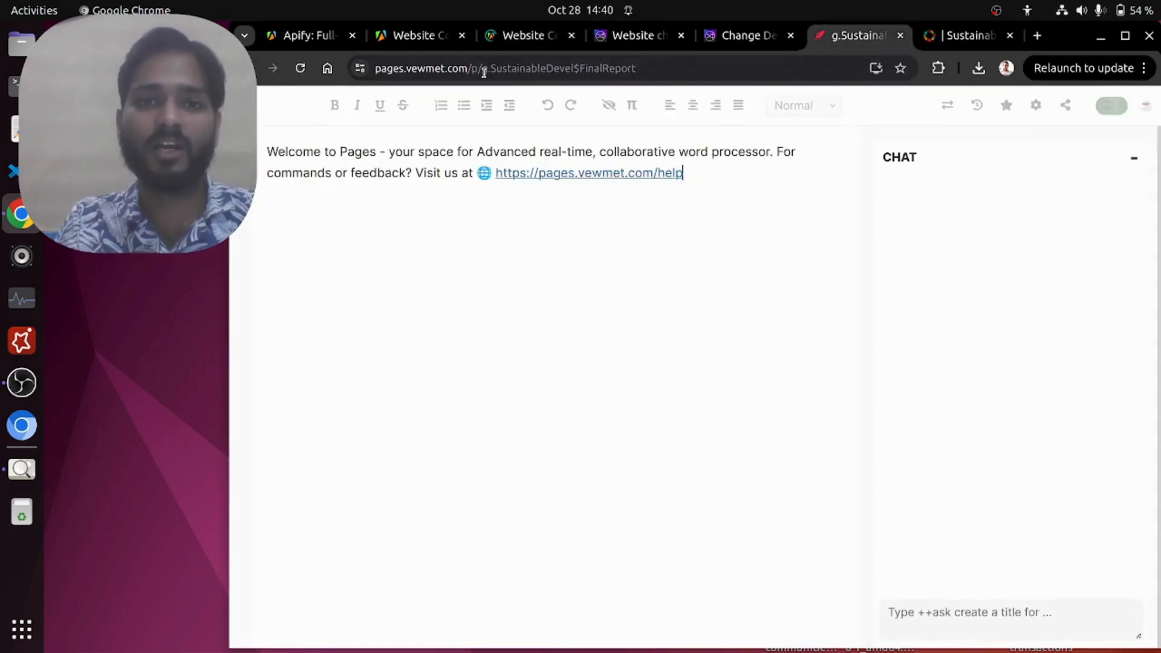
left_click_drag(645, 67, 484, 74)
key("ctrl+c")
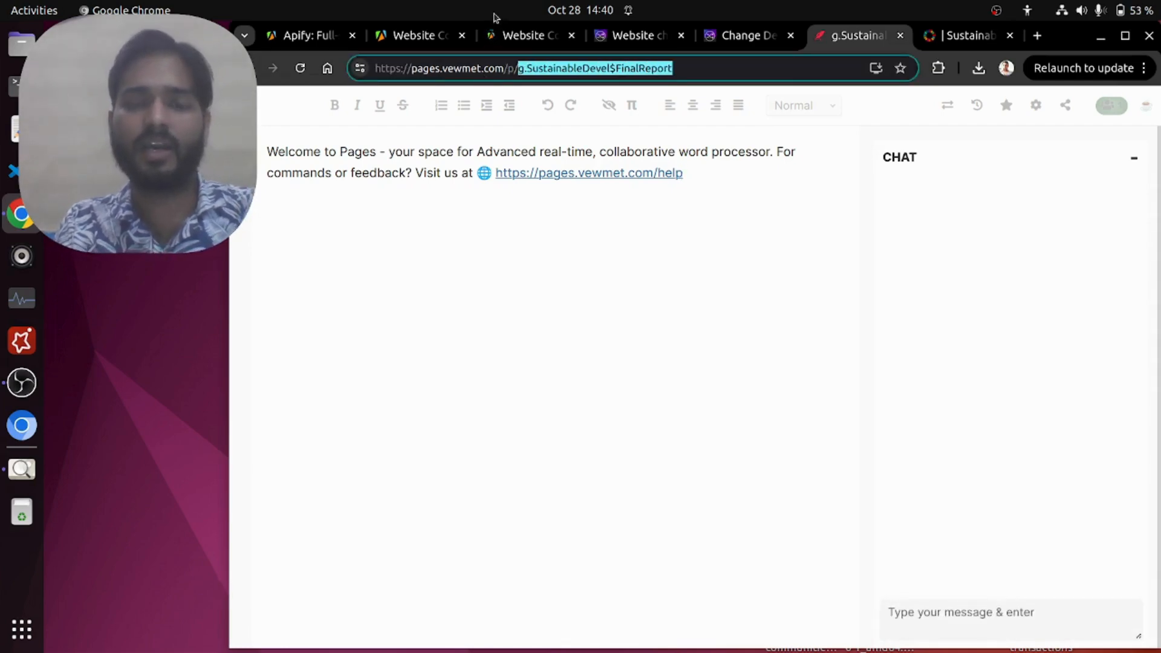
left_click(519, 29)
left_click_drag(419, 293, 570, 292)
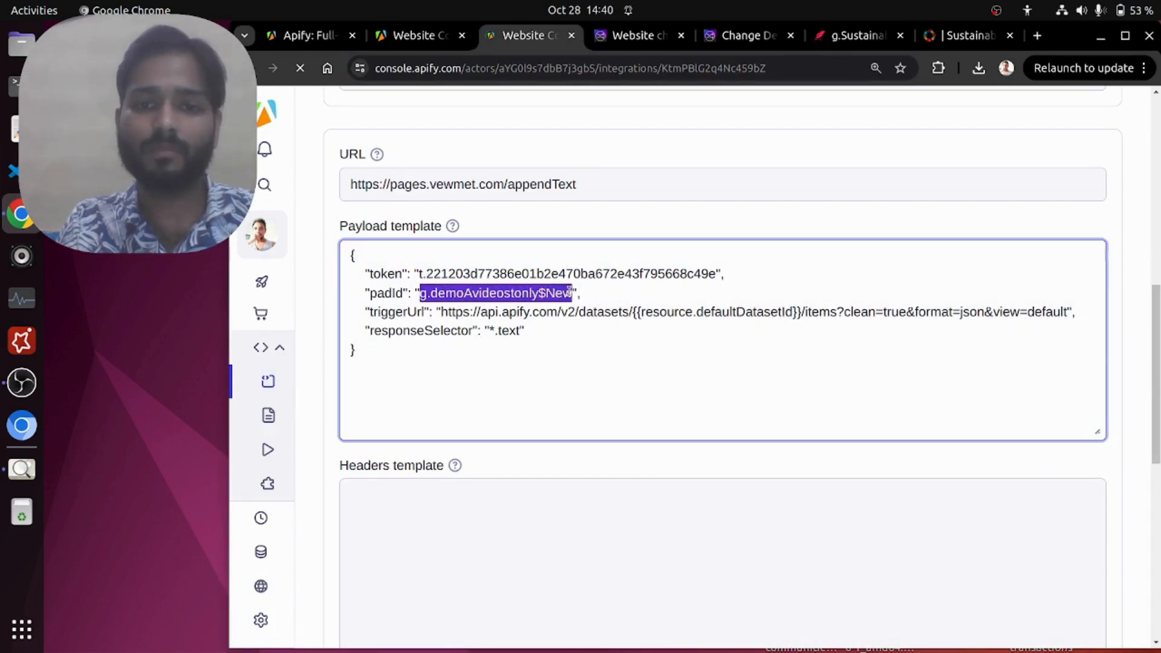
key("ctrl+v")
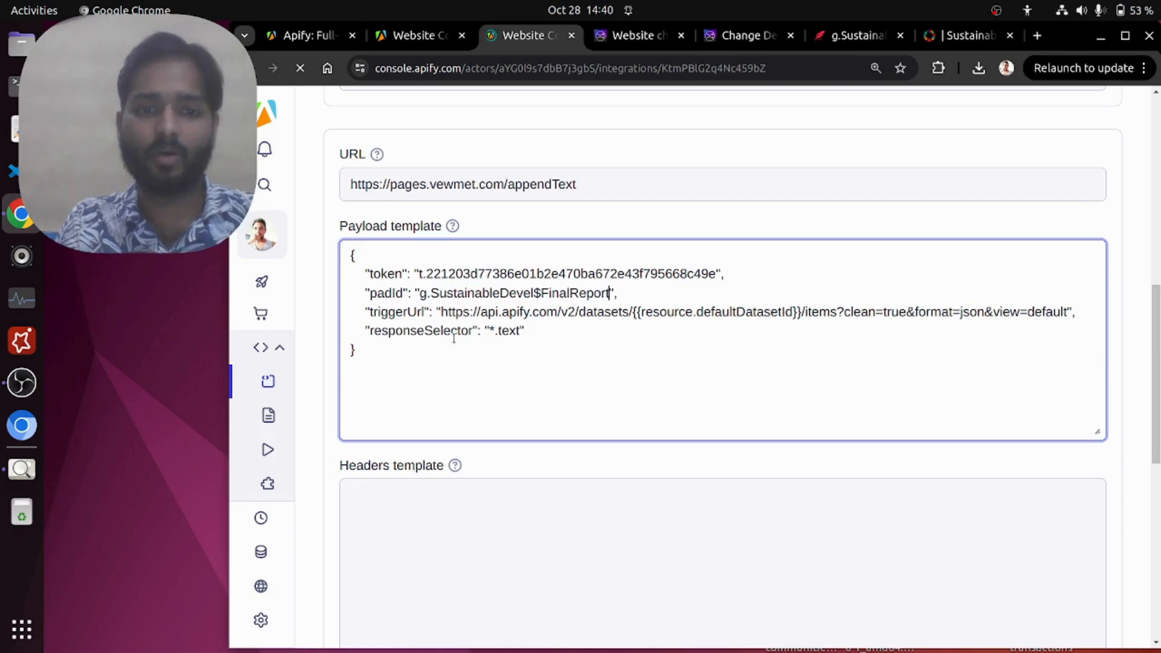
Step: Examine the triggerUrl entry and the rest of the webhook's payload template
left_click_drag(442, 311, 1075, 312)
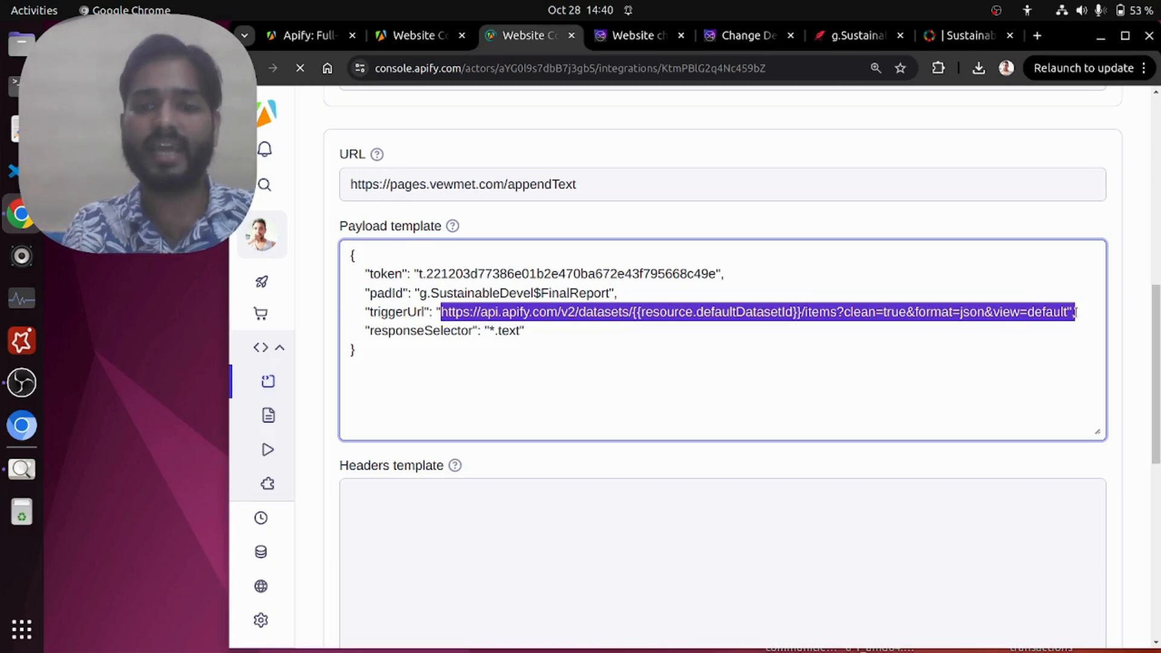
left_click_drag(659, 415, 346, 248)
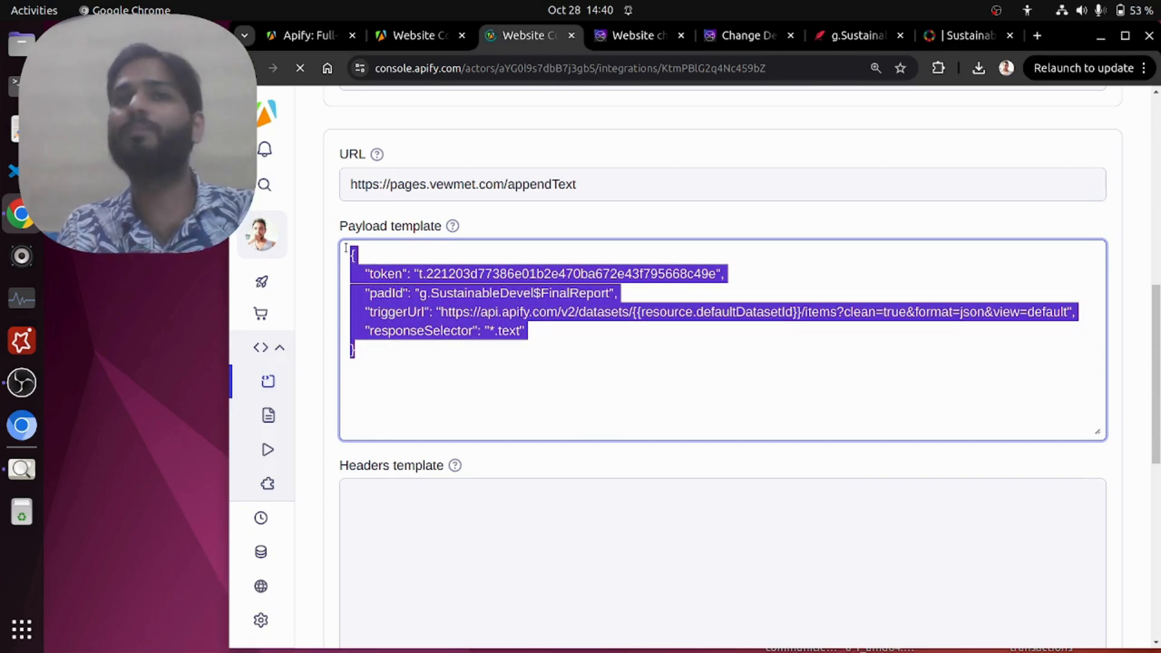
left_click(511, 361)
scroll(512, 362, "down", 5)
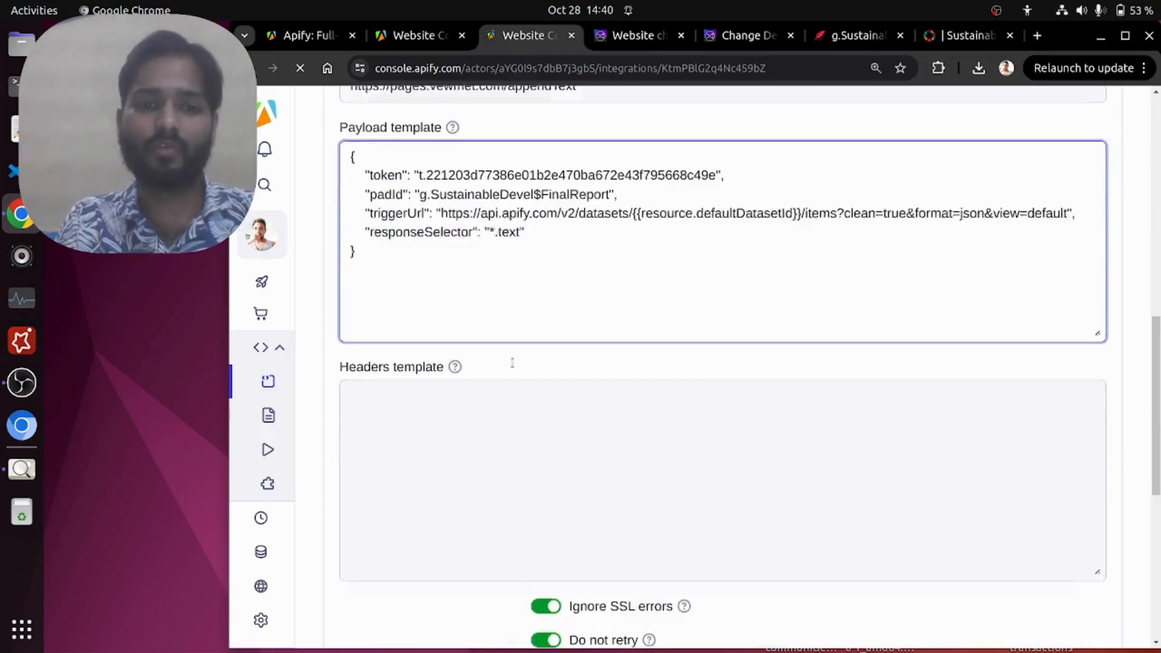
scroll(512, 363, "up", 4)
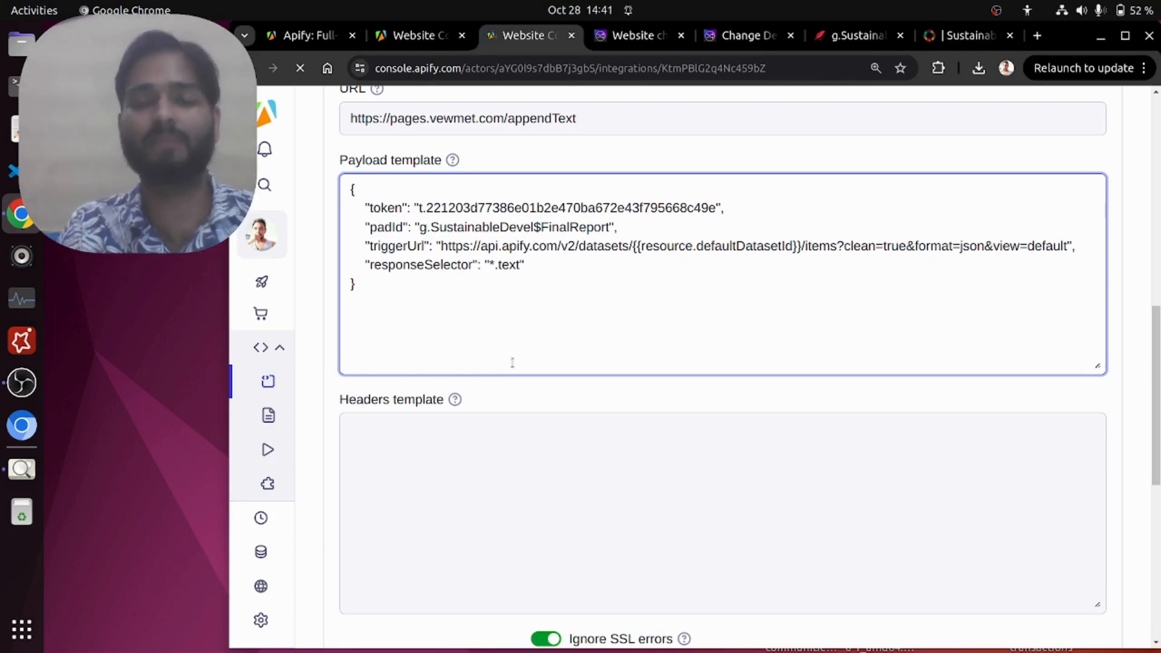
Step: Save the webhook's settings and return to the Website Content Crawler's integrations overview
scroll(512, 363, "down", 7)
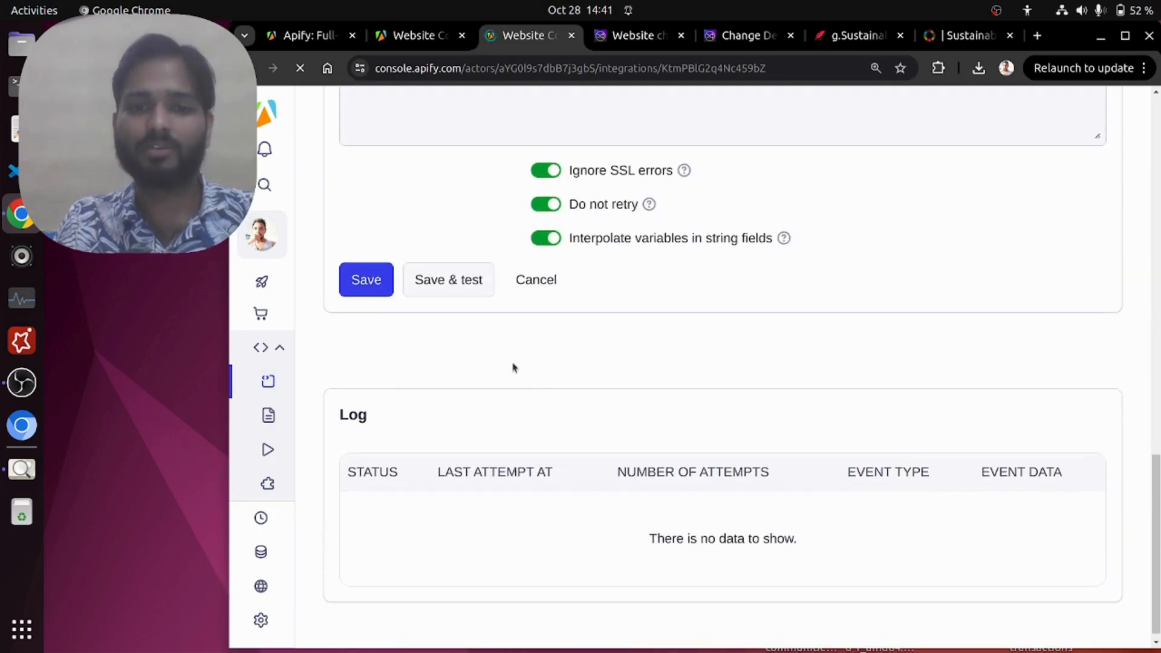
left_click(370, 291)
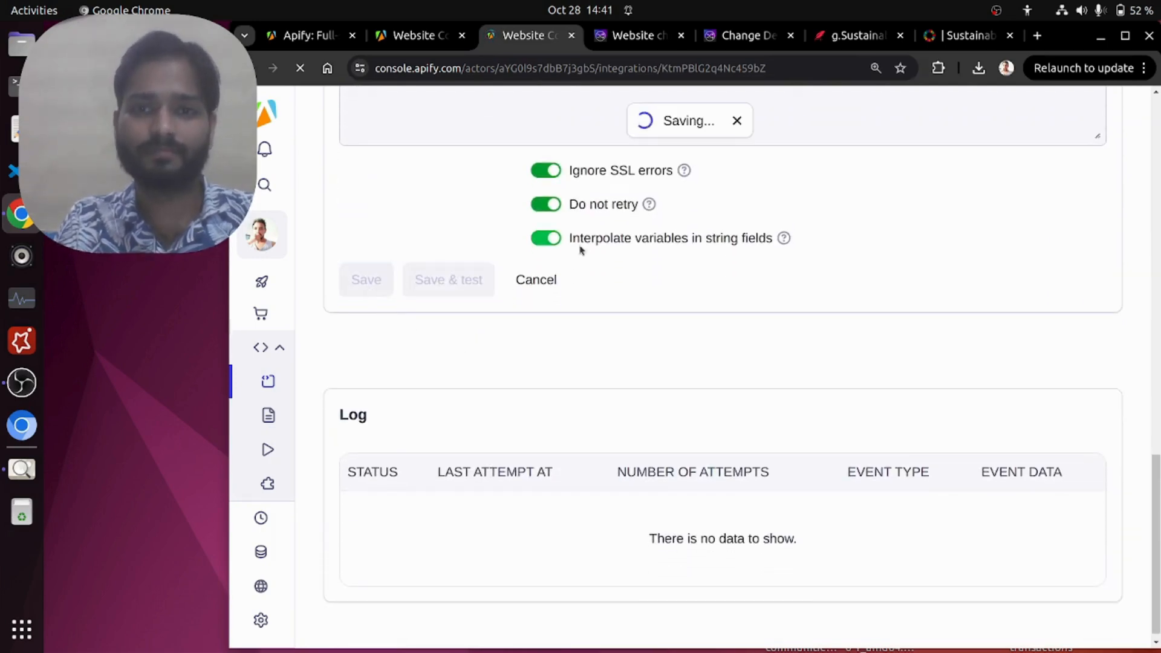
scroll(579, 250, "up", 5)
scroll(580, 251, "up", 3)
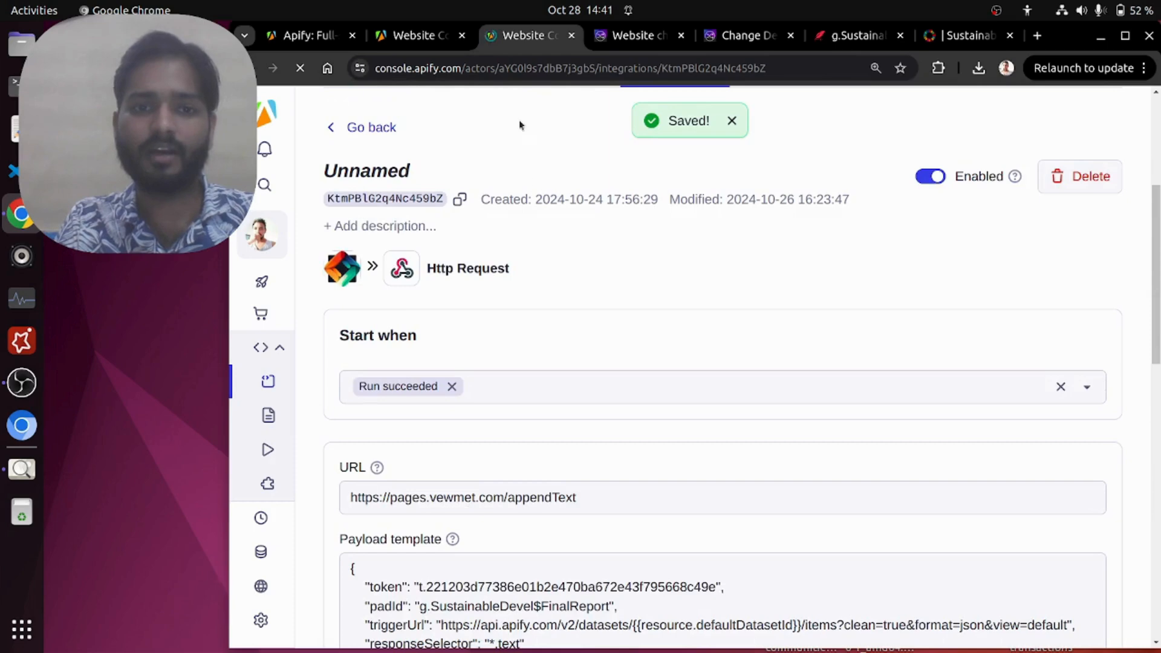
left_click(373, 128)
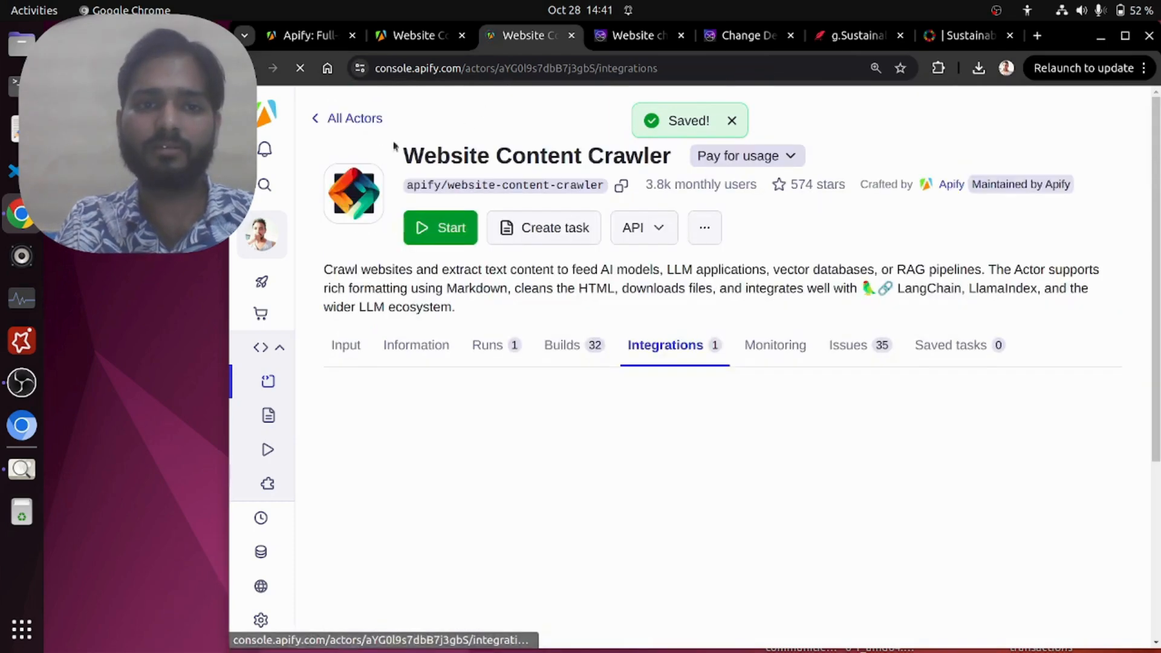
scroll(478, 318, "down", 4)
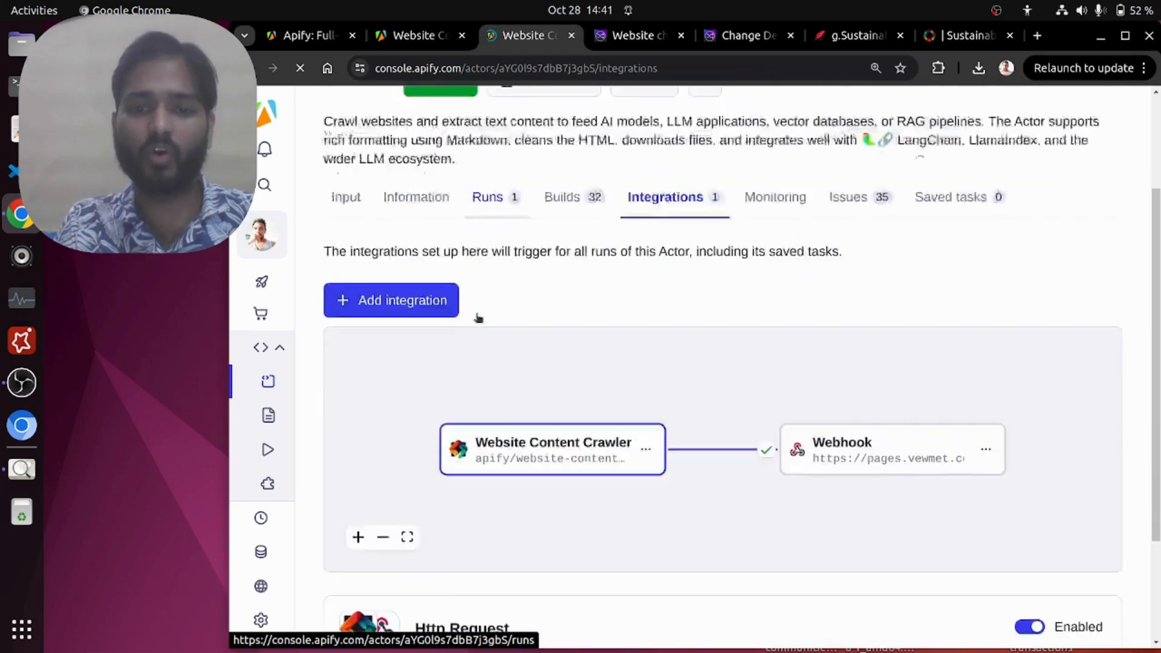
scroll(306, 251, "down", 1)
scroll(305, 252, "up", 3)
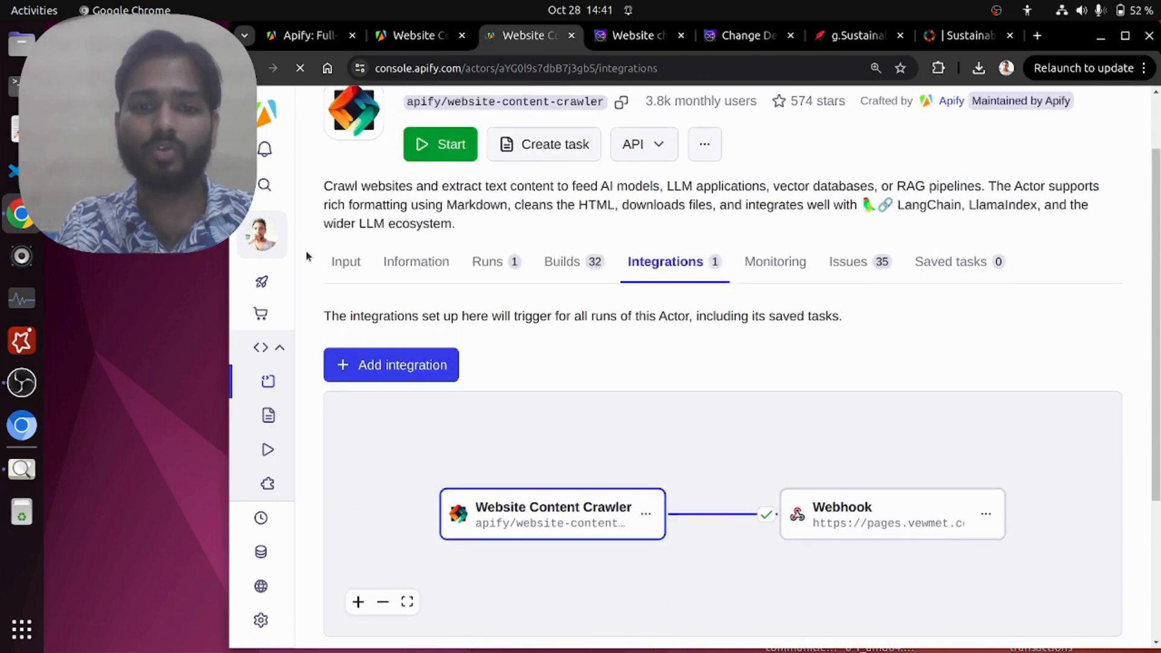
left_click(341, 261)
scroll(533, 305, "down", 6)
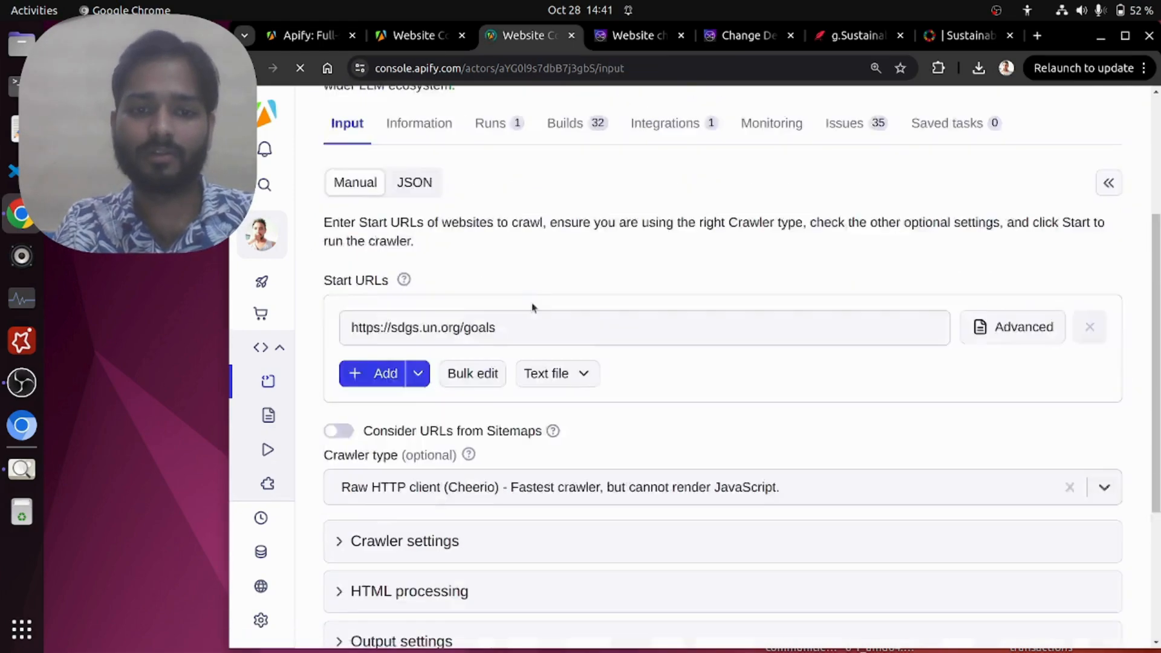
left_click_drag(518, 194, 332, 190)
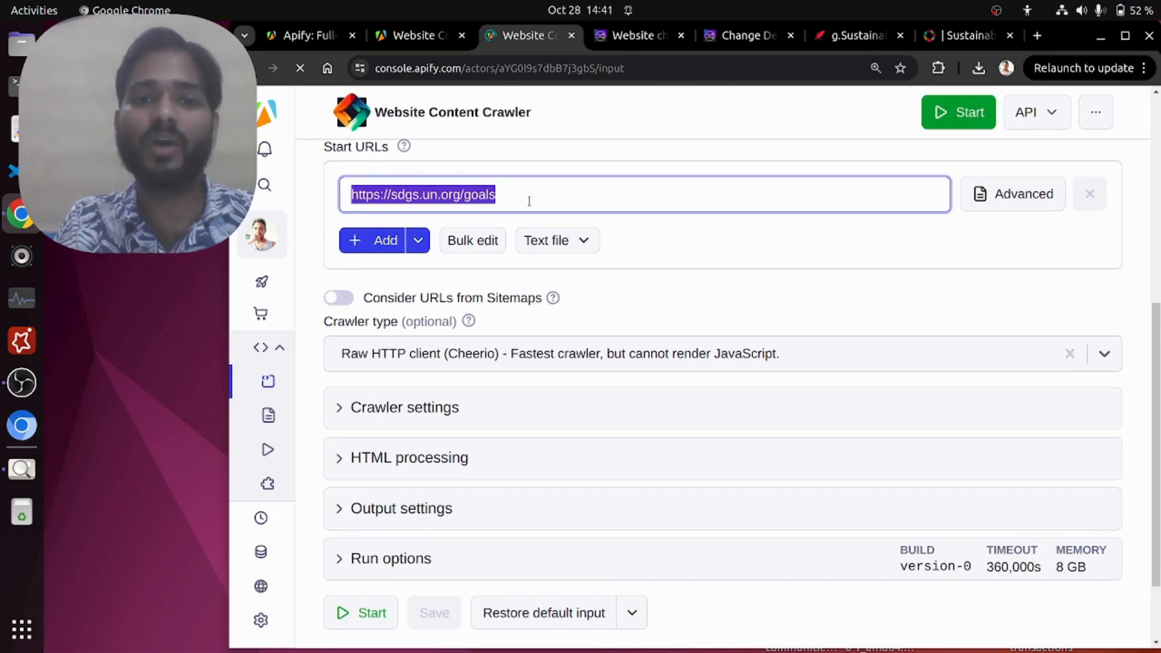
Step: Load sdgs.un.org/goals on the UN site and look through the tiles of the 17 goals
left_click(965, 35)
left_click(436, 67)
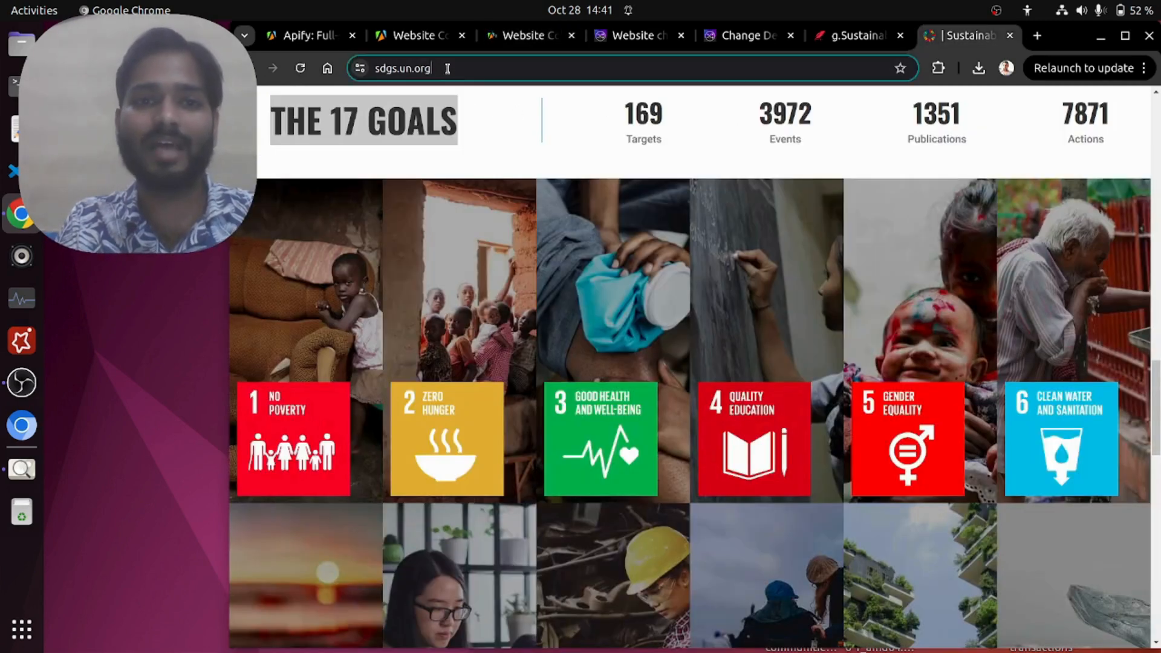
type("/goals")
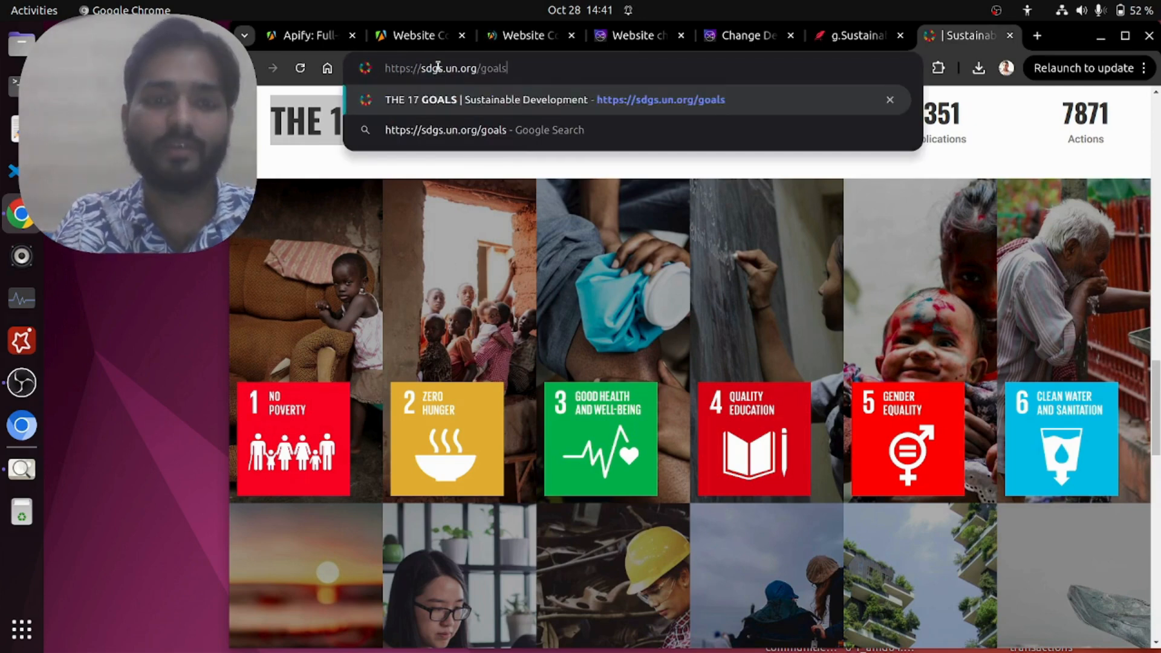
key("Return")
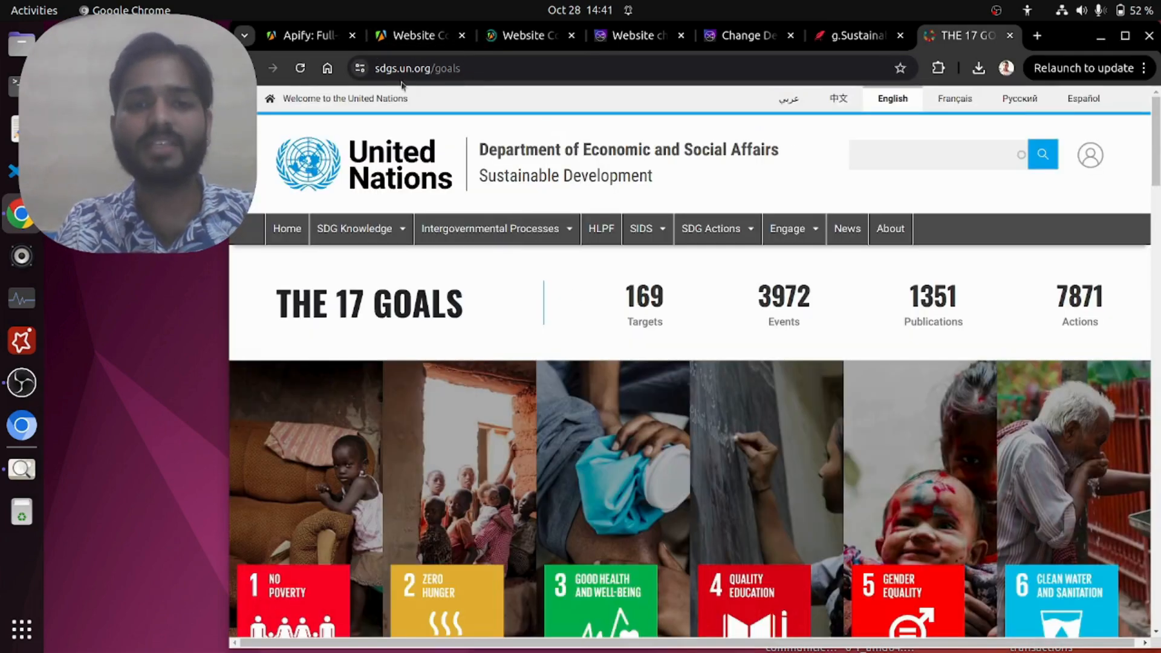
scroll(556, 293, "down", 4)
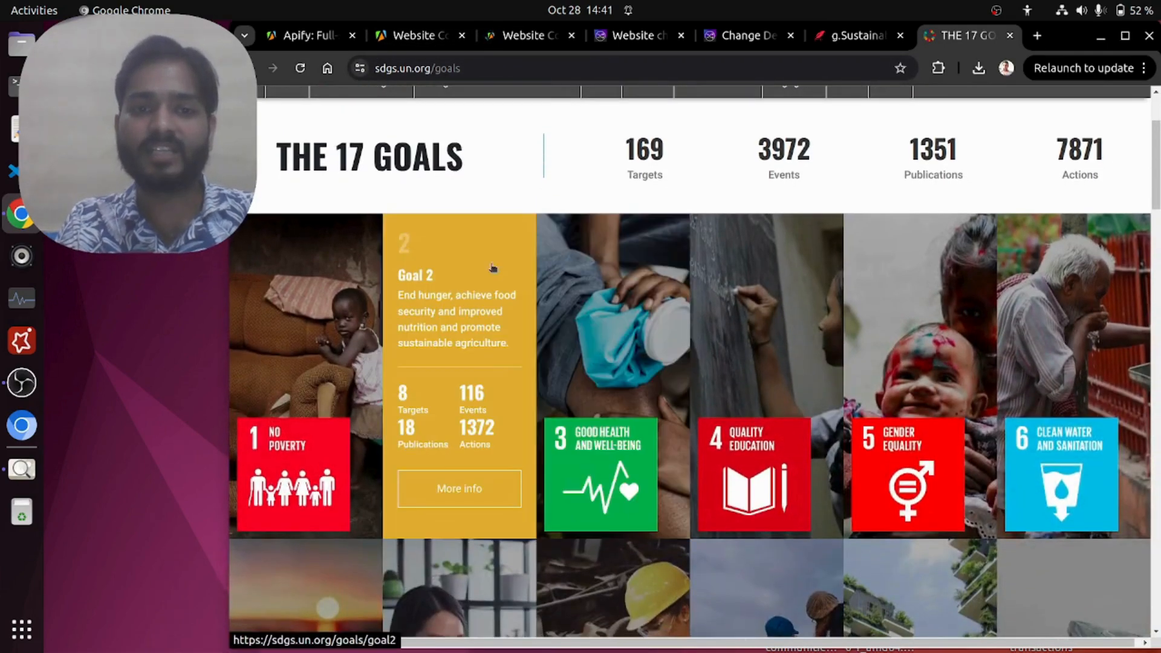
scroll(813, 295, "down", 8)
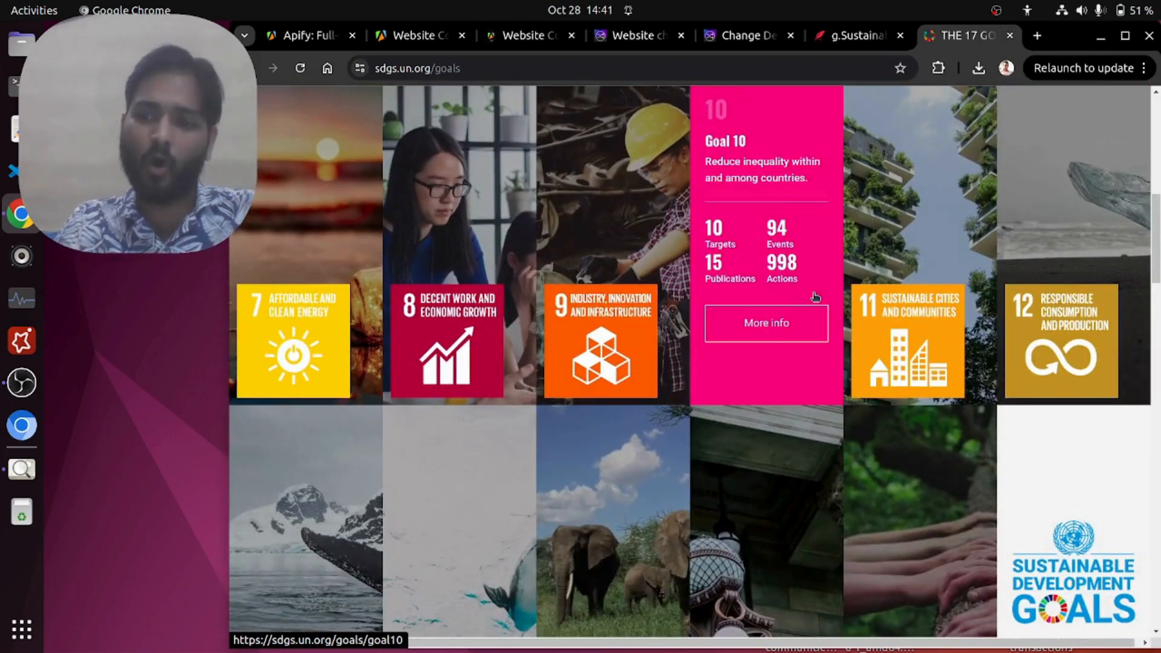
scroll(815, 297, "down", 6)
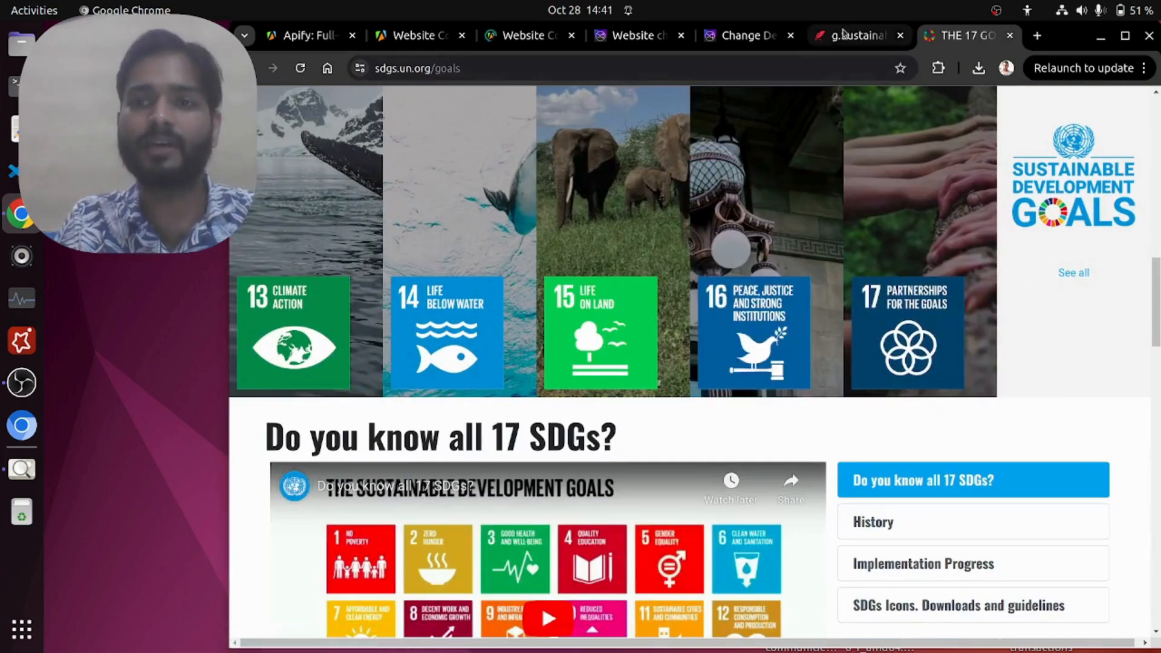
Step: Delete all existing text from the g.SustainableDevel$FinalReport document in Pages
left_click(843, 34)
left_click_drag(713, 182, 266, 152)
key("BackSpace")
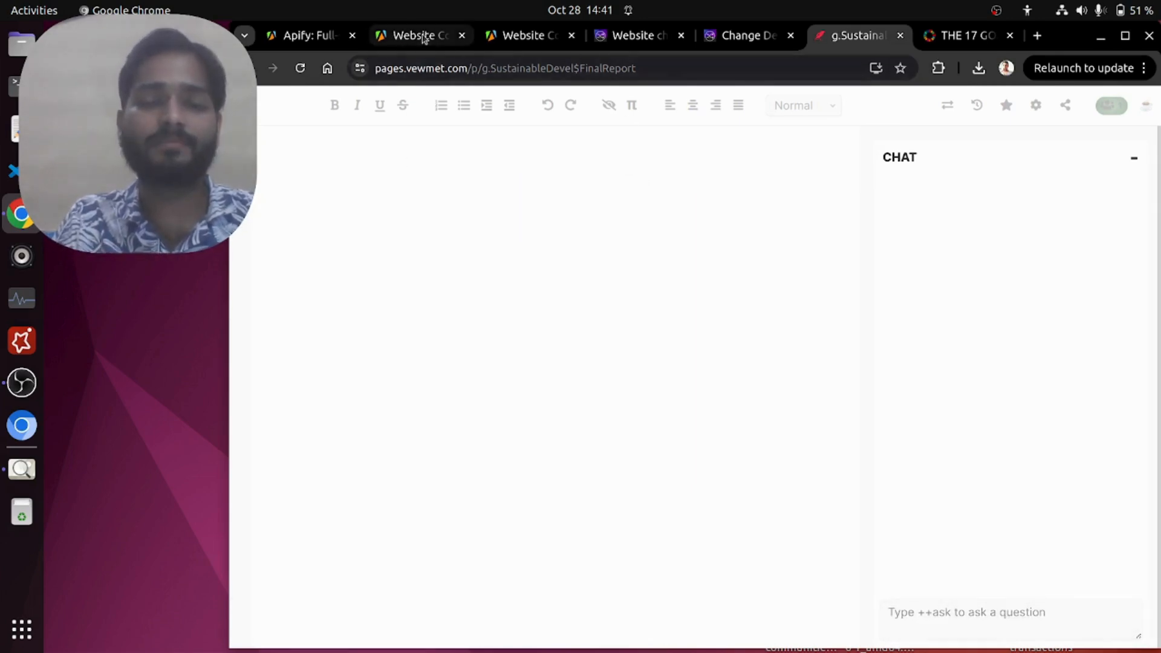
left_click(520, 33)
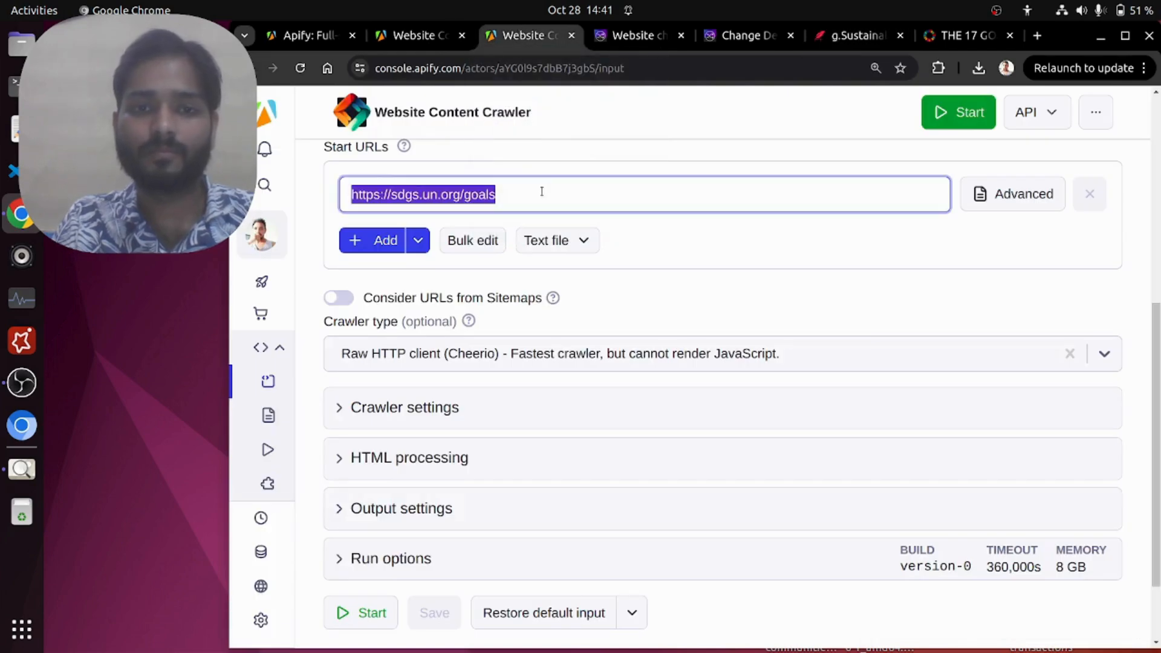
scroll(635, 274, "down", 2)
scroll(634, 274, "down", 2)
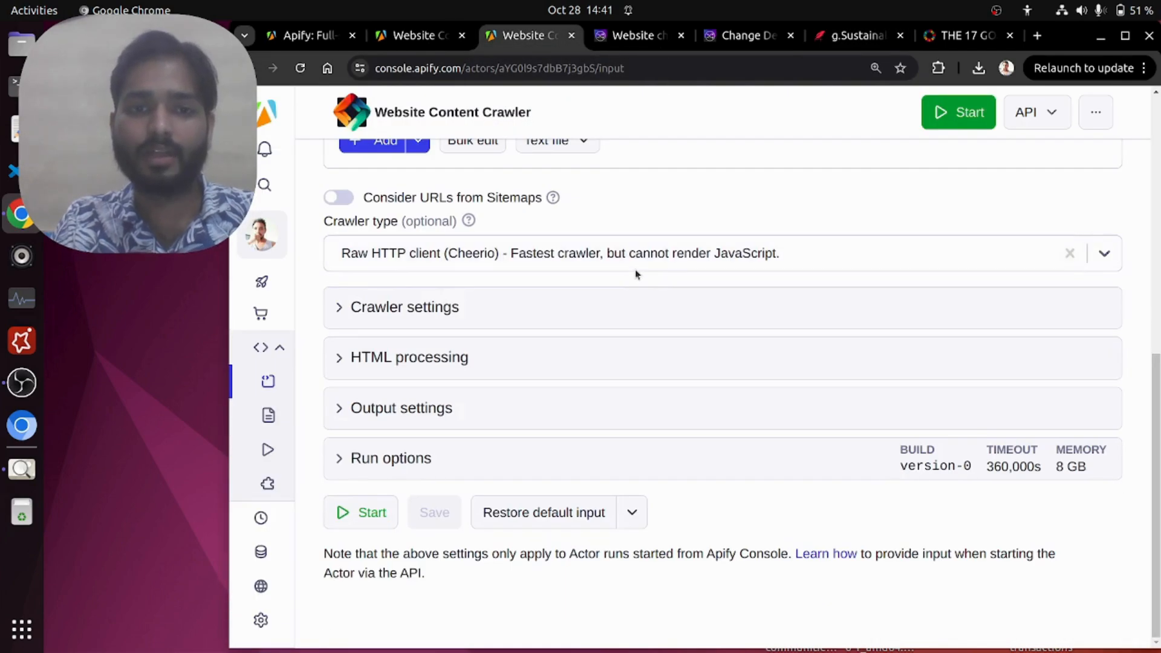
scroll(635, 273, "up", 10)
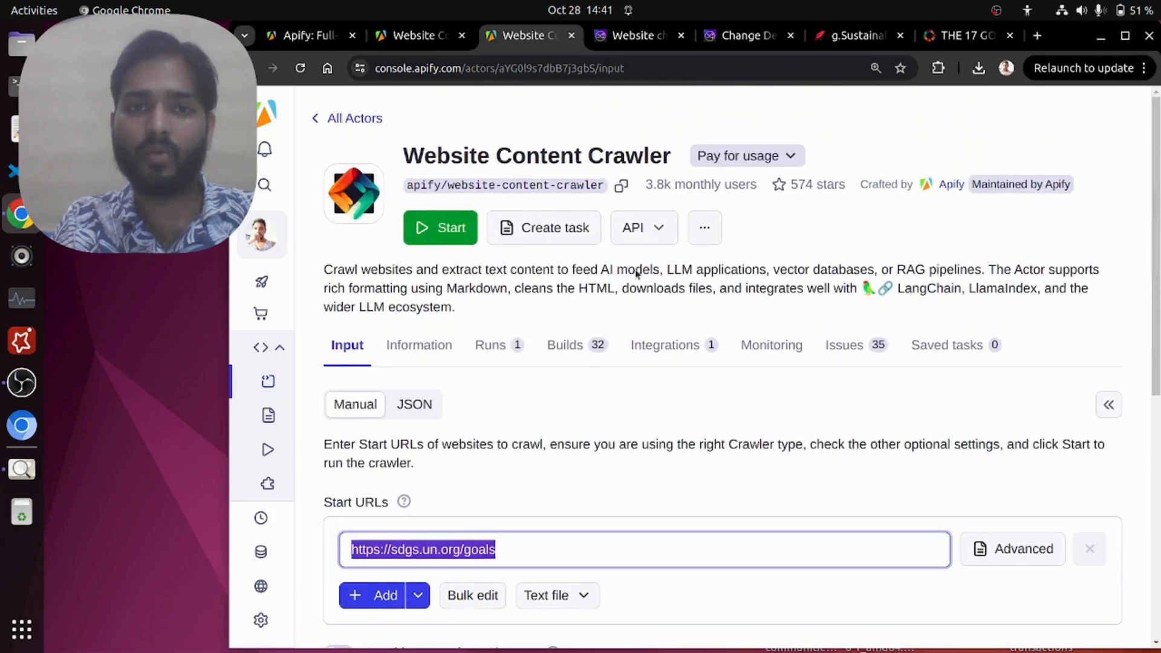
left_click(448, 225)
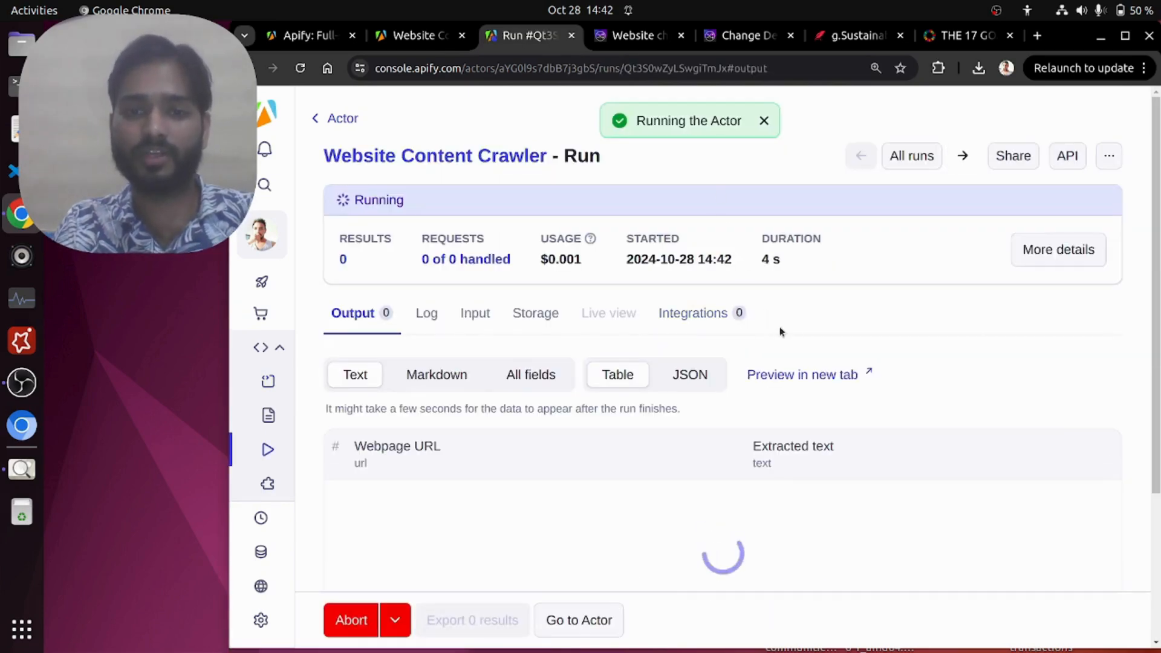
Step: Examine the running crawl's output table of webpage URLs and extracted text
scroll(972, 351, "down", 3)
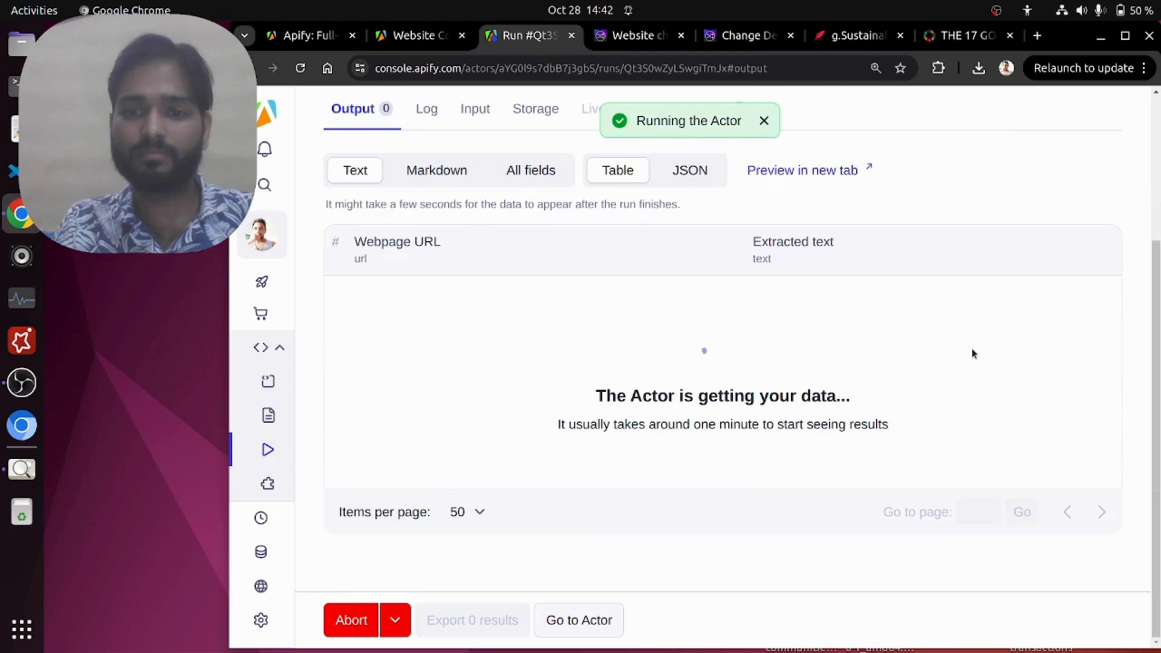
left_click_drag(607, 397, 884, 397)
left_click(883, 396)
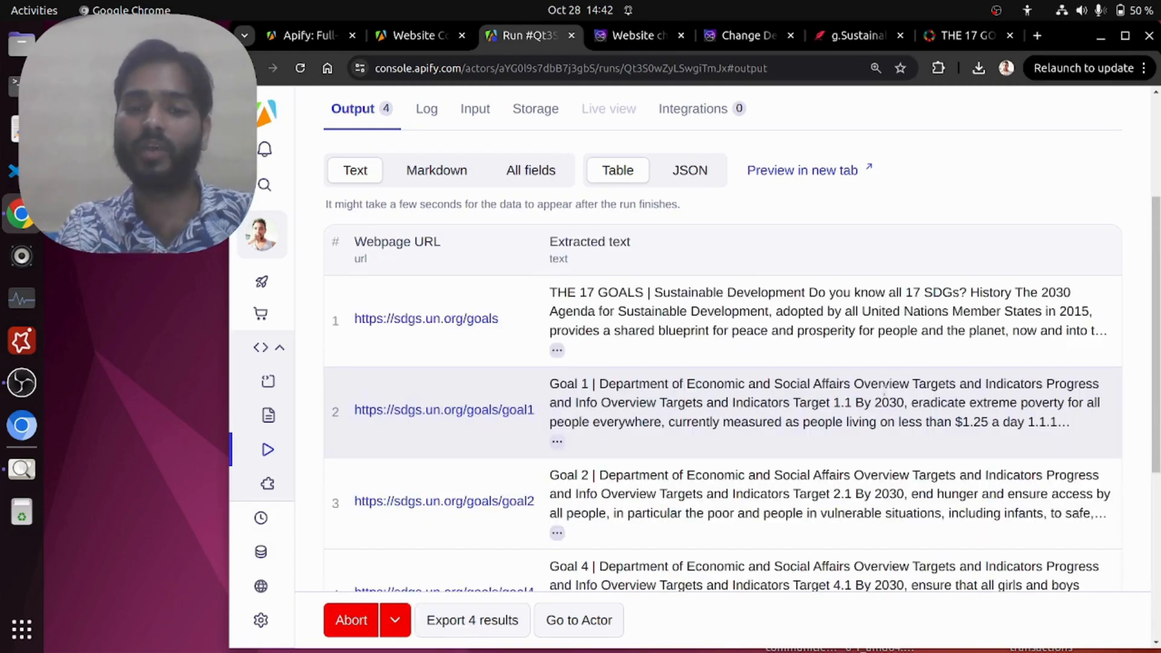
scroll(785, 394, "down", 5)
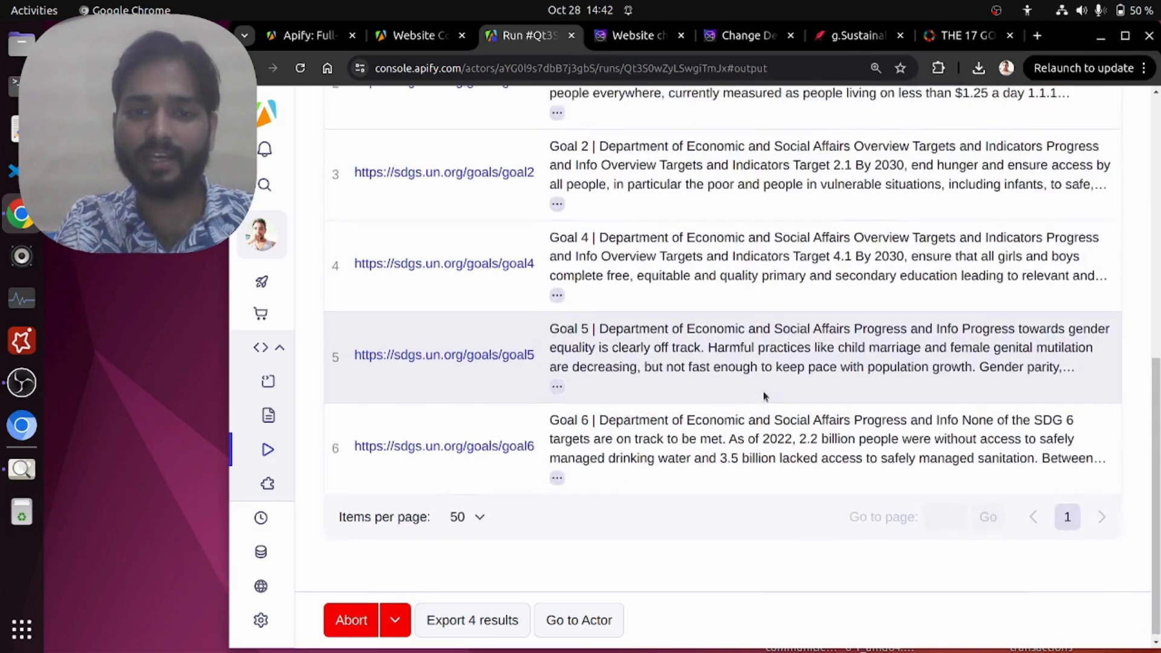
scroll(764, 374, "up", 7)
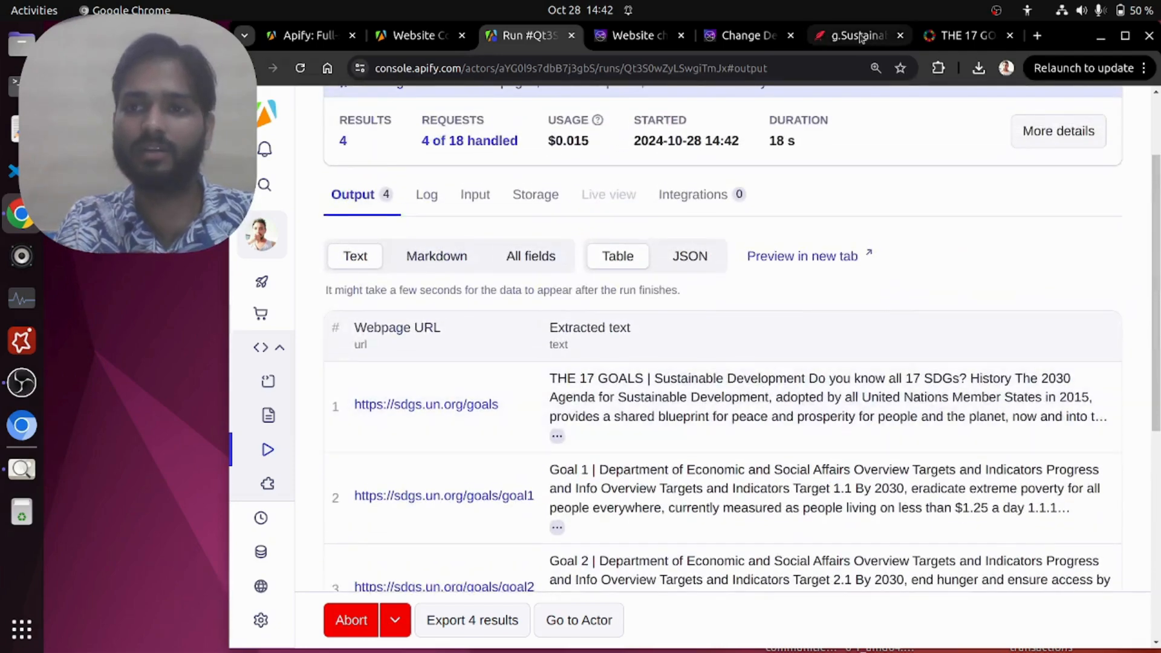
Step: Check the Pages report for incoming text and examine the crawler run's results count
left_click(857, 35)
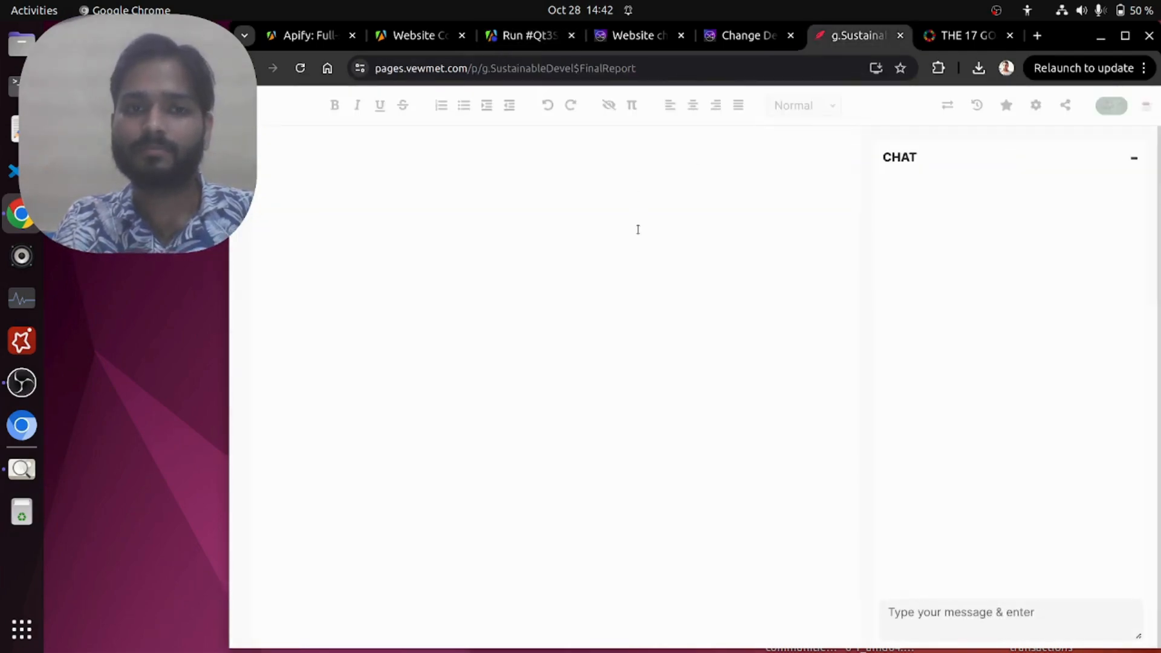
left_click(528, 36)
left_click_drag(336, 219, 383, 235)
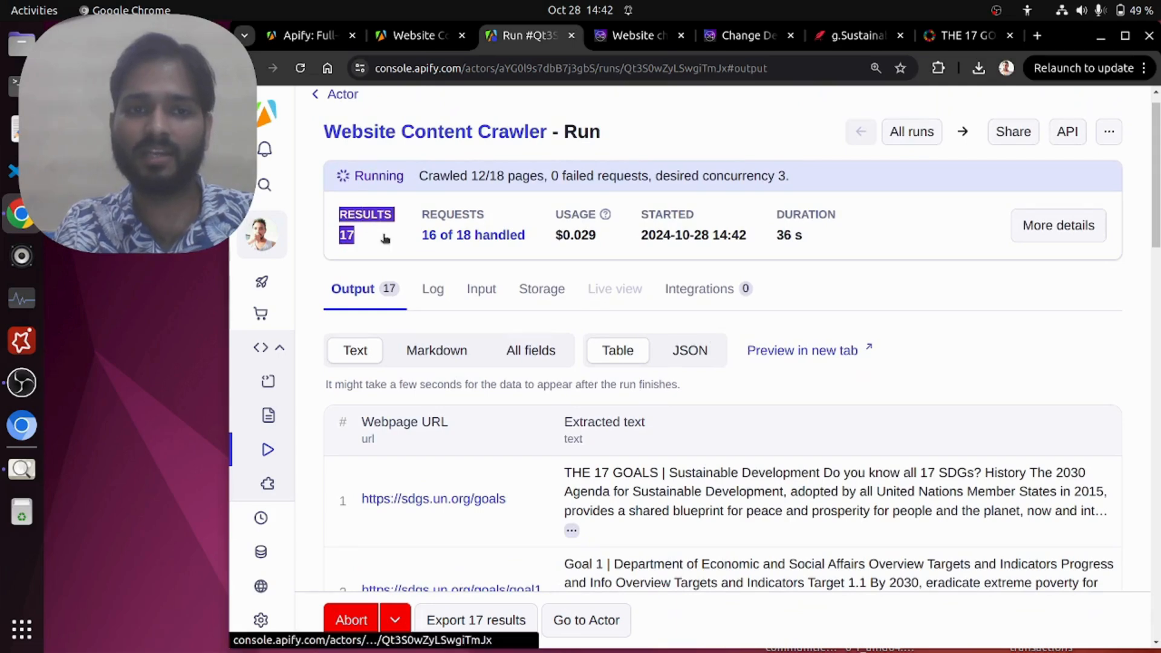
left_click(325, 216)
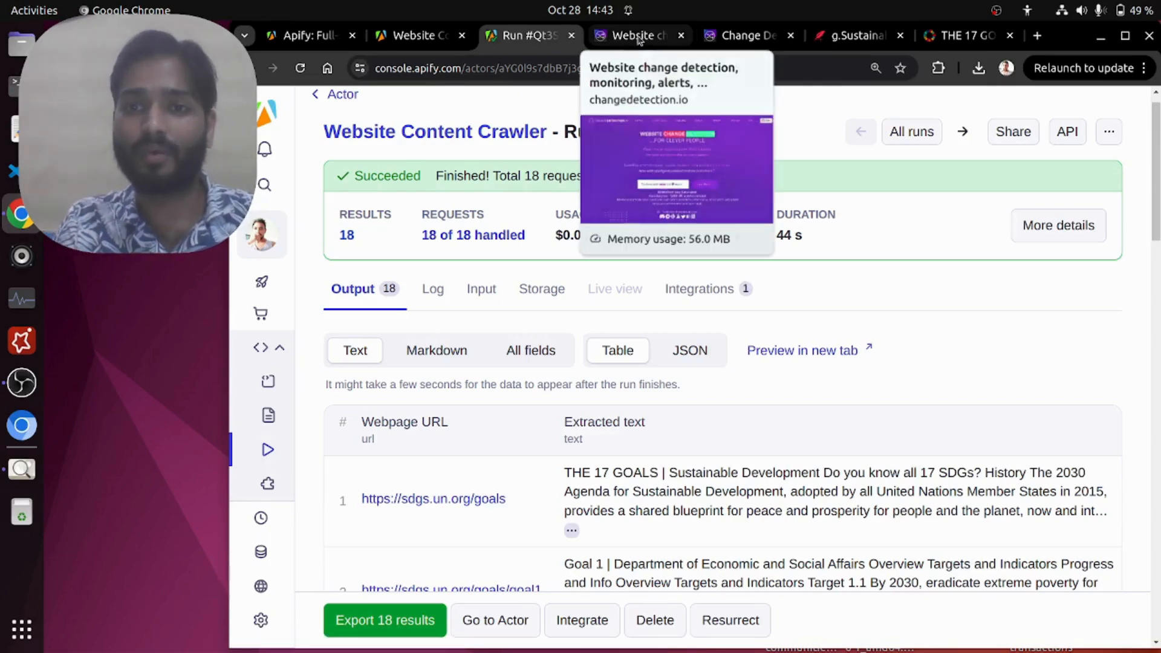
Step: Reopen the Pages report document and examine its web address and the crawled text appended to it
left_click(832, 39)
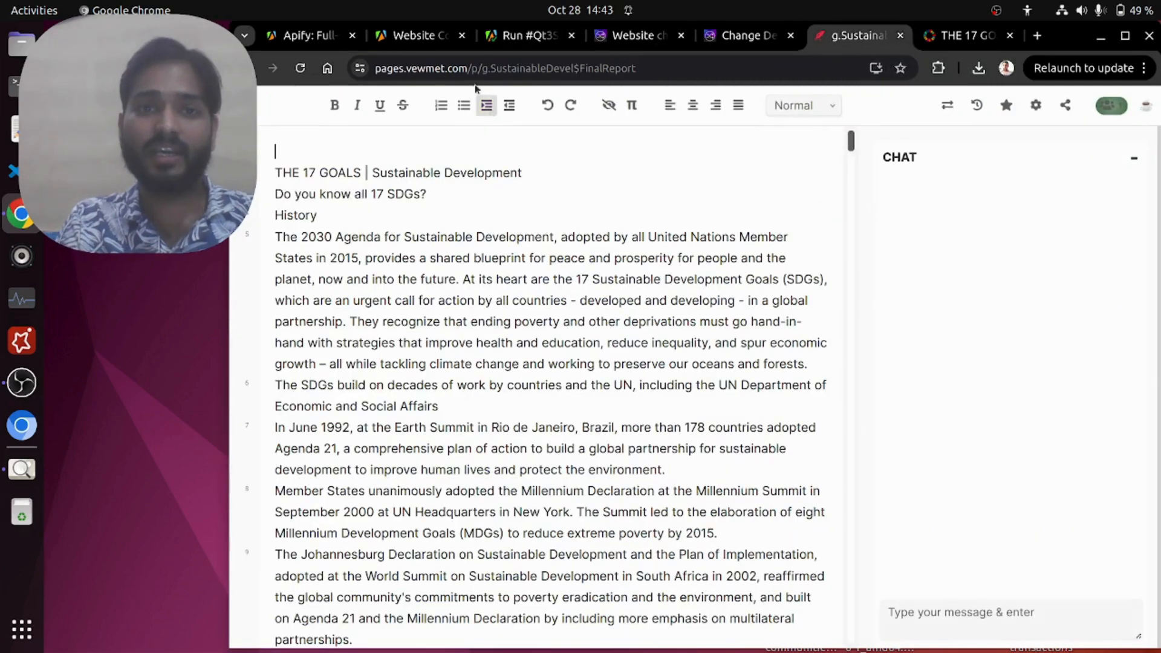
left_click_drag(468, 70, 680, 67)
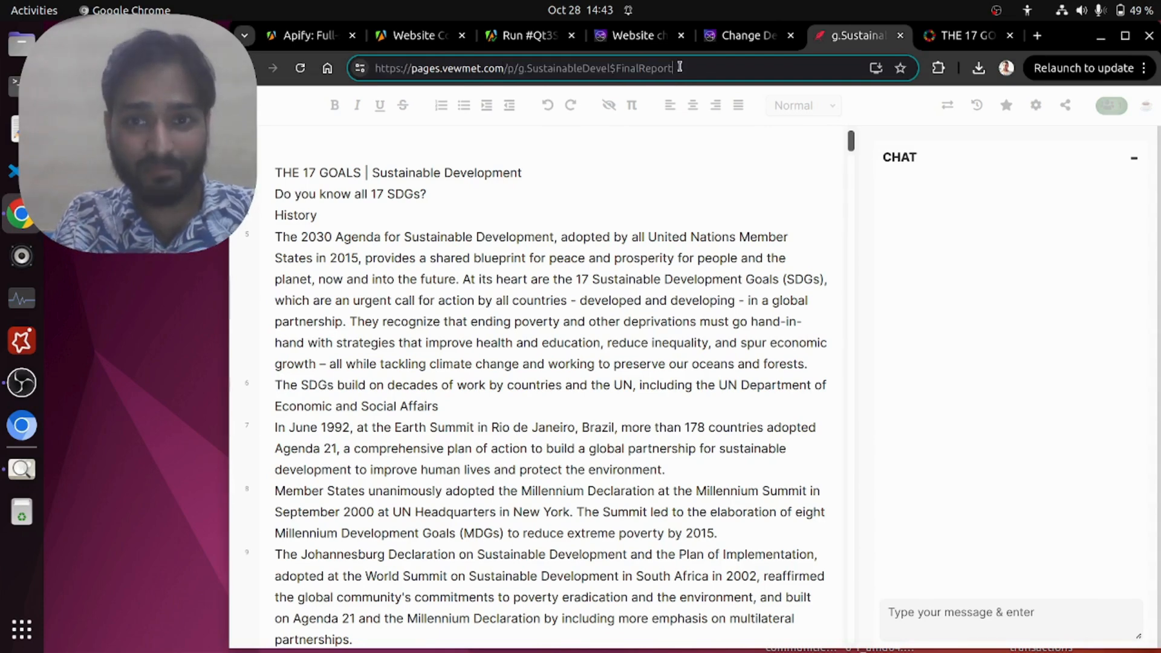
left_click(850, 146)
left_click_drag(850, 145, 850, 320)
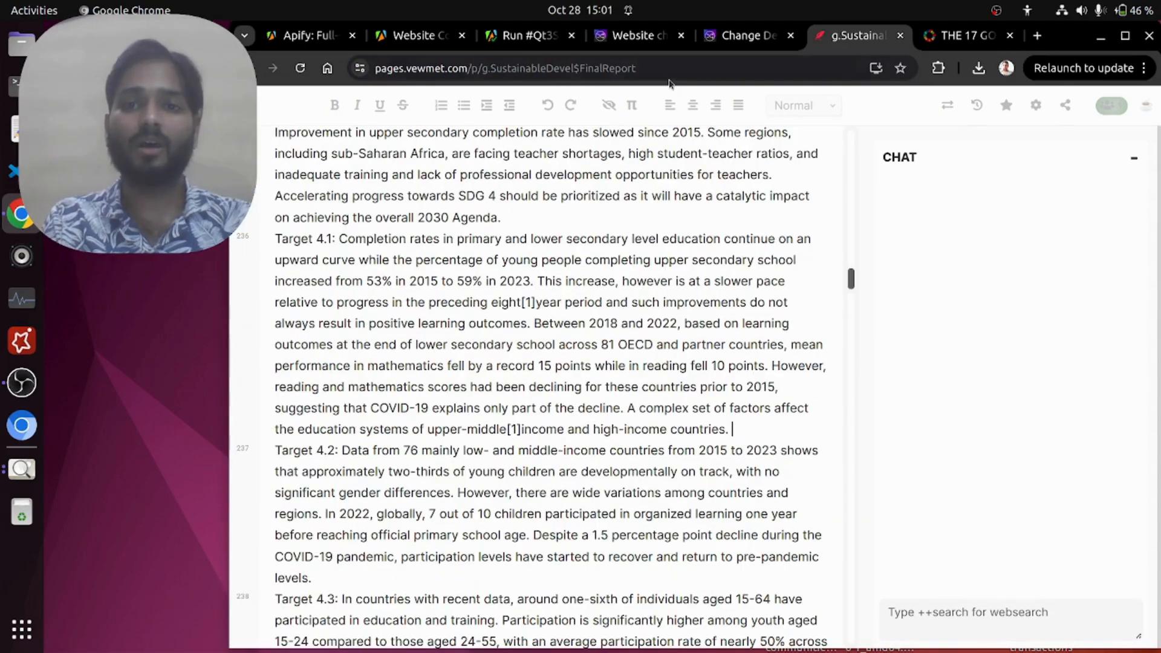
Step: Review the report's full web address and its Target 4.1 paragraph on education completion rates
left_click_drag(678, 68, 372, 68)
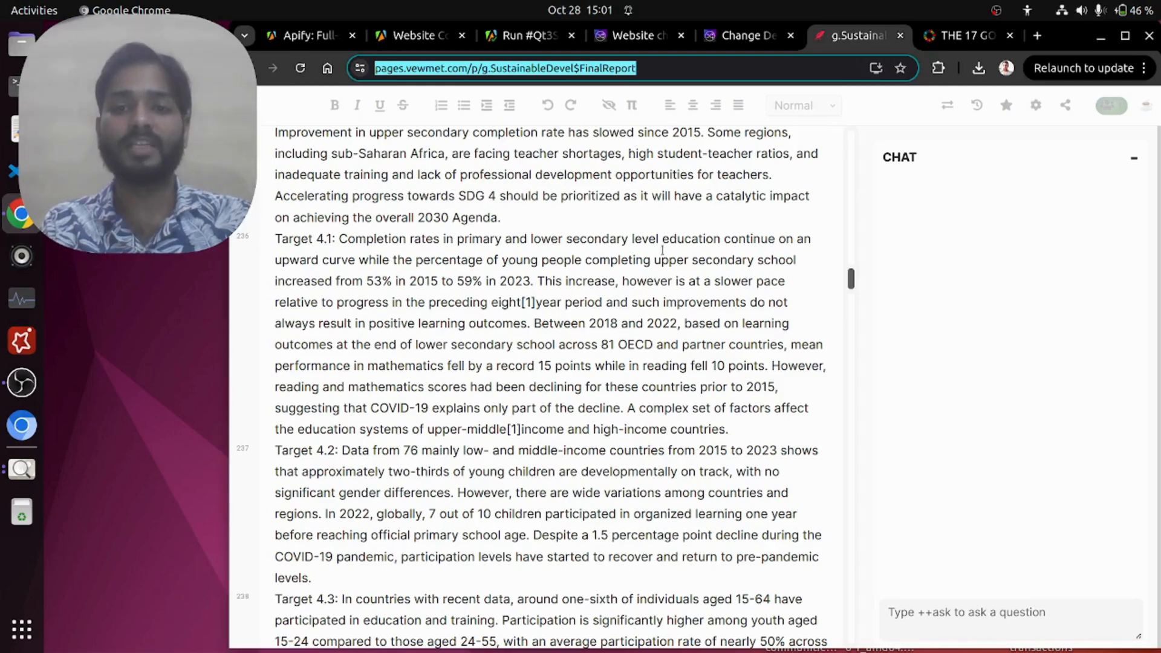
left_click_drag(326, 239, 734, 426)
left_click(735, 426)
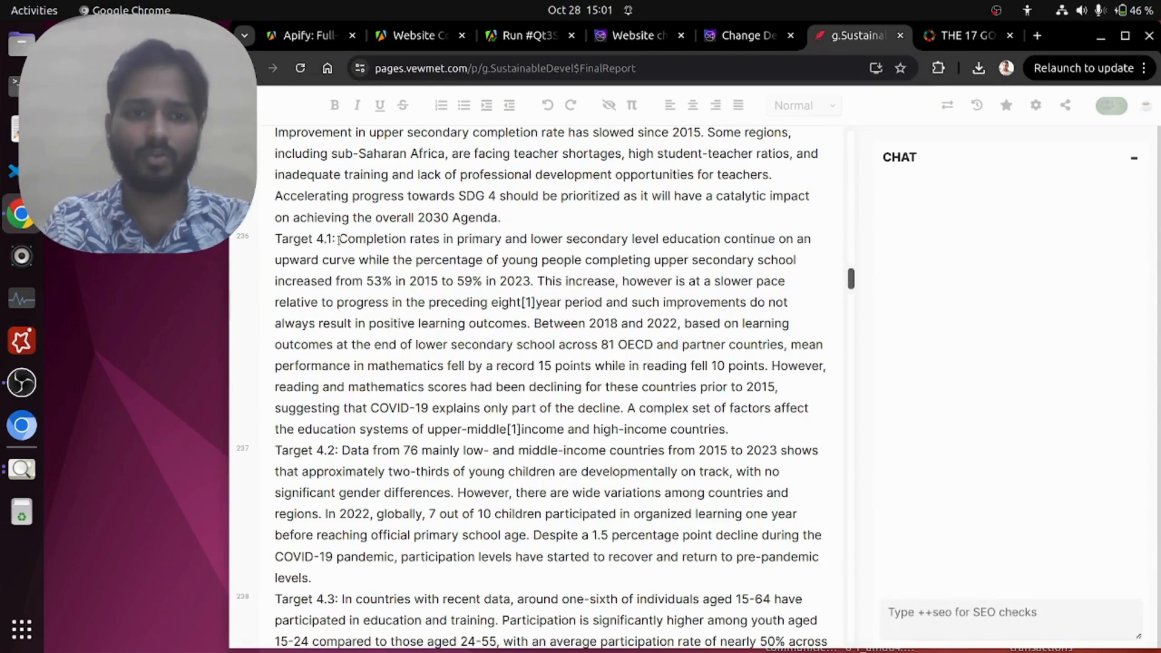
Step: Shorten the first sentence after "Target 4.1:" in the report with the Paraphrase This option Shorten
left_click_drag(338, 238, 533, 280)
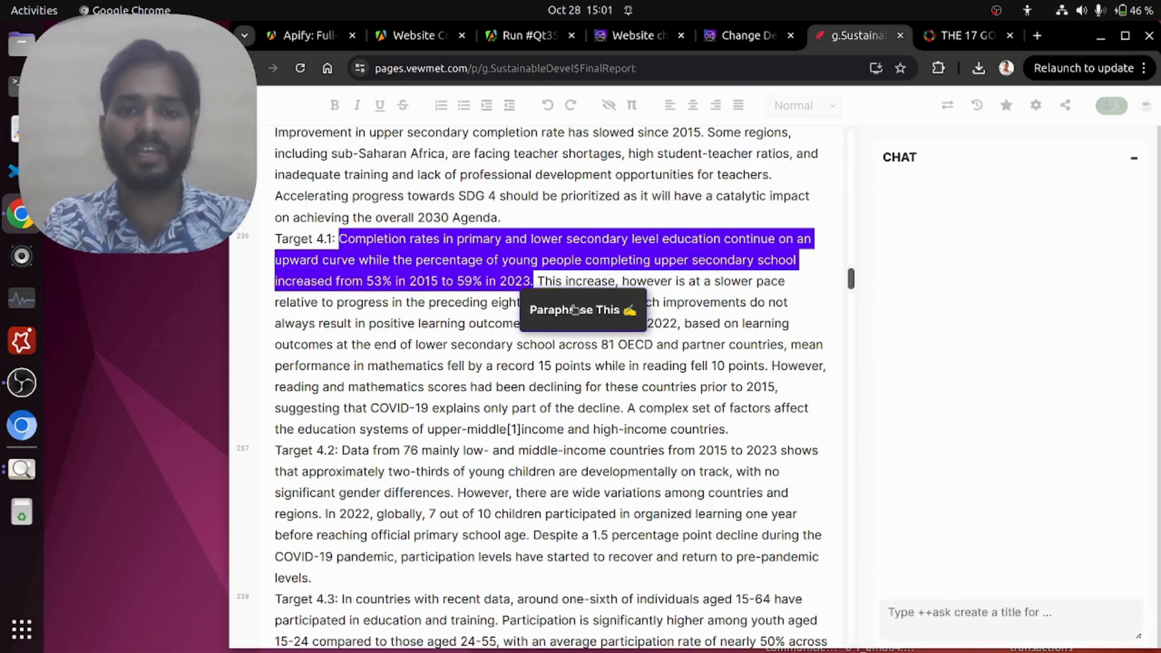
left_click(574, 309)
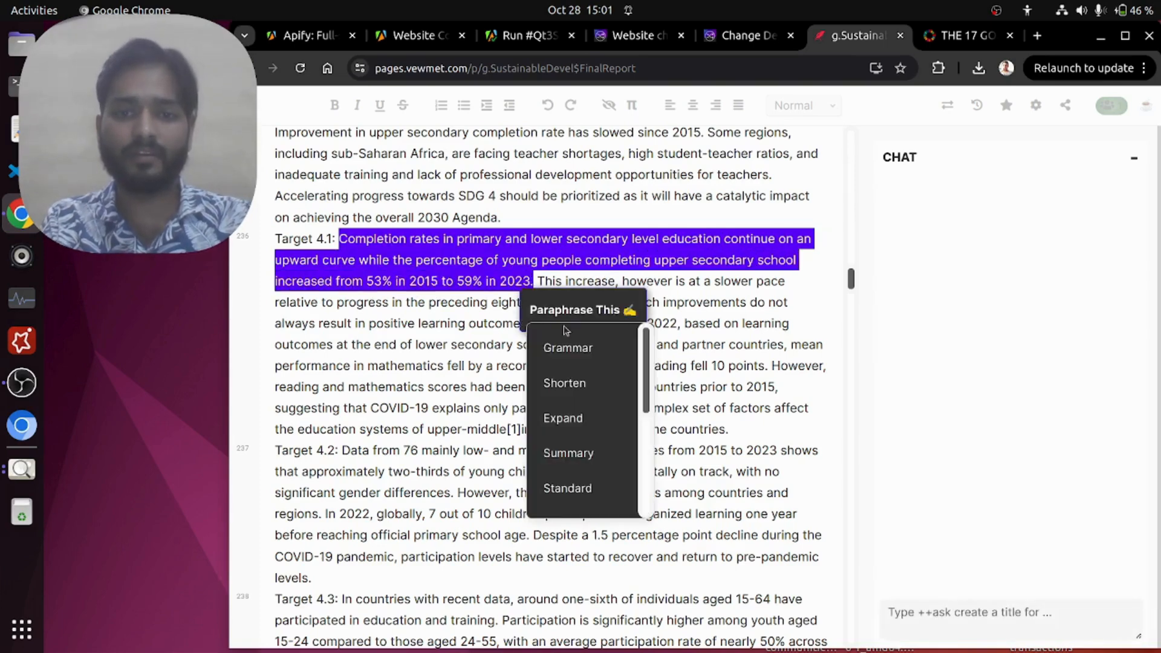
left_click(570, 386)
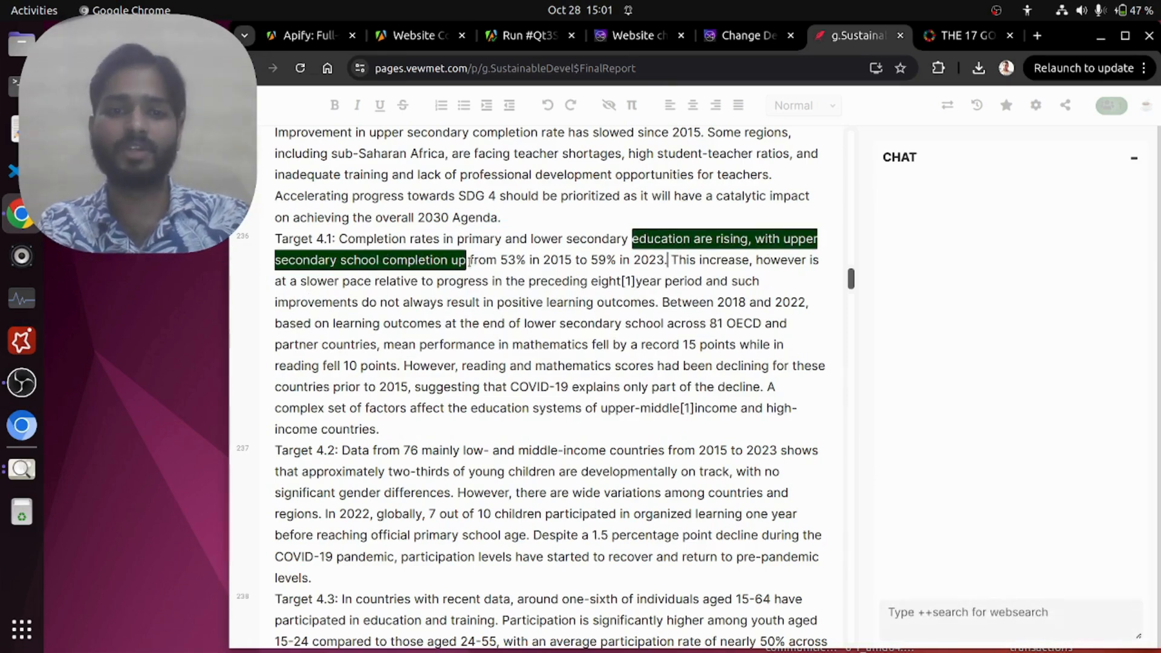
left_click_drag(471, 260, 527, 261)
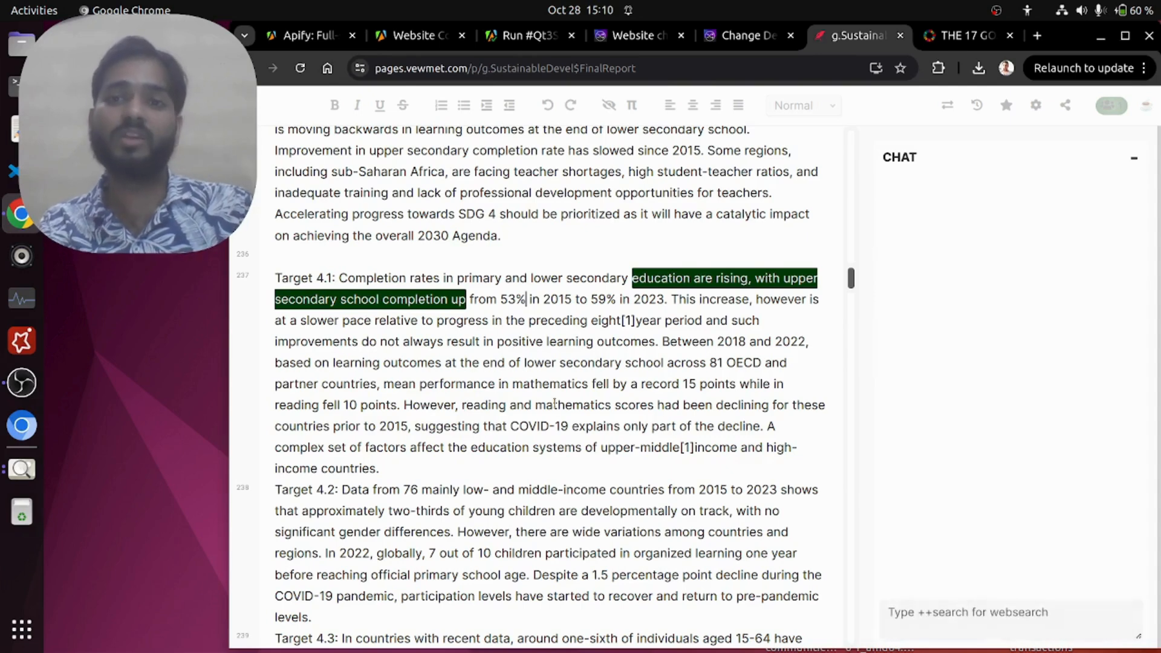
Step: View the character-limit comparison image and the workflow.png diagram in Image Viewer, and return to the report in Chrome
left_click(25, 475)
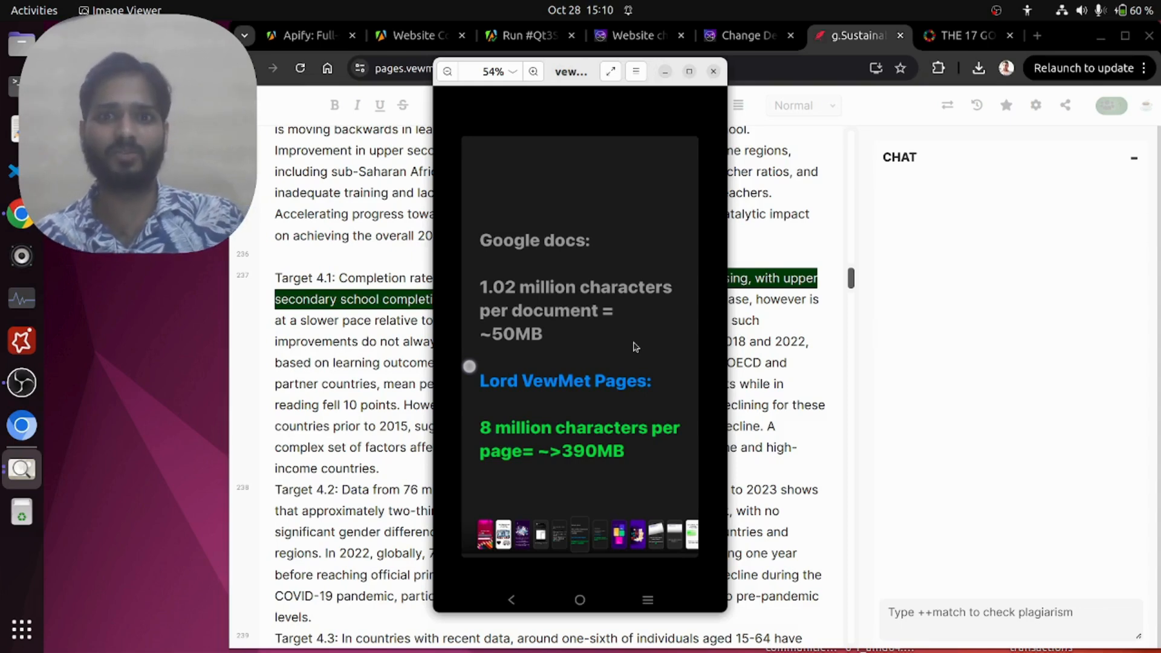
left_click(713, 72)
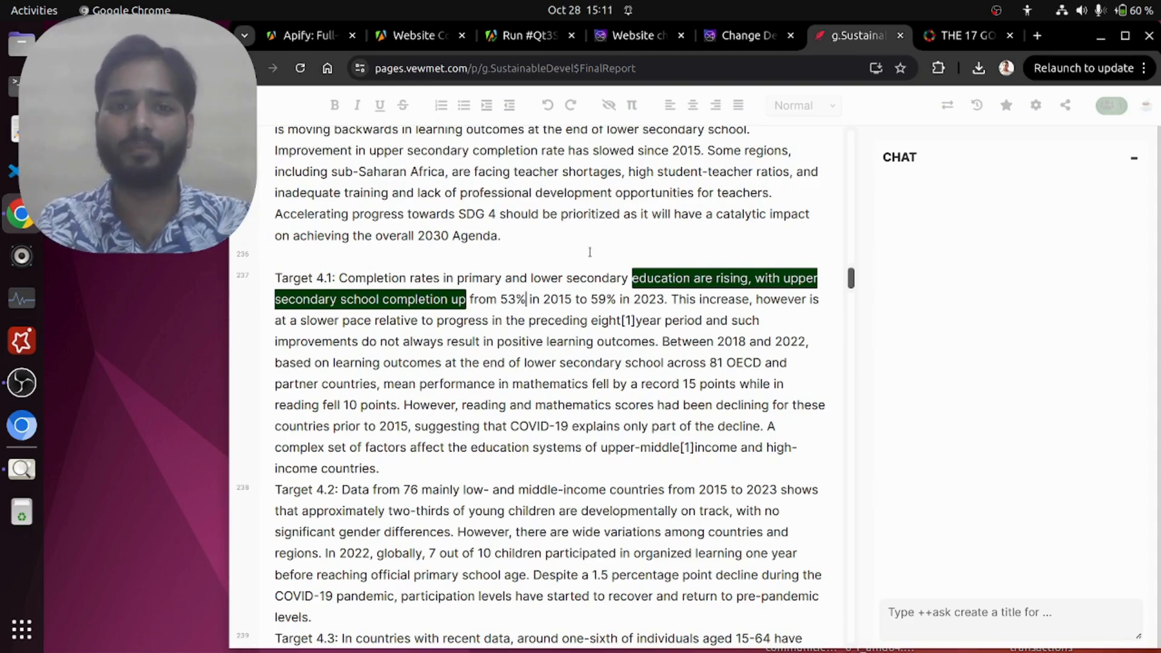
left_click(29, 475)
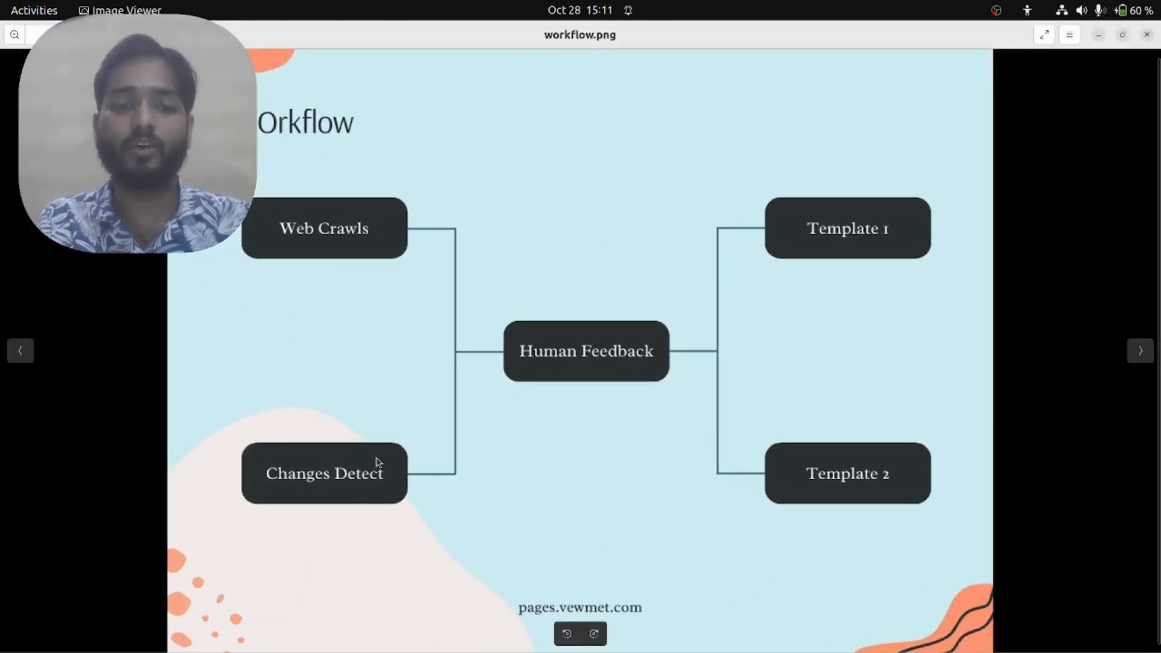
left_click(1099, 34)
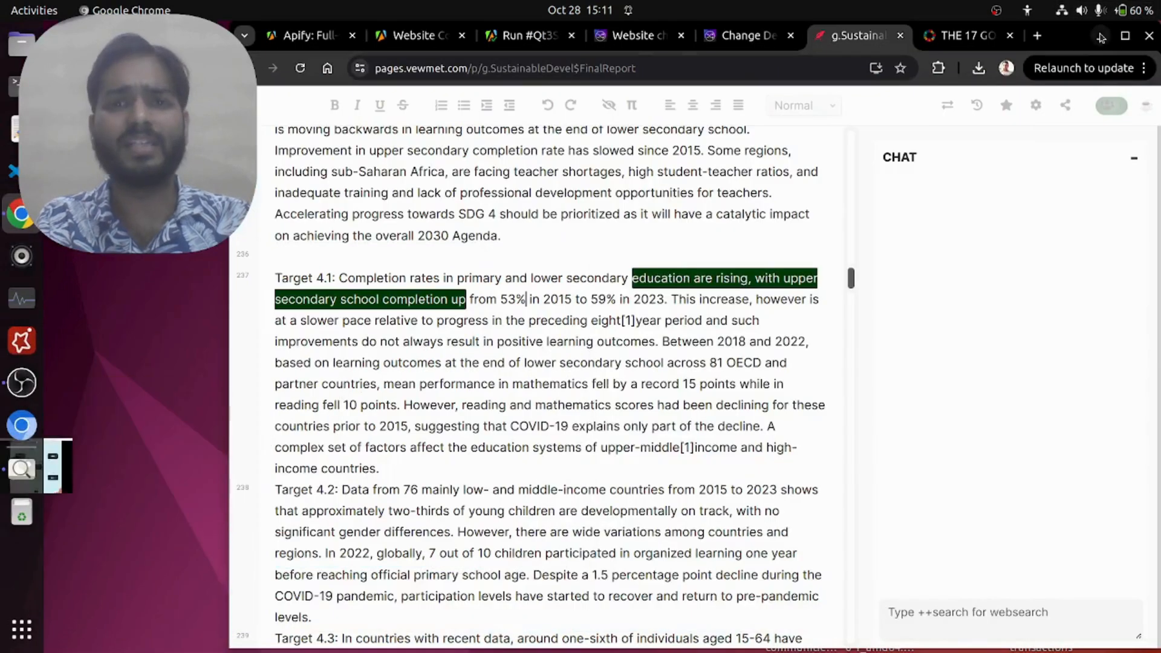
Step: Review the changedetection.io website alongside the crawler's webhook integration, and open the local Change Detection instance's watch list
left_click(631, 37)
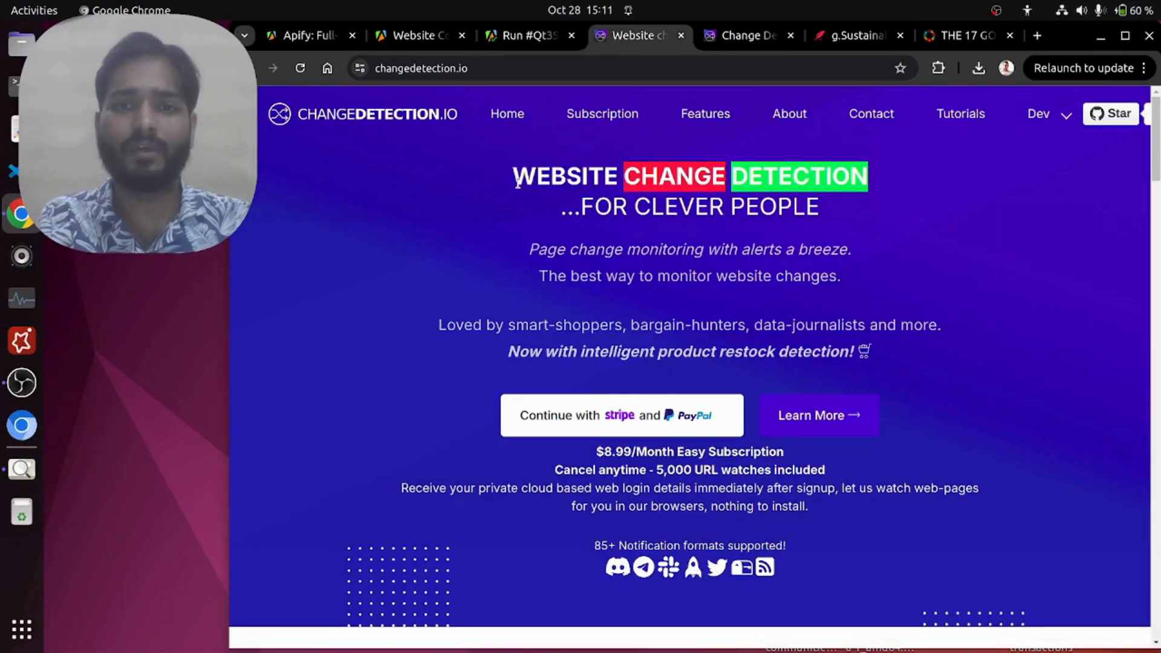
left_click_drag(514, 180, 868, 181)
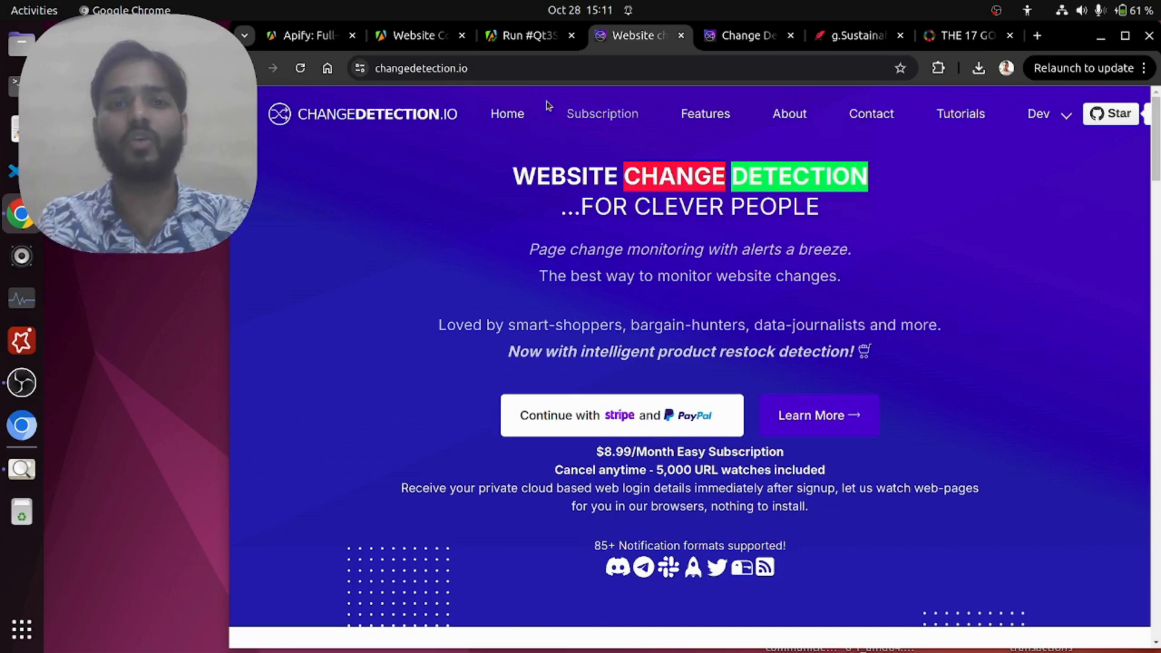
left_click(419, 35)
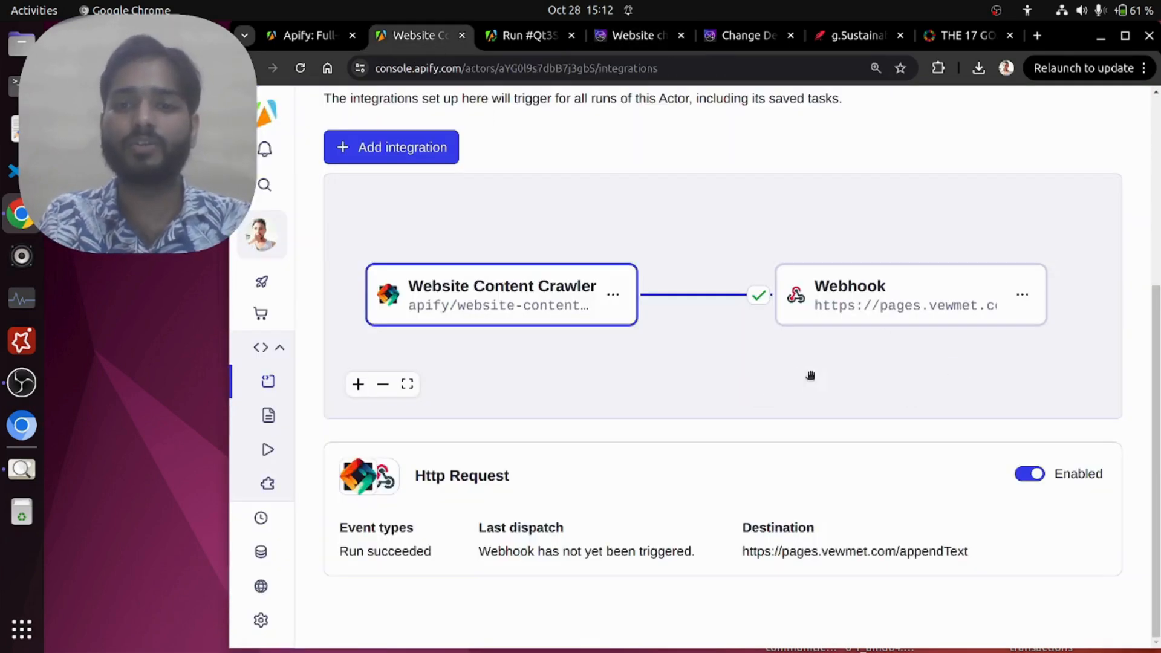
left_click(624, 37)
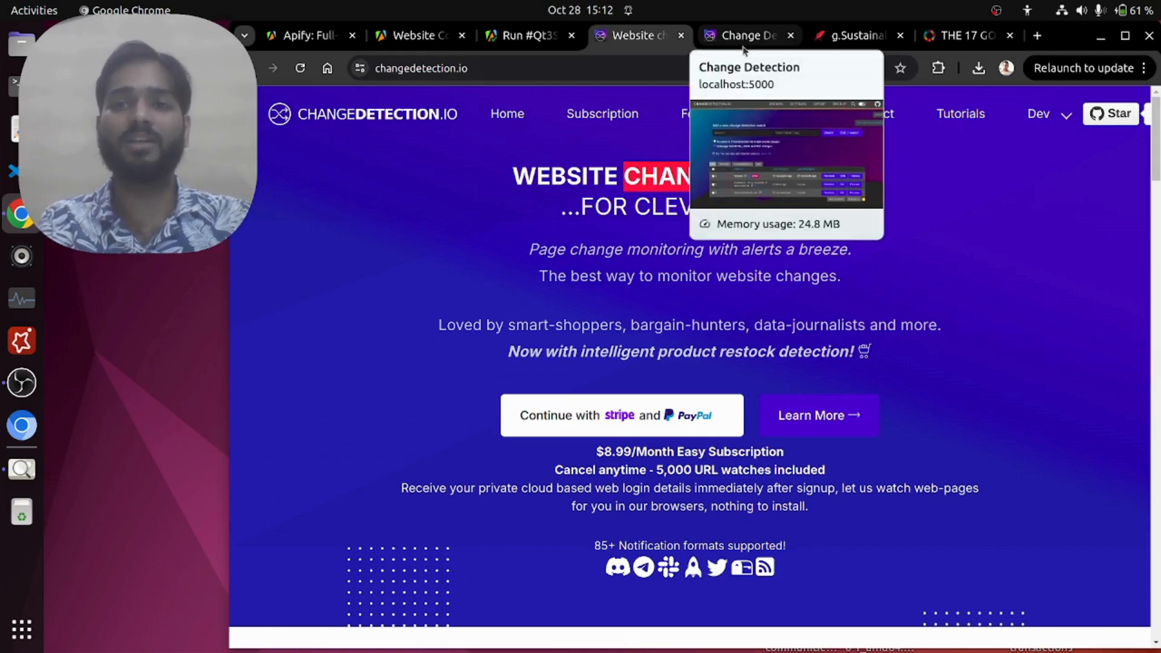
left_click(846, 36)
left_click(729, 35)
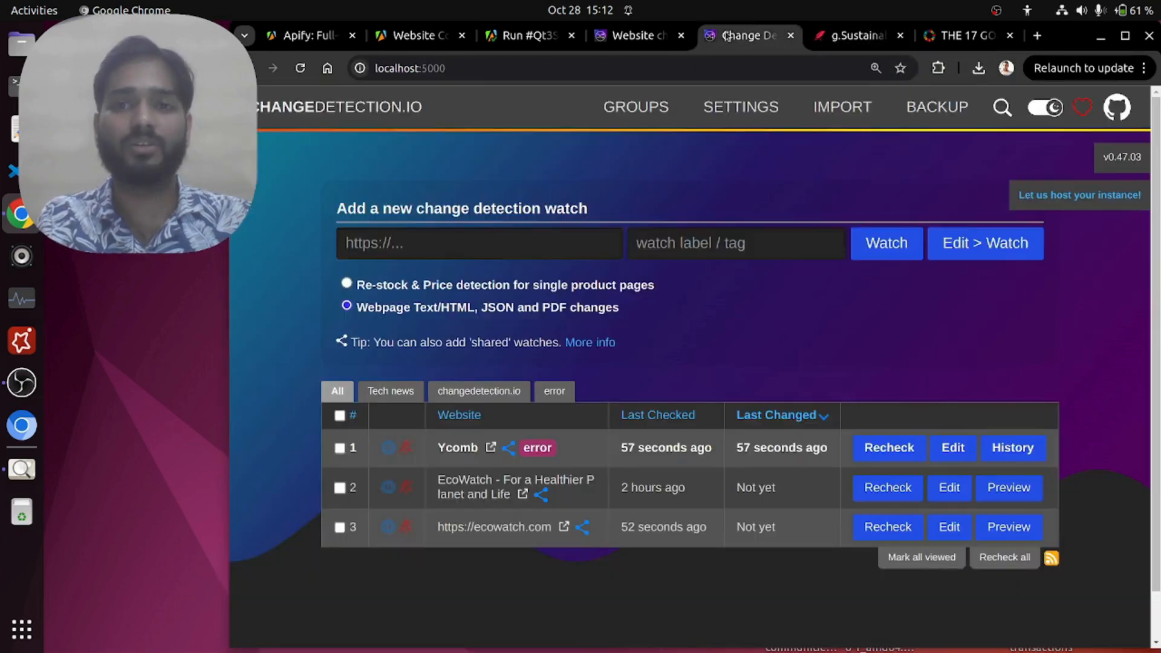
scroll(682, 319, "down", 1)
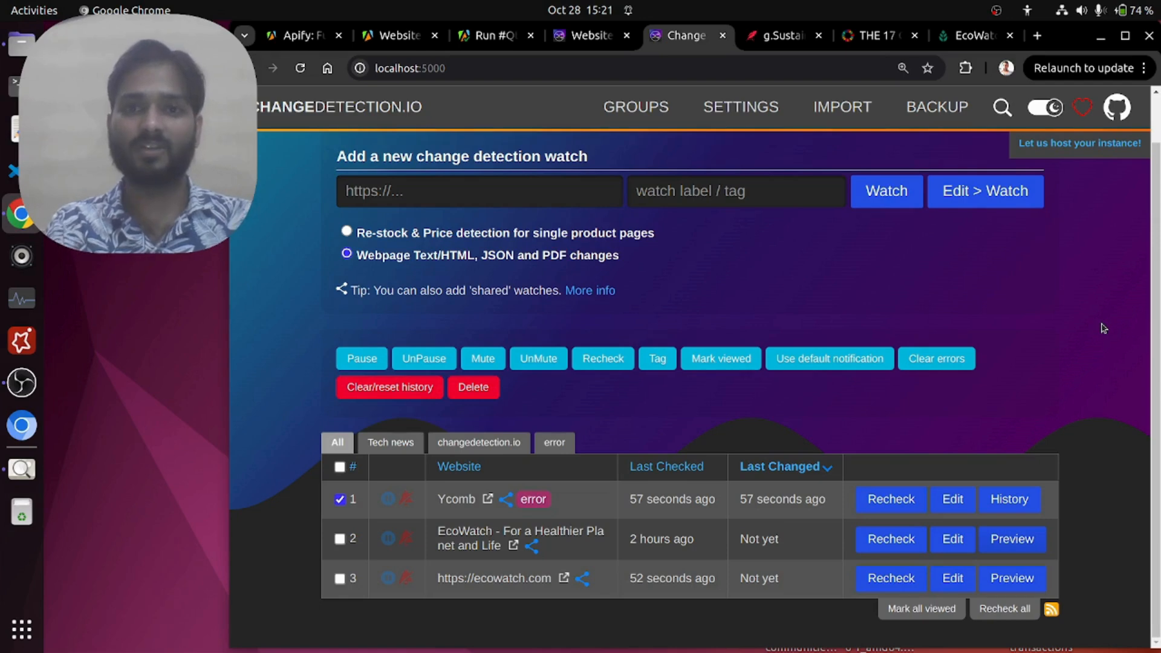
Step: Open the Ycomb watch's change history and examine the snapshot dates available for comparison and the removed and inserted lines
left_click(497, 505)
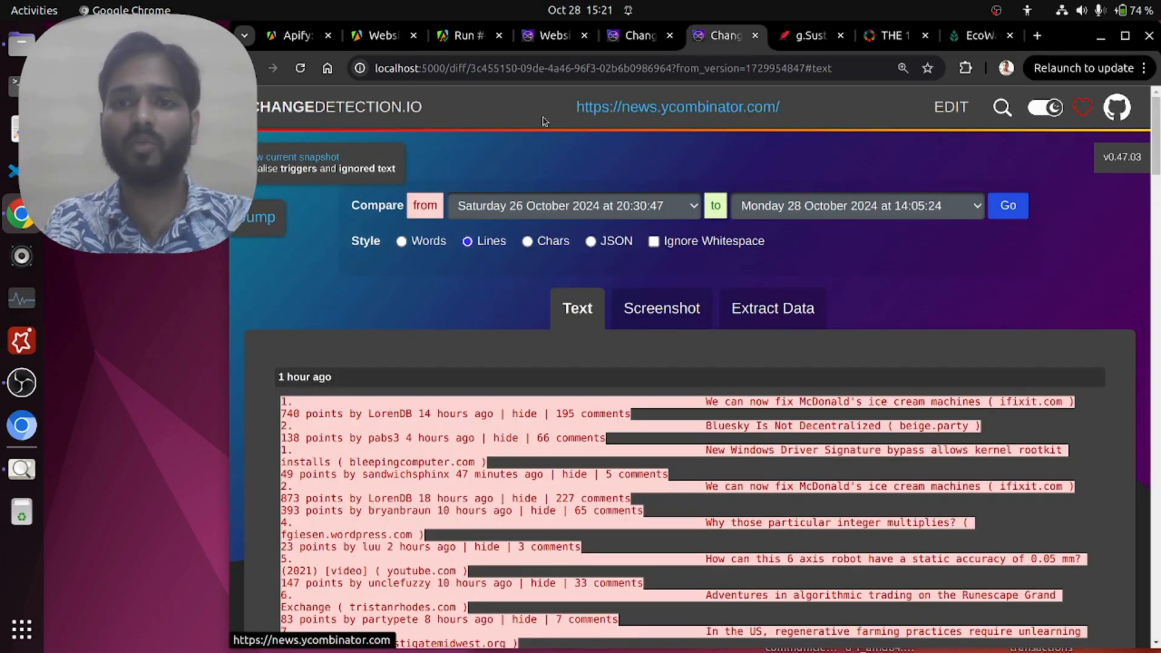
left_click(532, 208)
left_click(598, 210)
left_click(829, 216)
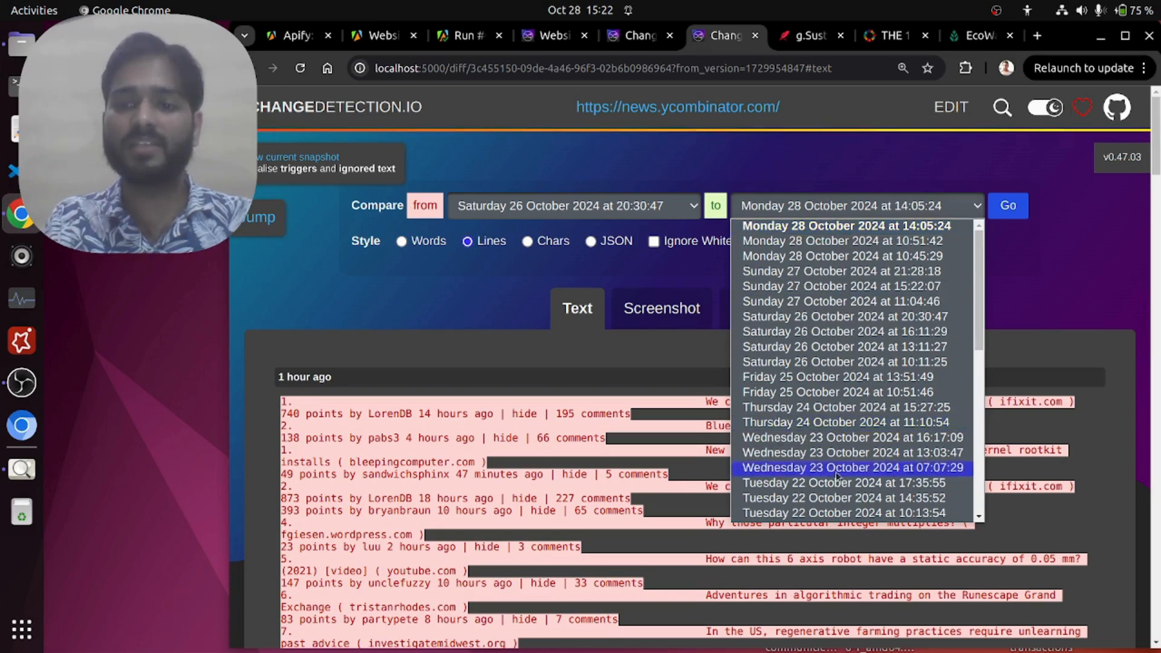
left_click(821, 208)
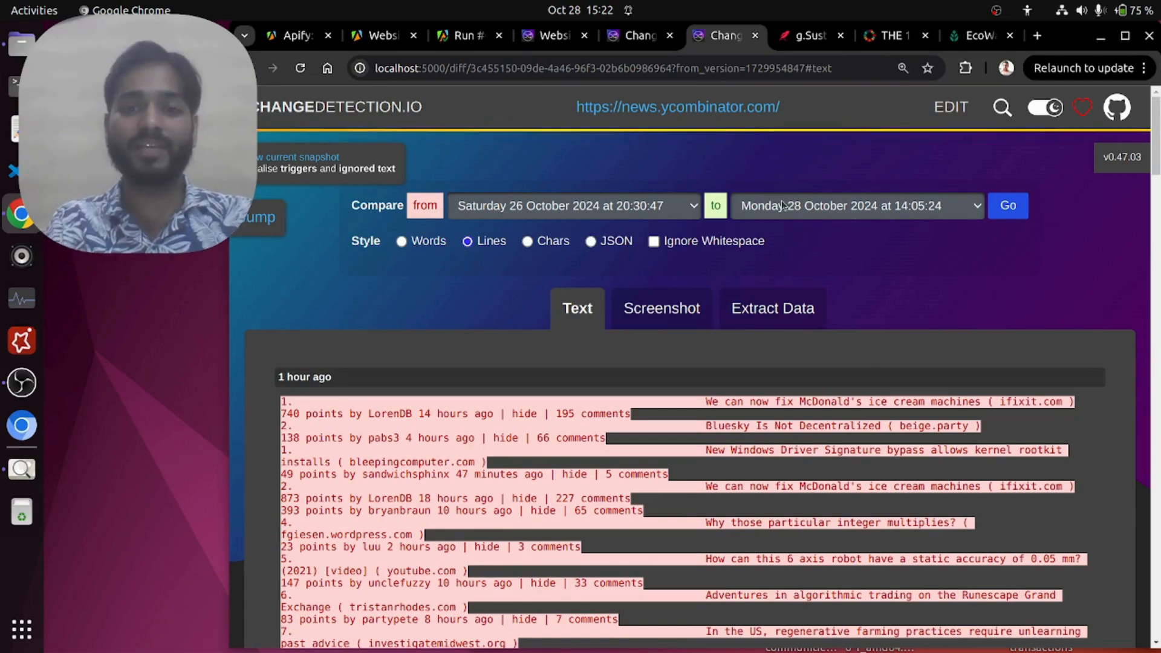
scroll(789, 280, "down", 5)
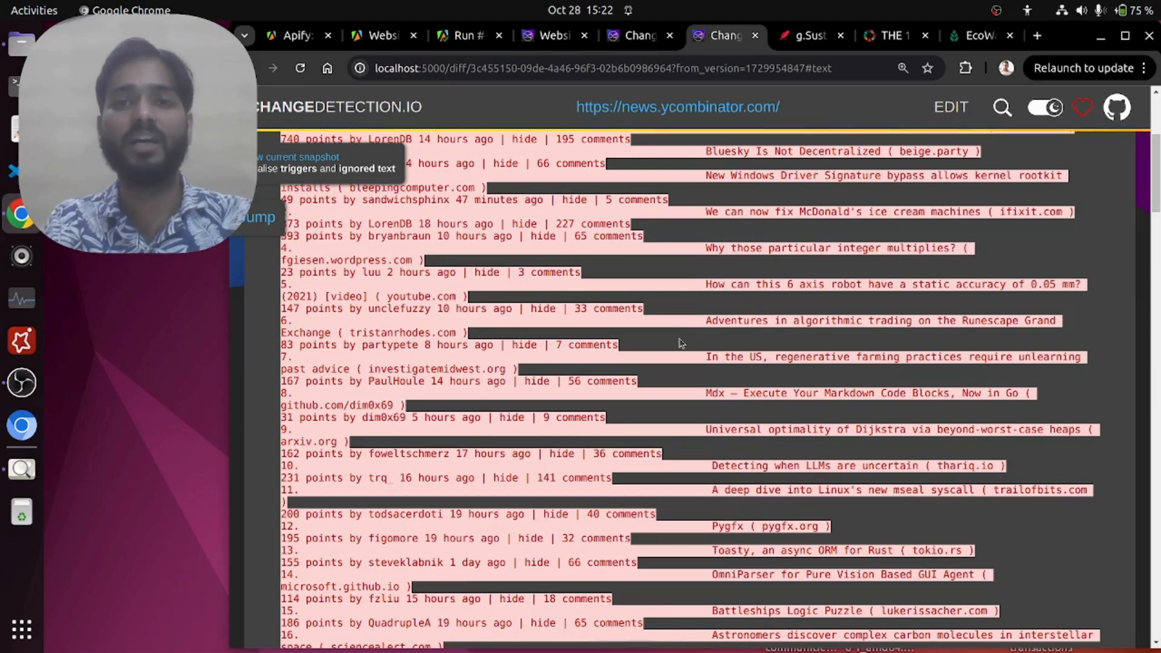
scroll(681, 342, "down", 15)
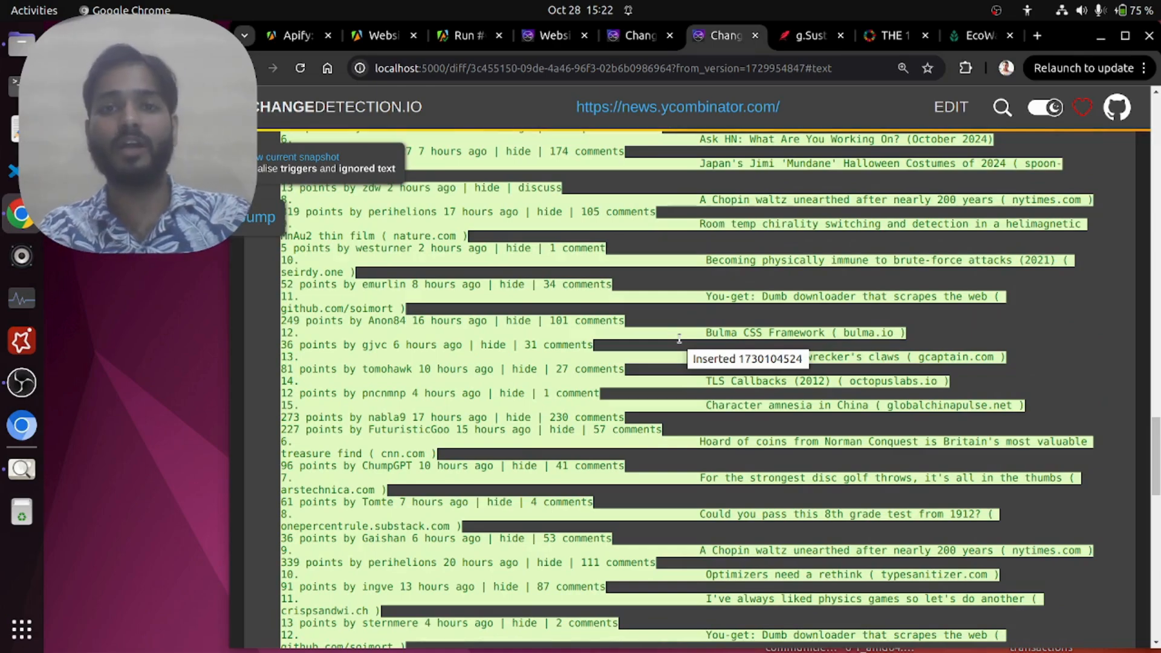
scroll(679, 339, "up", 15)
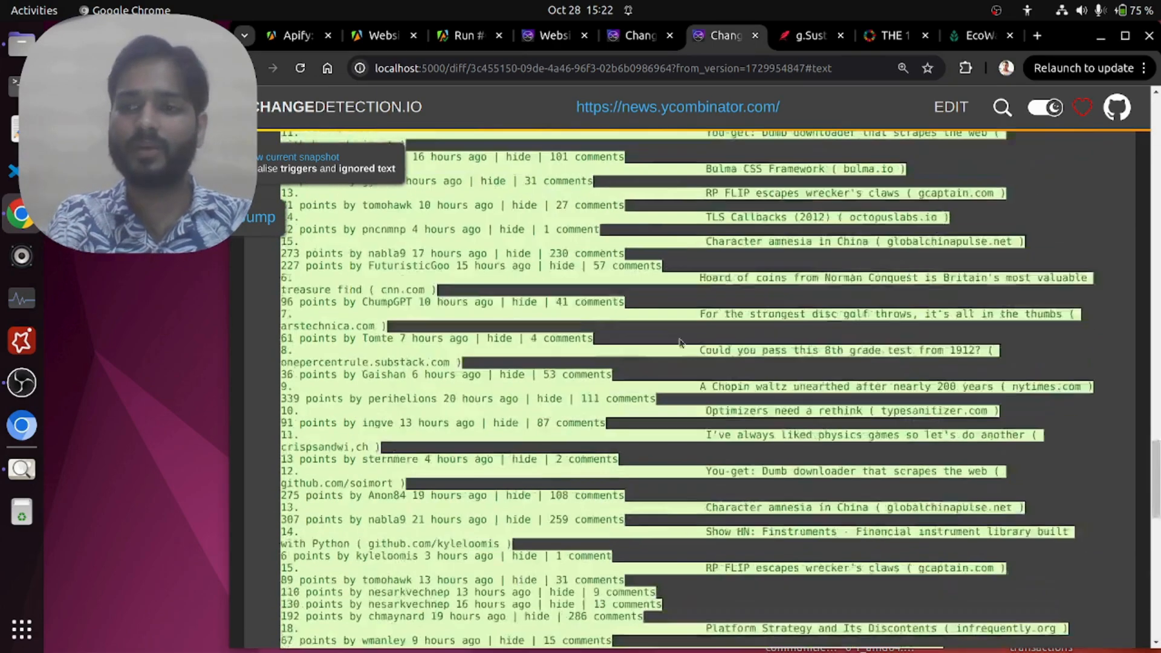
scroll(679, 338, "up", 5)
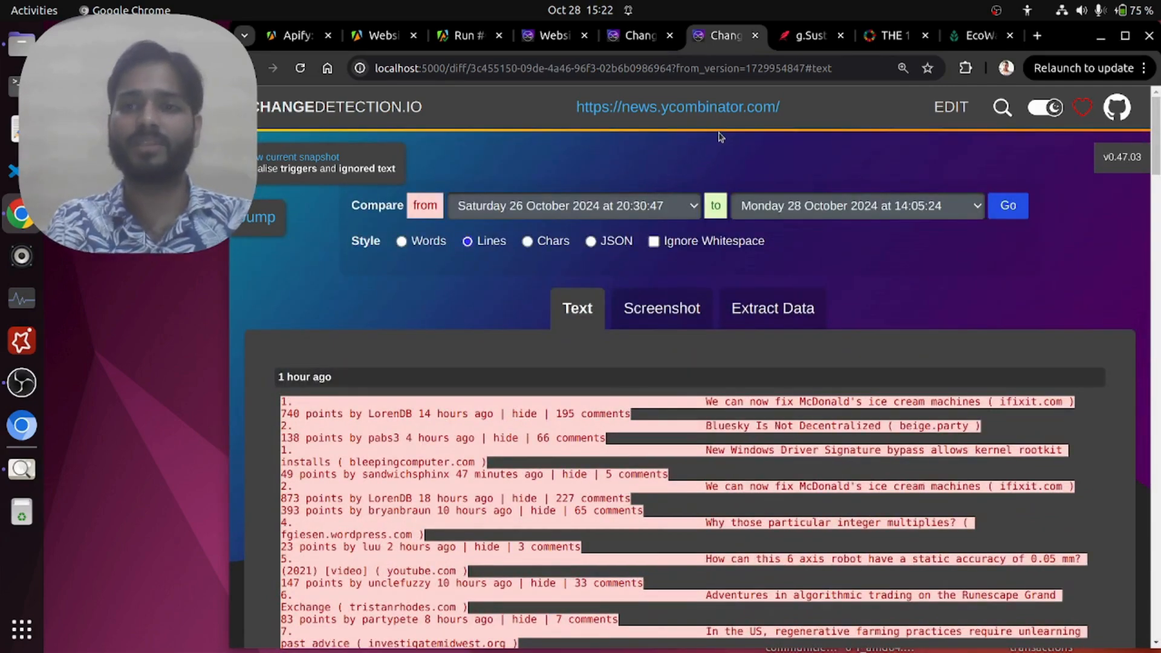
Step: View the EcoWatch homepage, and close the Ycomb comparison page to return to the watch list
left_click(965, 38)
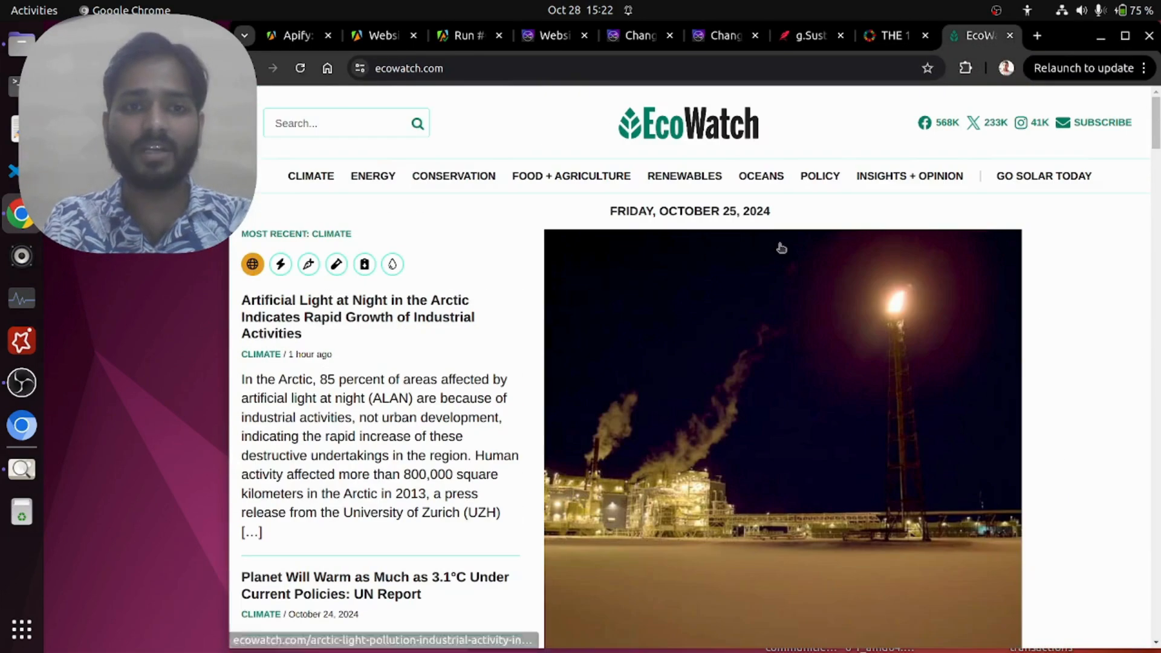
left_click_drag(590, 130, 773, 148)
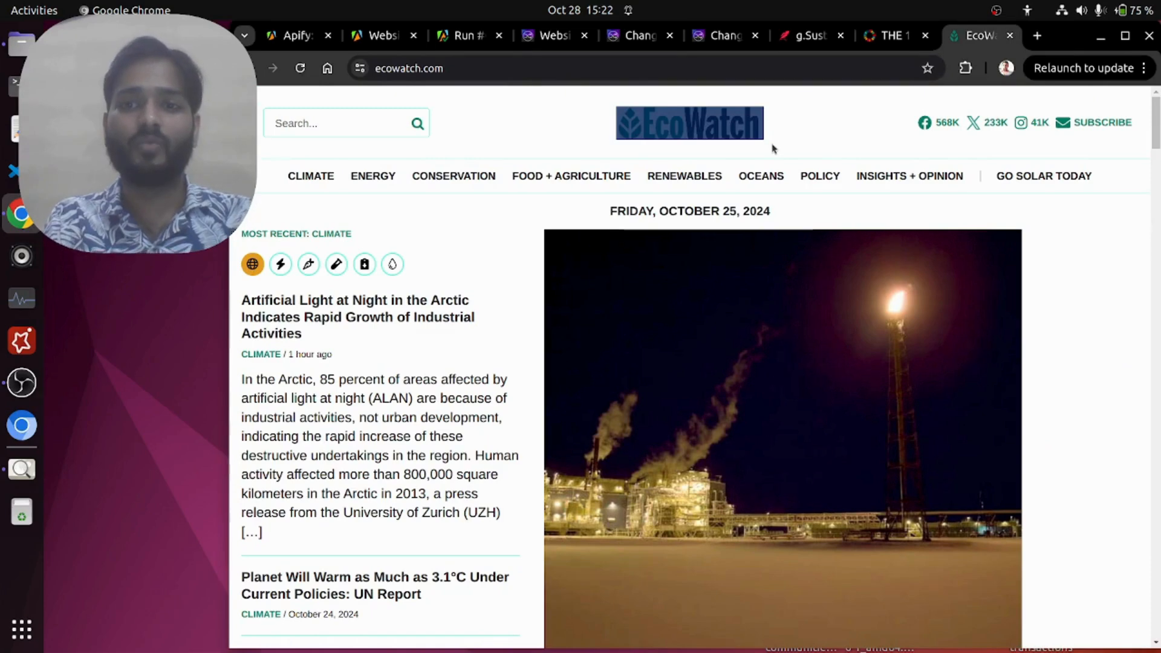
left_click(772, 148)
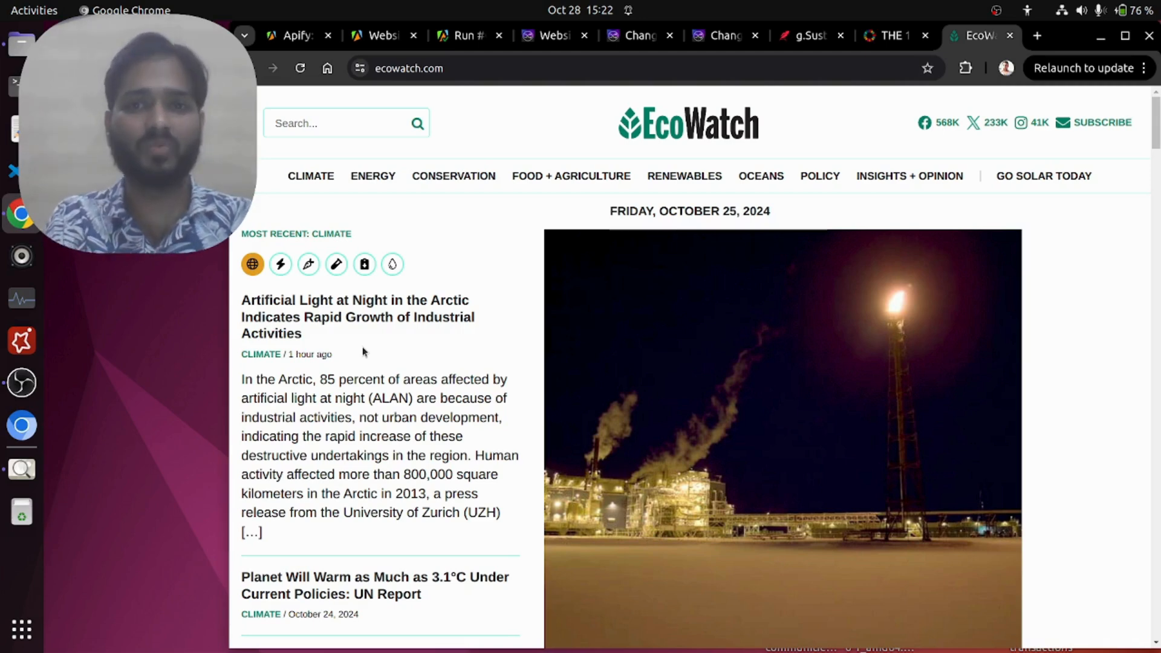
left_click(731, 37)
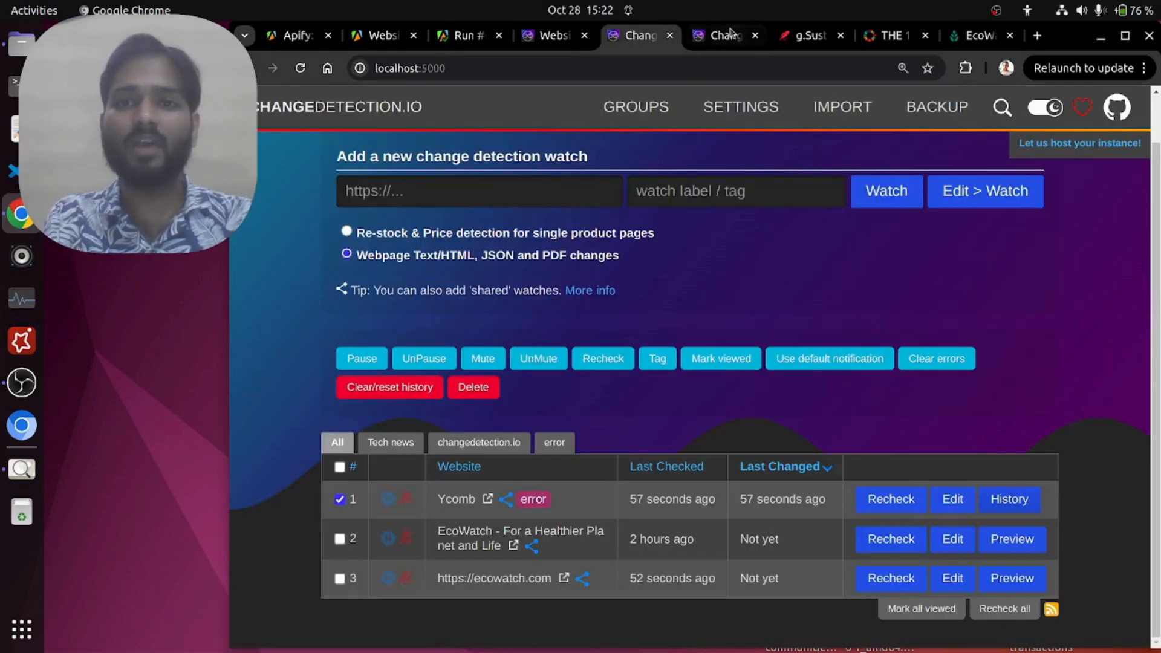
left_click(755, 35)
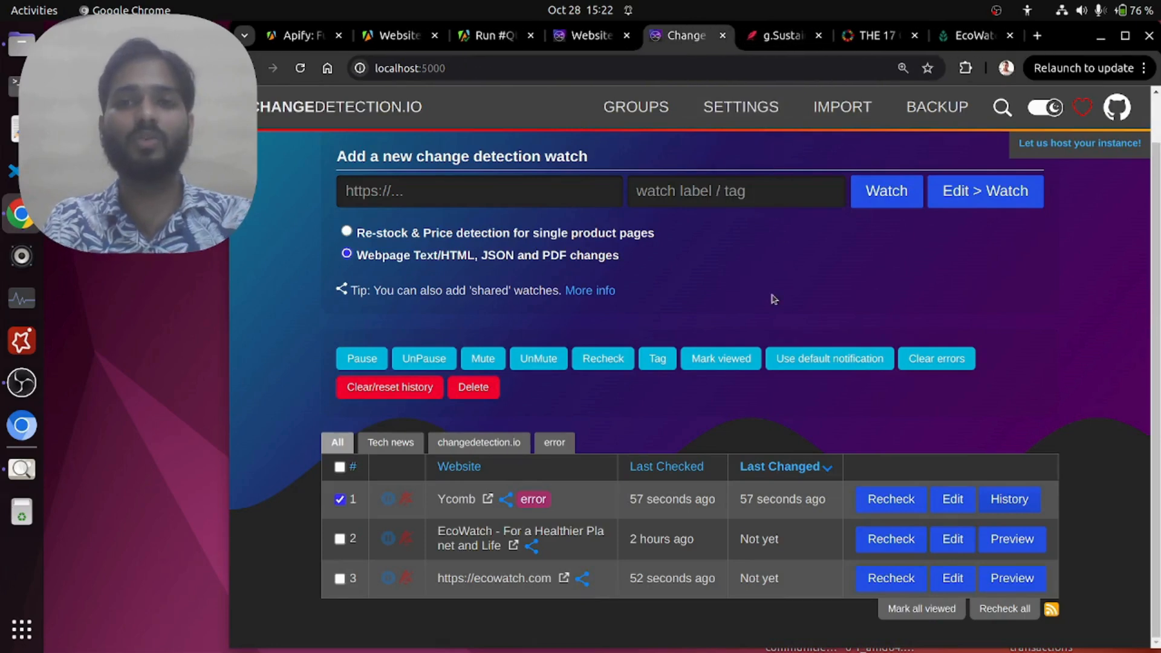
Step: Open the notification settings of the "EcoWatch - For a Healthier Planet and Life" watch and examine its notification URL and body
mouse_move(436, 530)
left_mouse_down()
mouse_move(589, 531)
mouse_move(491, 546)
left_mouse_up()
left_click(492, 545)
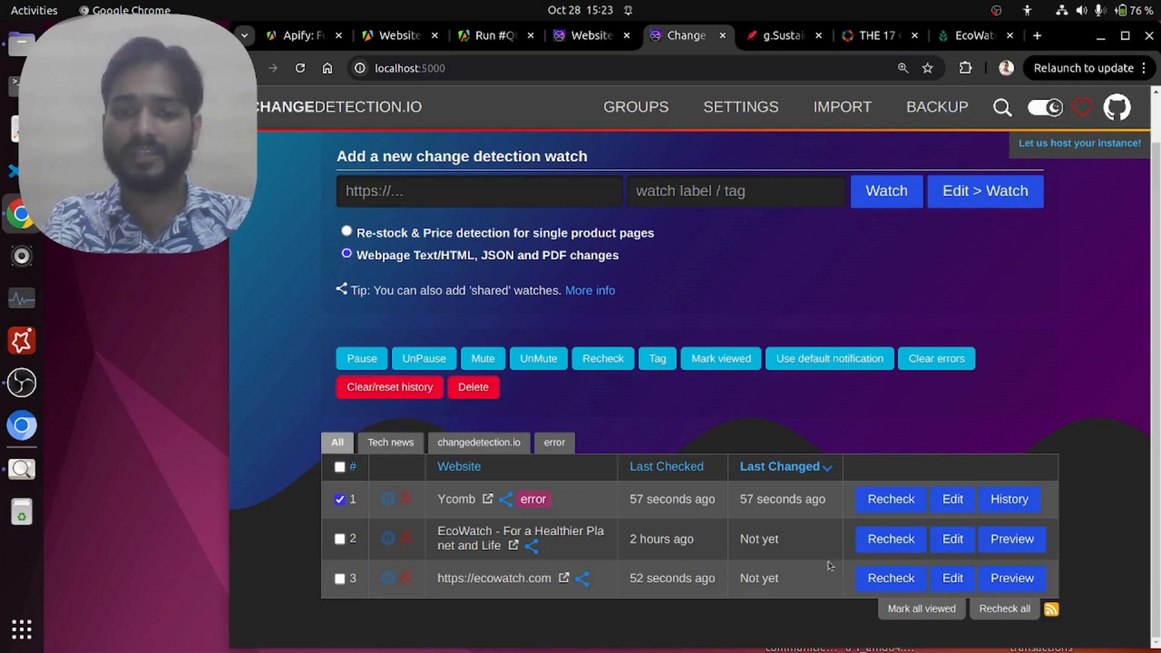
left_click(945, 552)
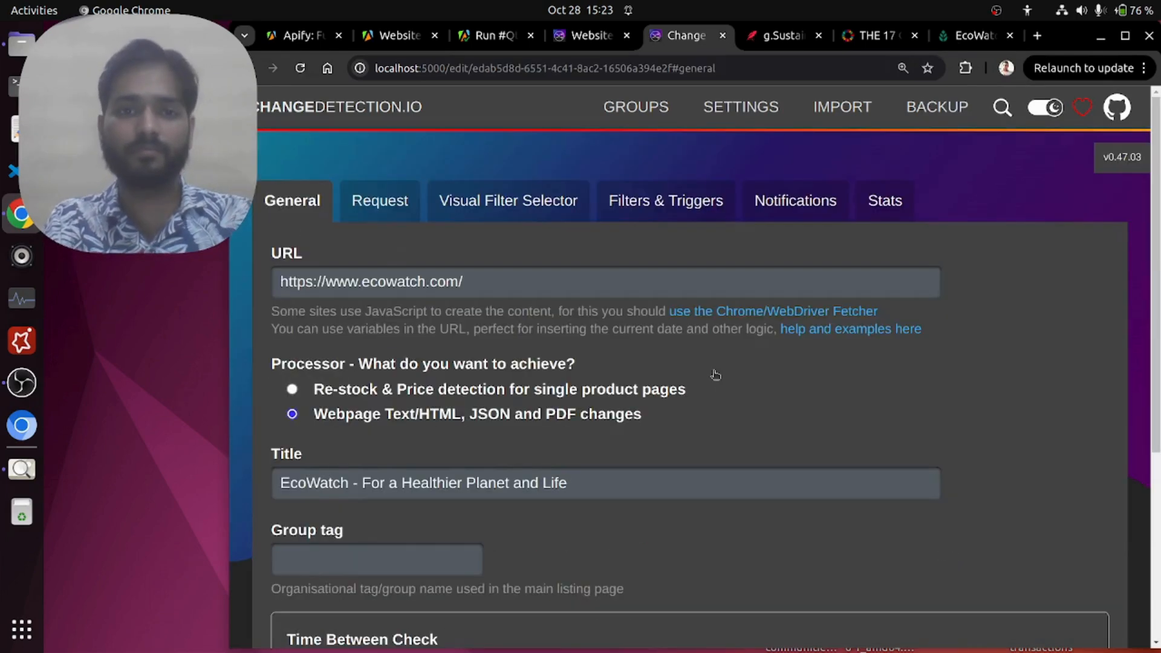
left_click(765, 211)
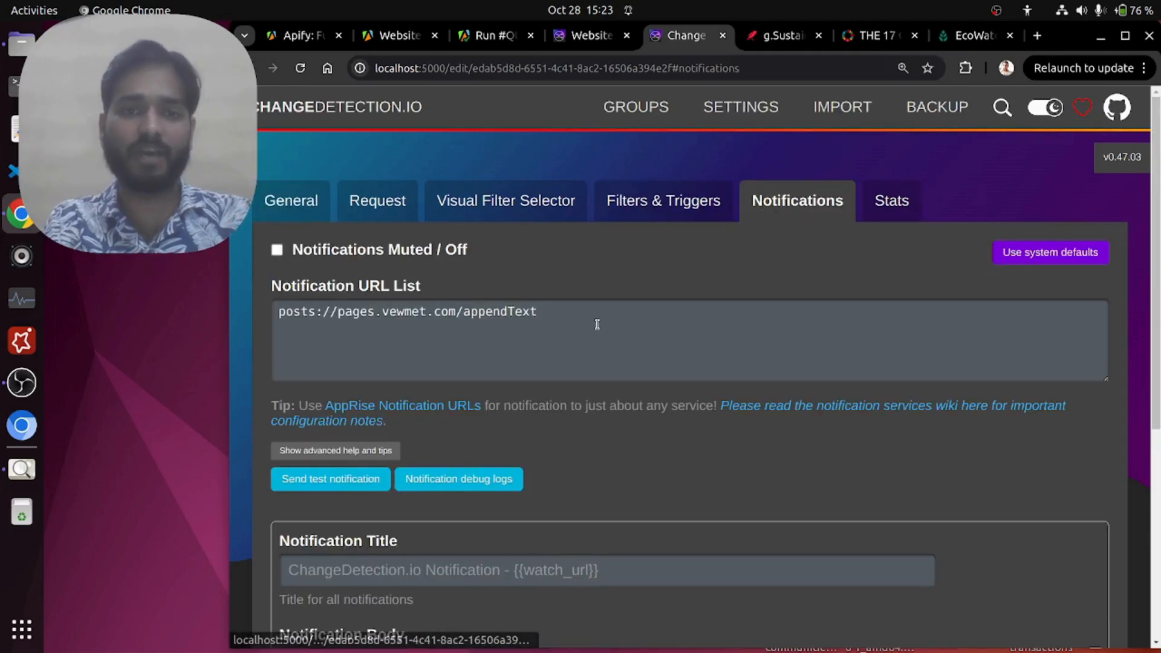
scroll(597, 325, "down", 2)
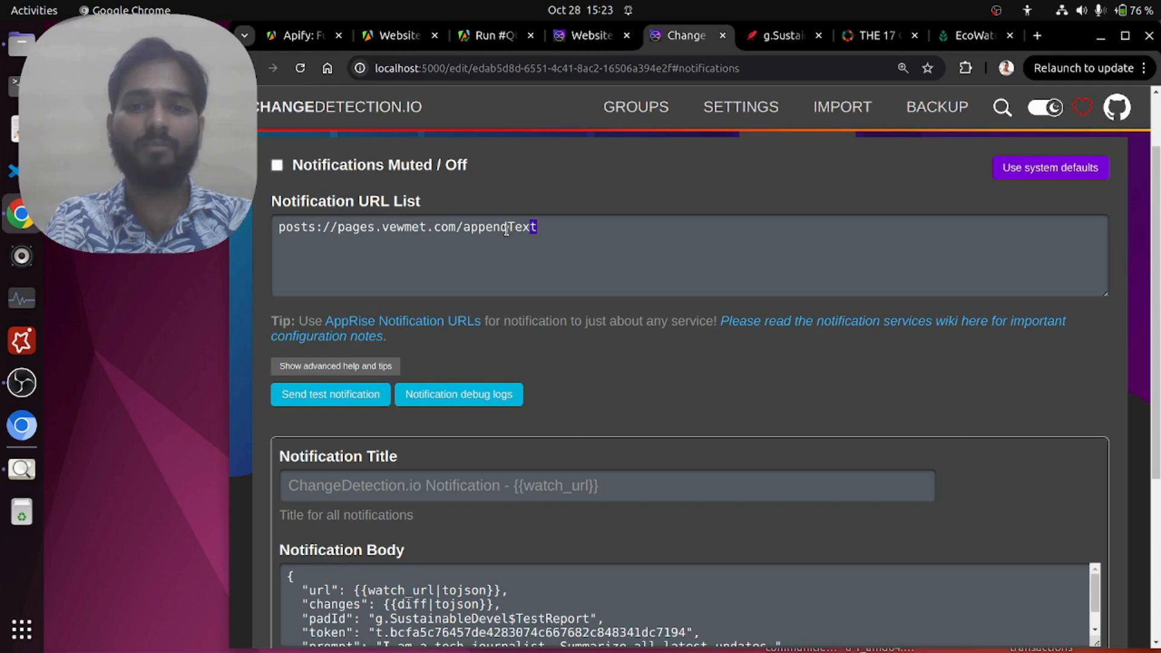
left_click_drag(535, 227, 277, 230)
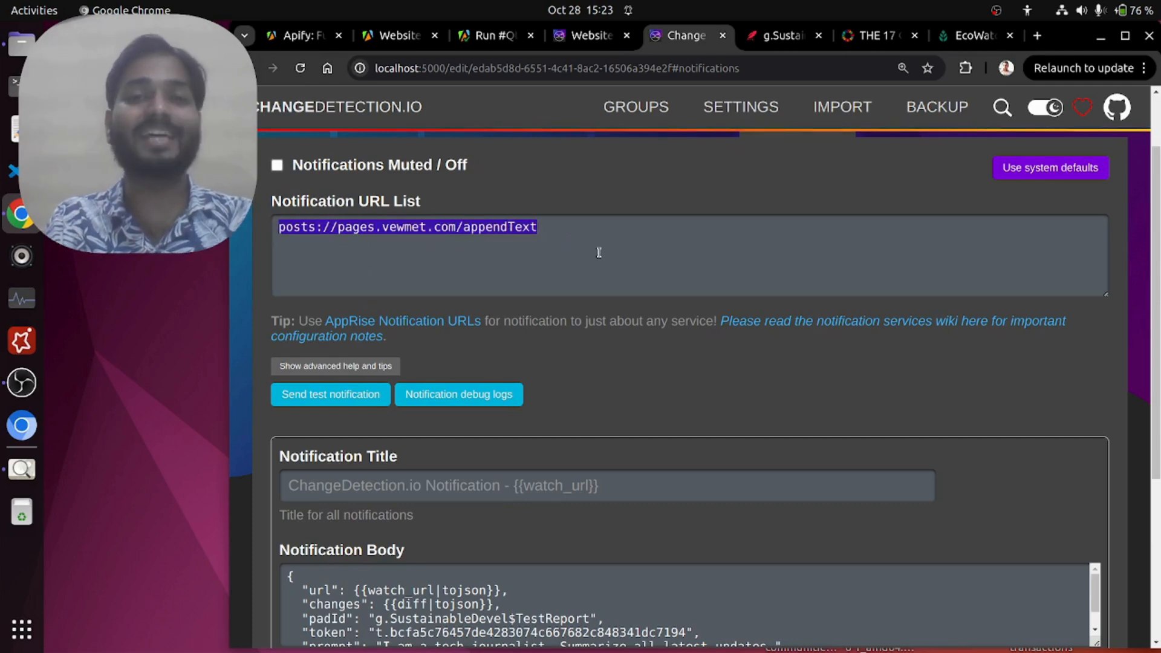
Step: Compare the Apify crawler's webhook destination with the notification URL of the EcoWatch watch
left_click(484, 38)
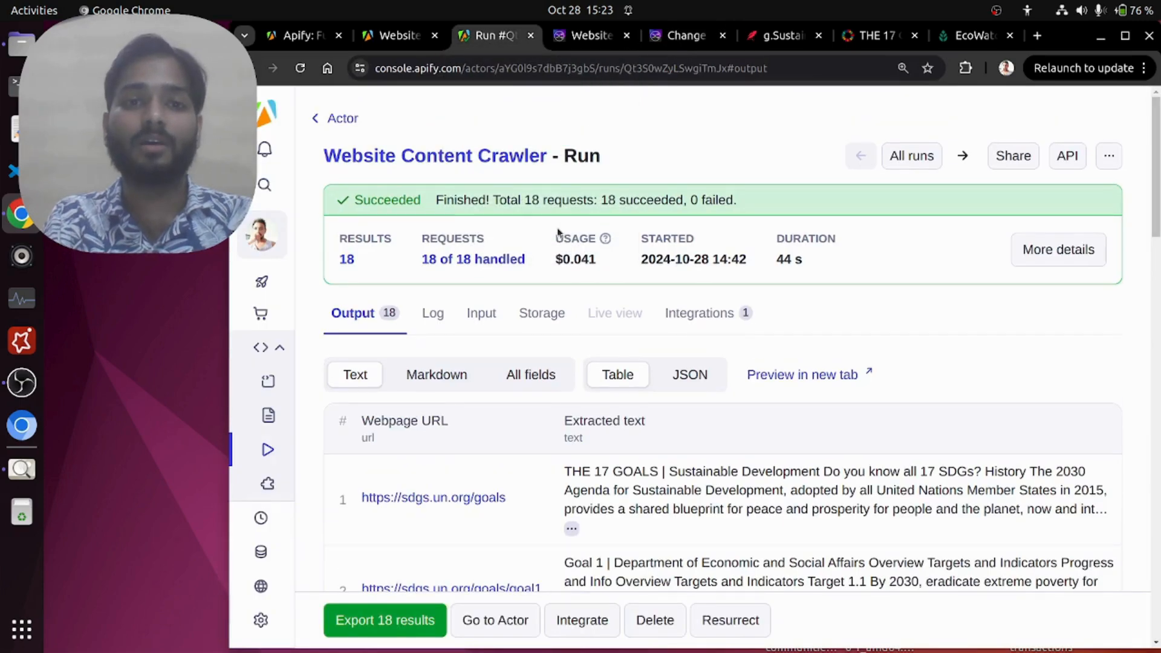
left_click(399, 37)
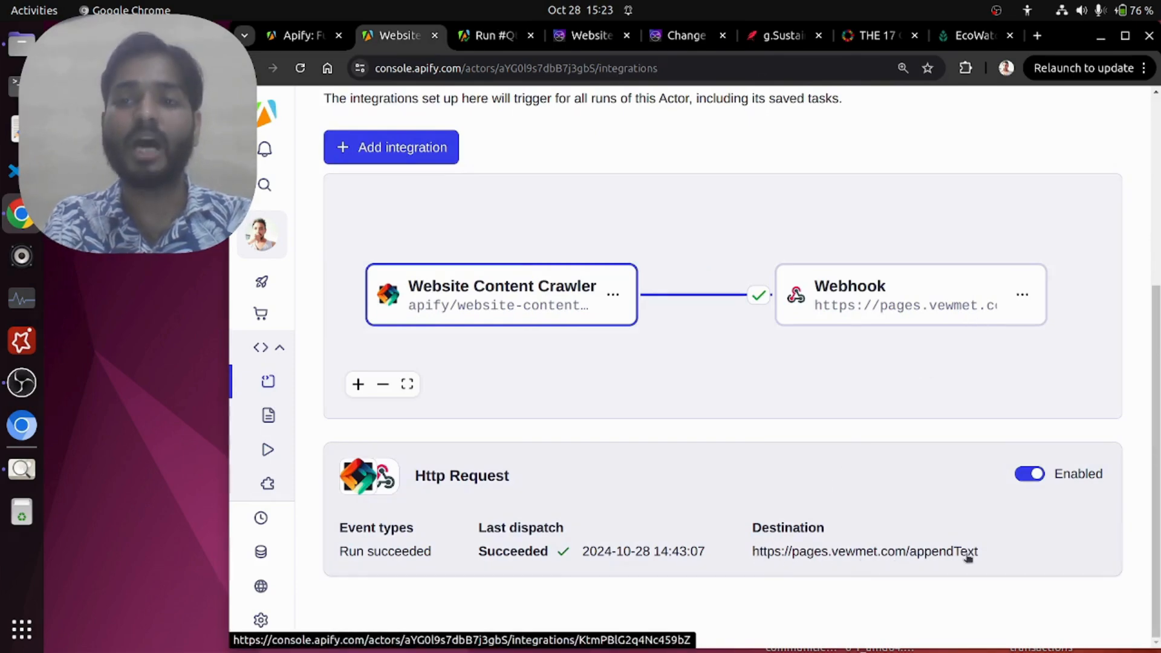
left_click(678, 37)
scroll(654, 329, "down", 2)
scroll(653, 339, "up", 3)
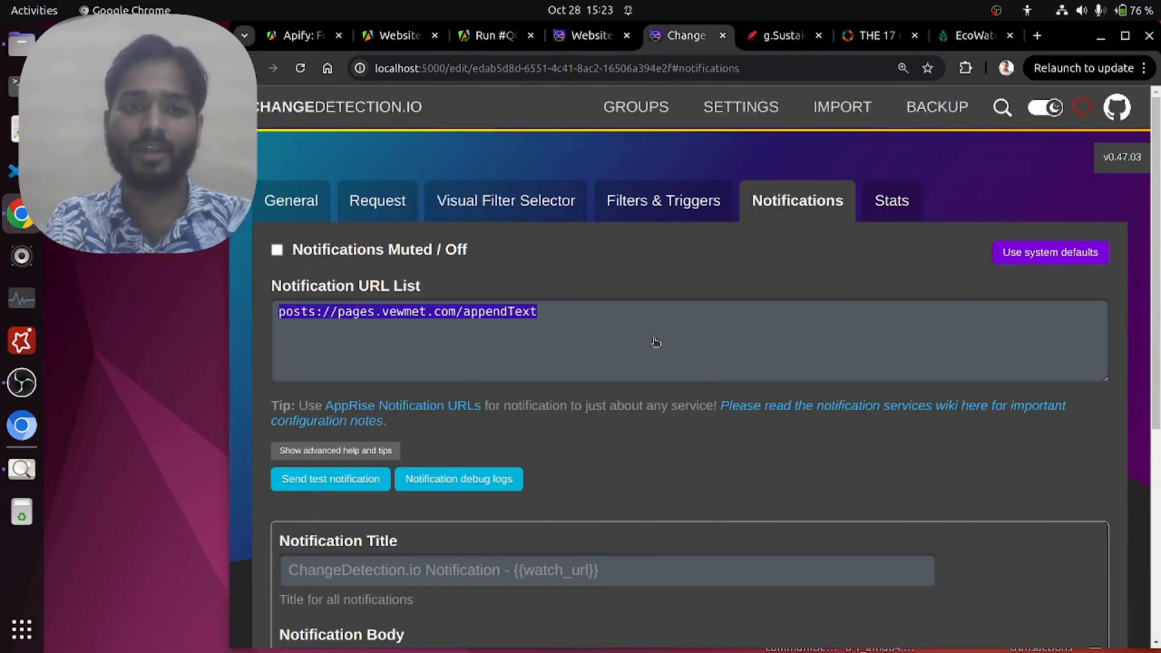
left_click(598, 312)
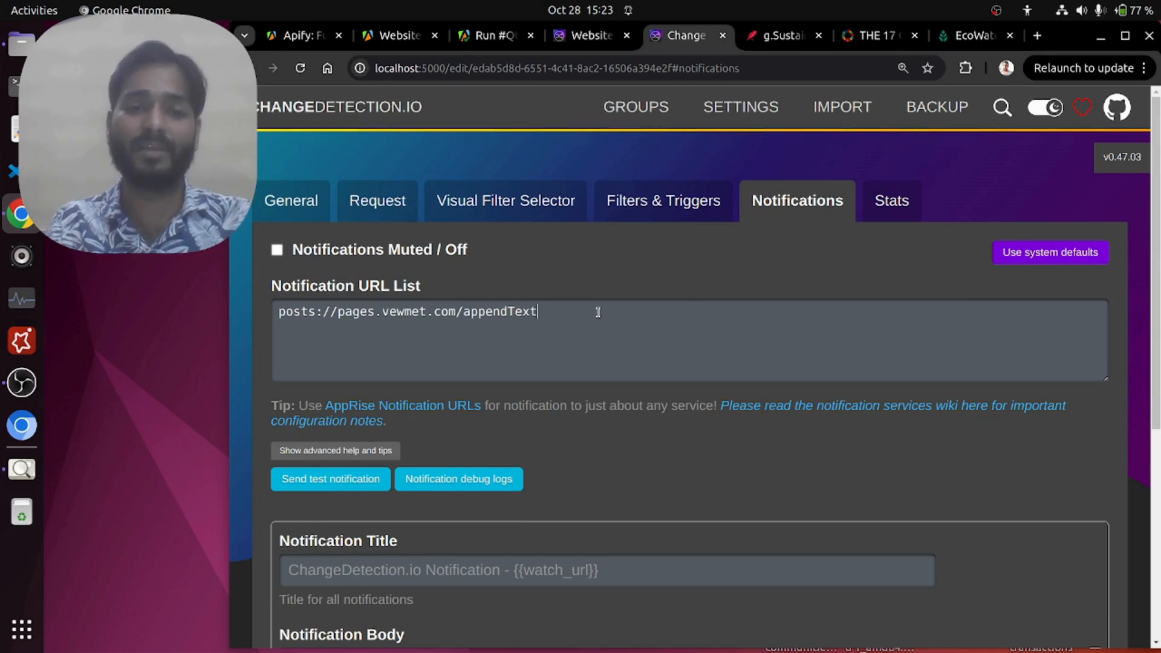
Step: Examine the url and changes placeholders in the notification body of the EcoWatch watch
scroll(597, 312, "down", 5)
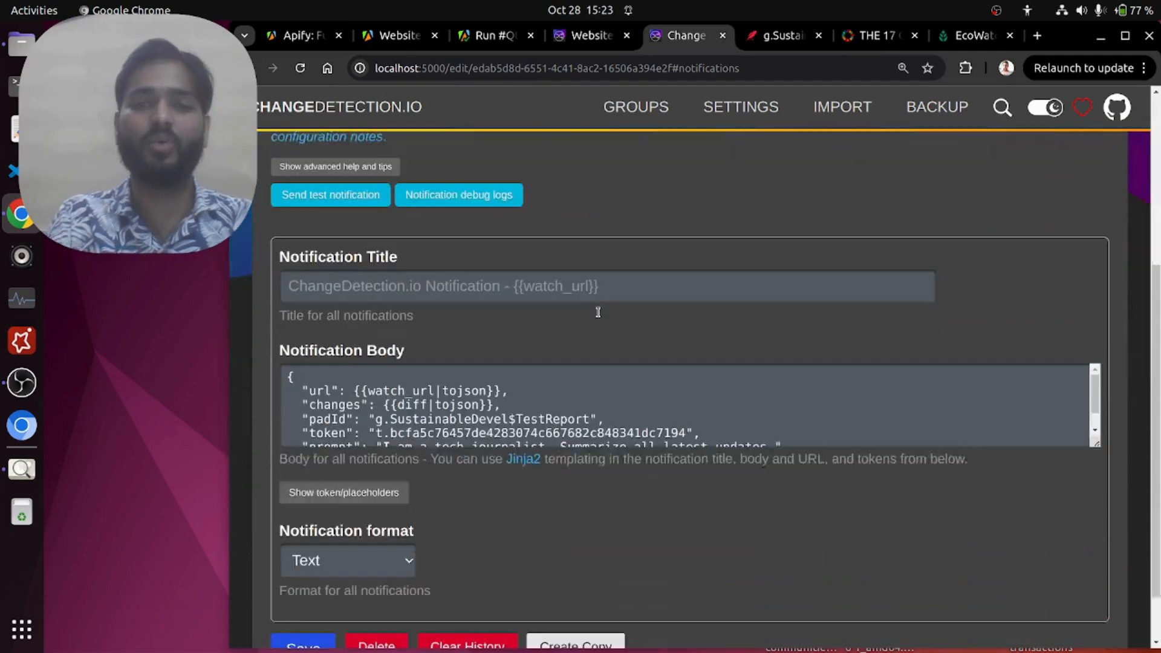
scroll(657, 329, "down", 1)
scroll(658, 330, "up", 2)
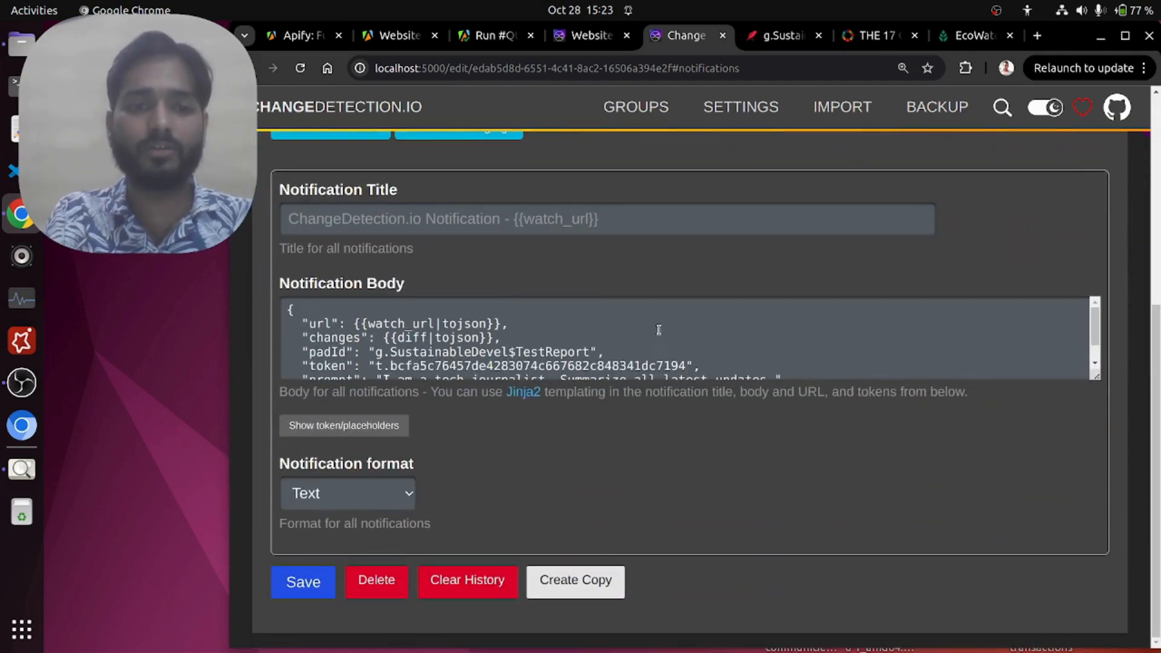
left_click_drag(352, 323, 521, 325)
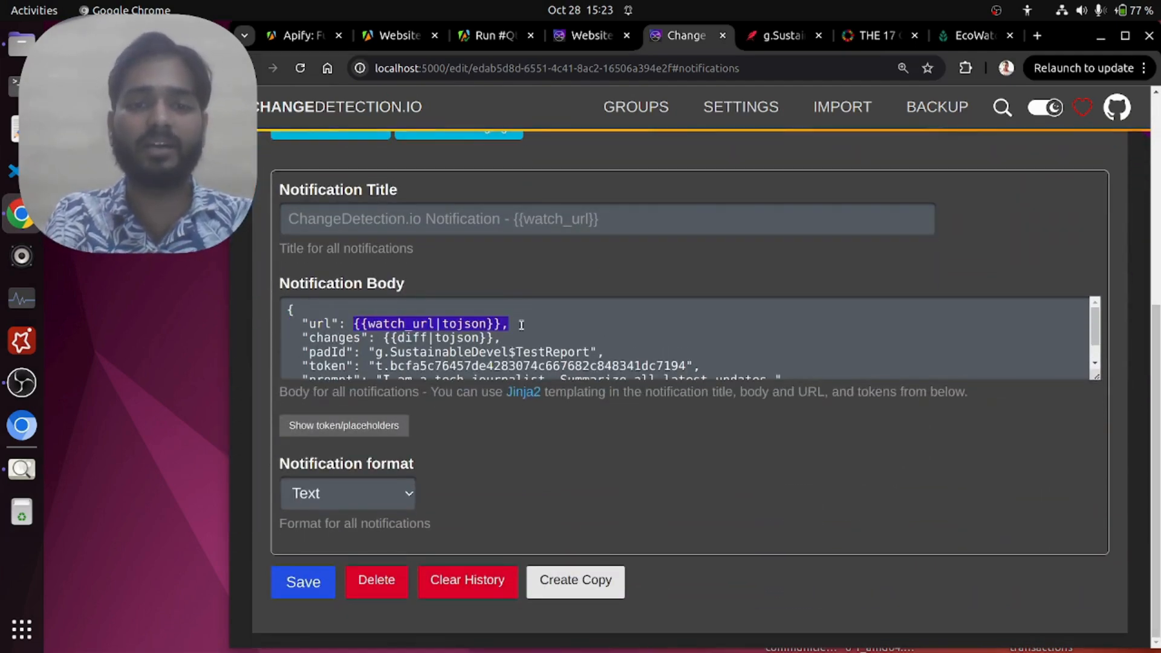
left_click(521, 325)
scroll(521, 325, "down", 1)
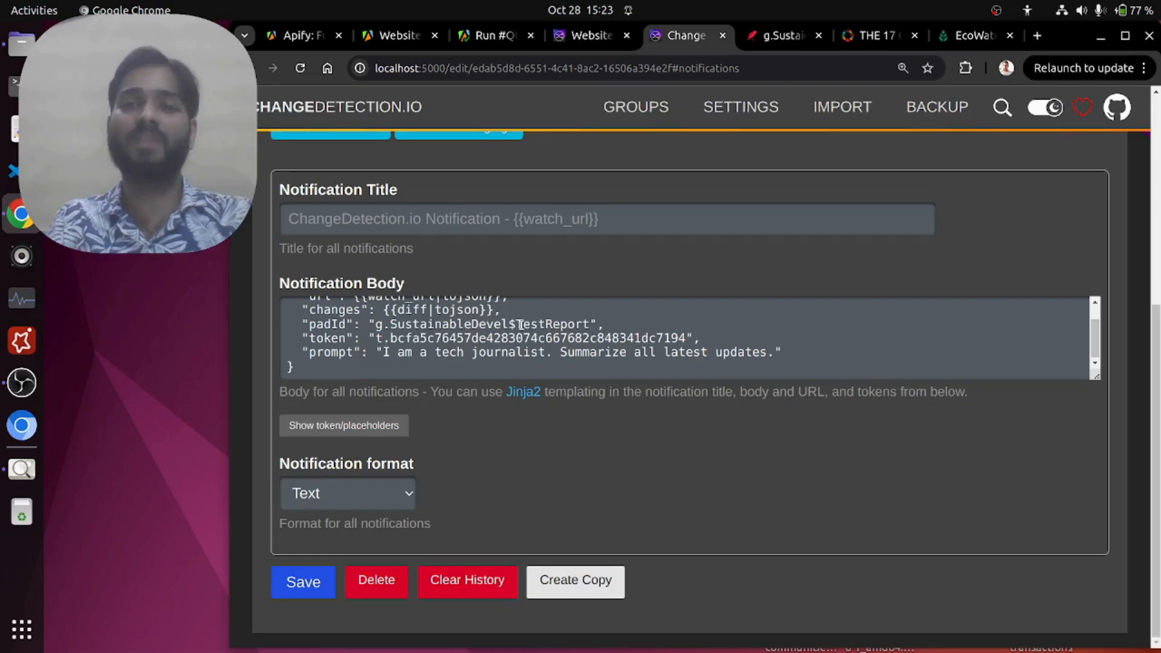
left_click_drag(376, 310, 499, 310)
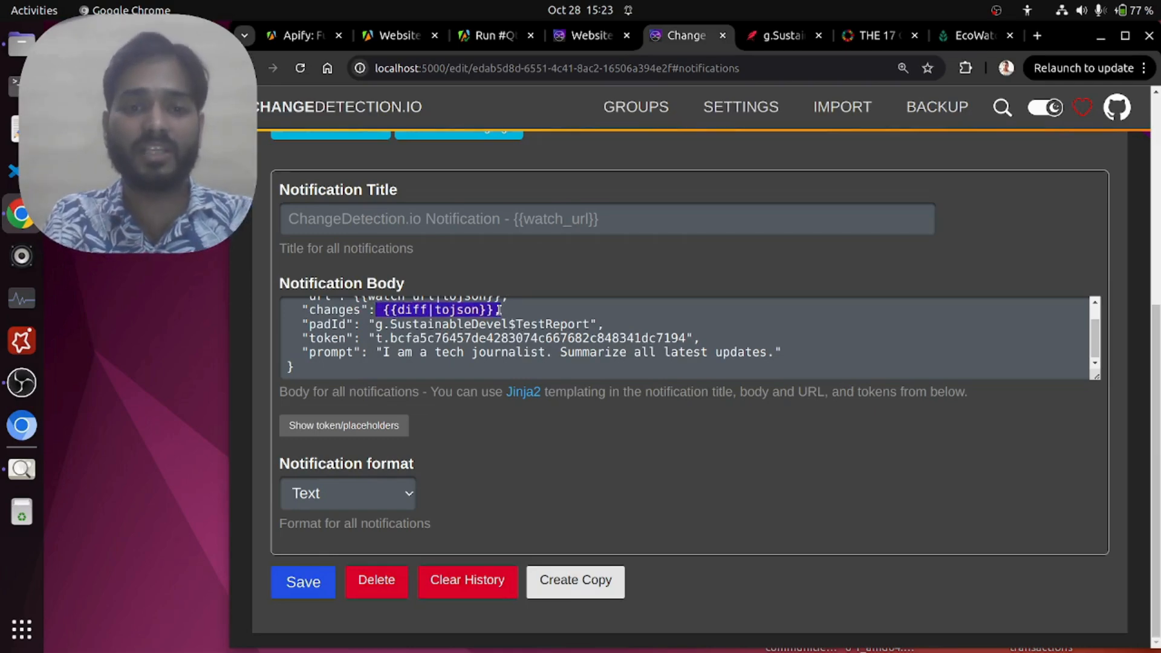
left_click(499, 310)
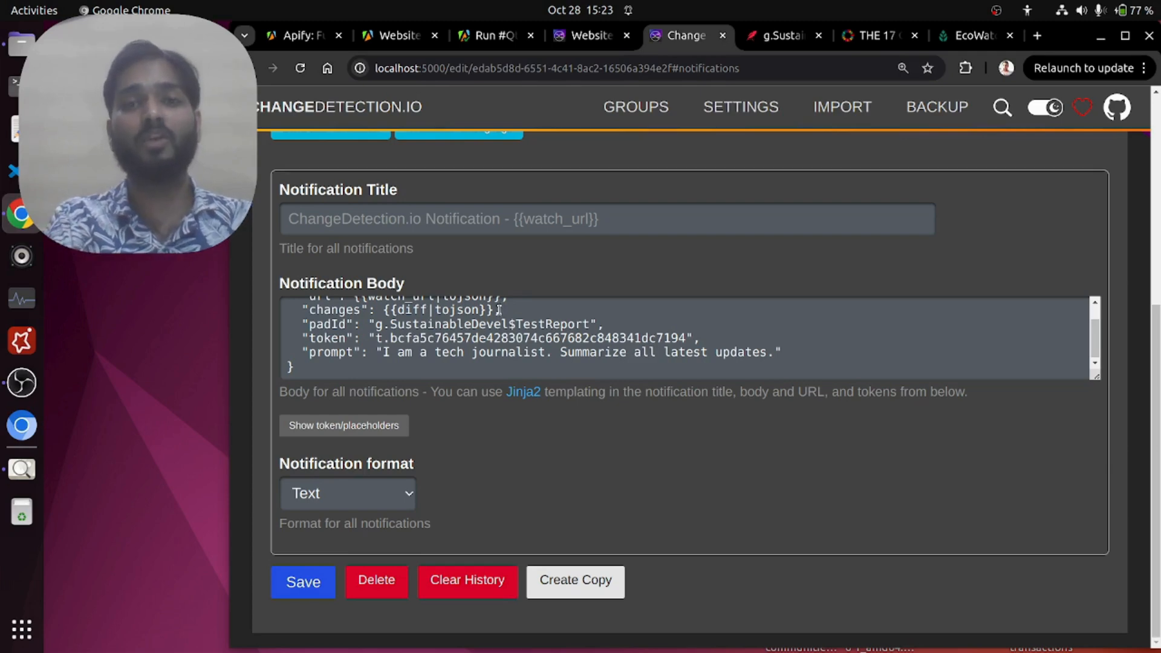
Step: Examine the padId, token and prompt fields in the notification body and how they accompany the changes placeholder
left_click_drag(366, 324, 618, 321)
left_click(617, 321)
left_click_drag(378, 346, 746, 349)
left_click(746, 349)
left_click_drag(382, 352, 776, 352)
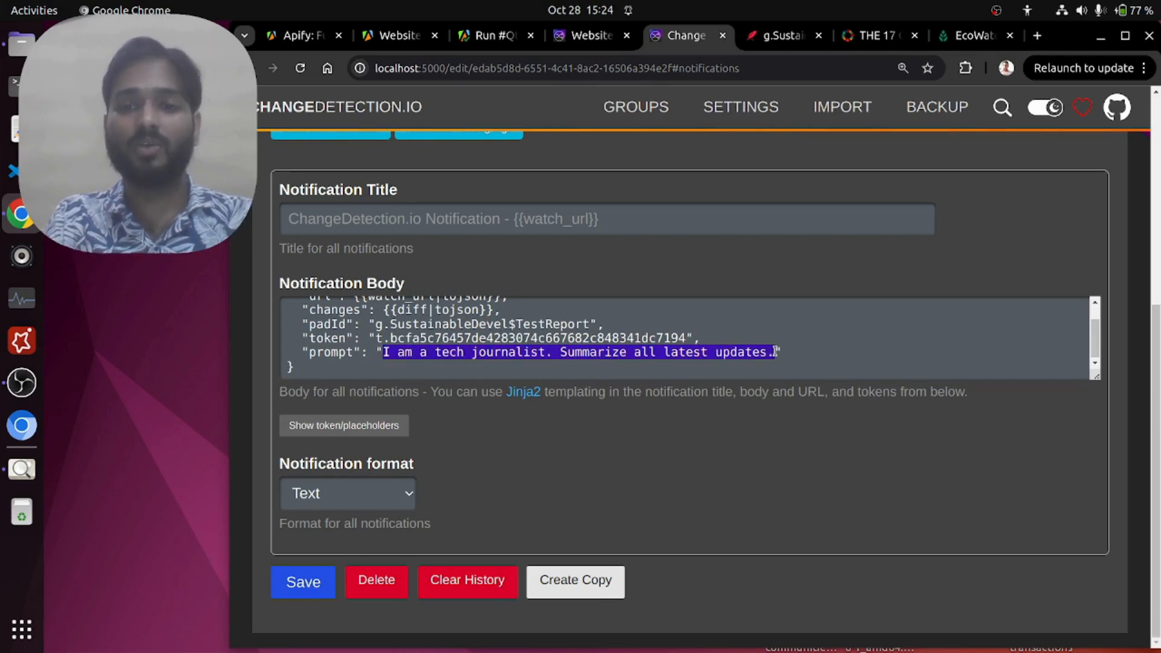
left_click(775, 352)
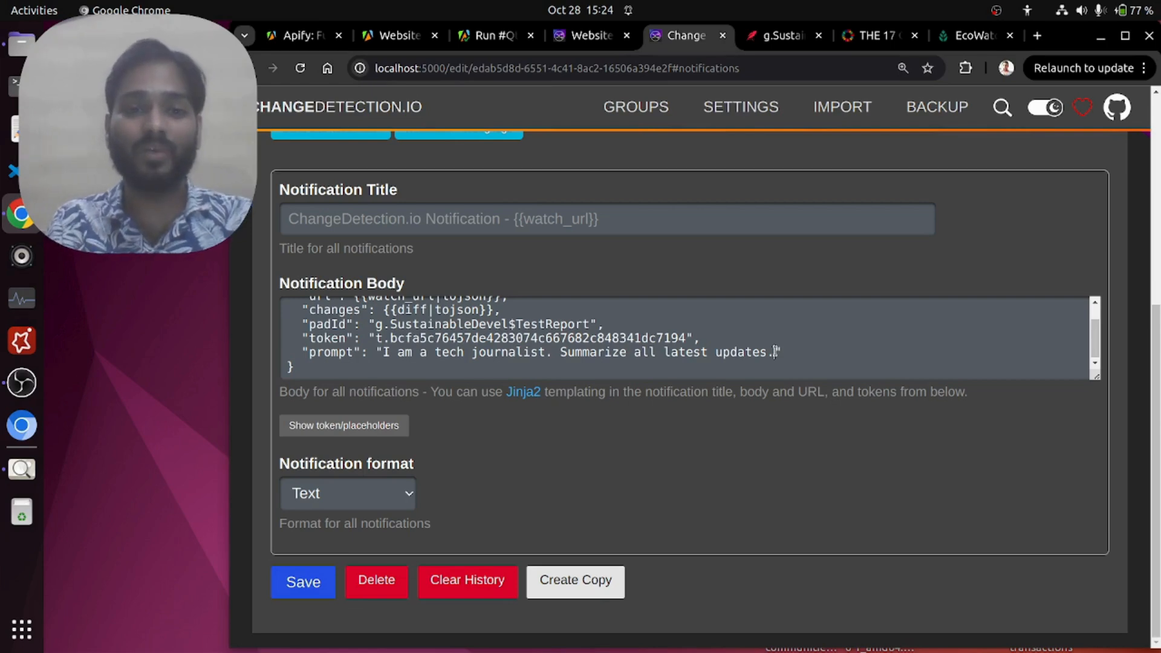
left_click_drag(782, 352, 300, 354)
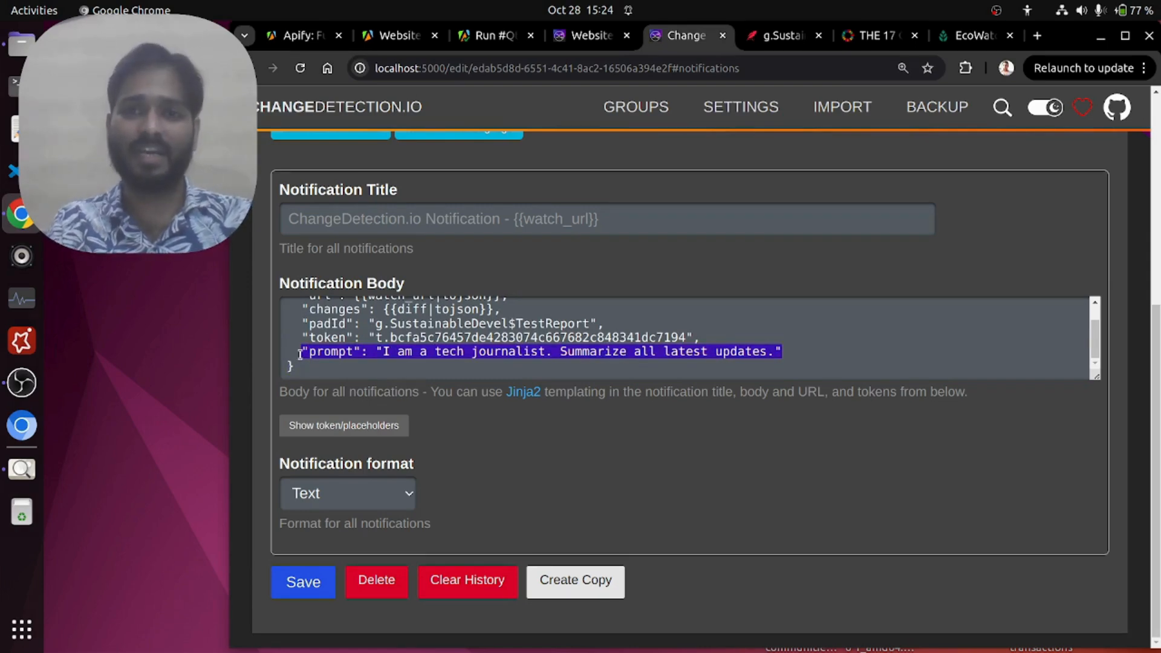
scroll(411, 327, "up", 1)
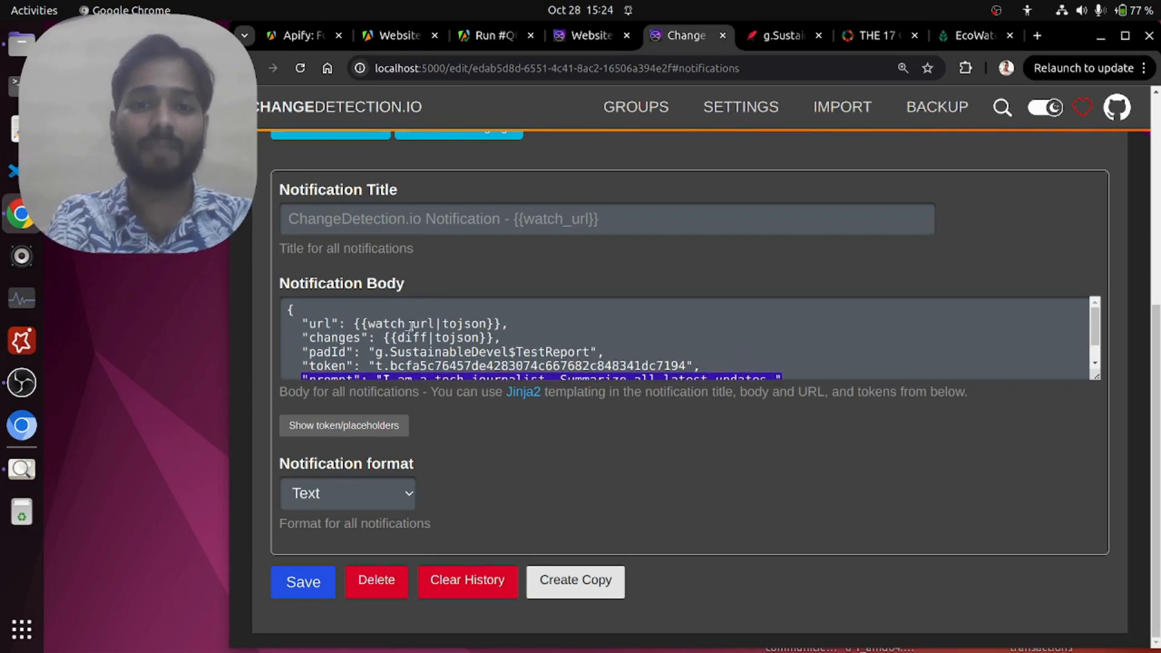
scroll(564, 335, "down", 1)
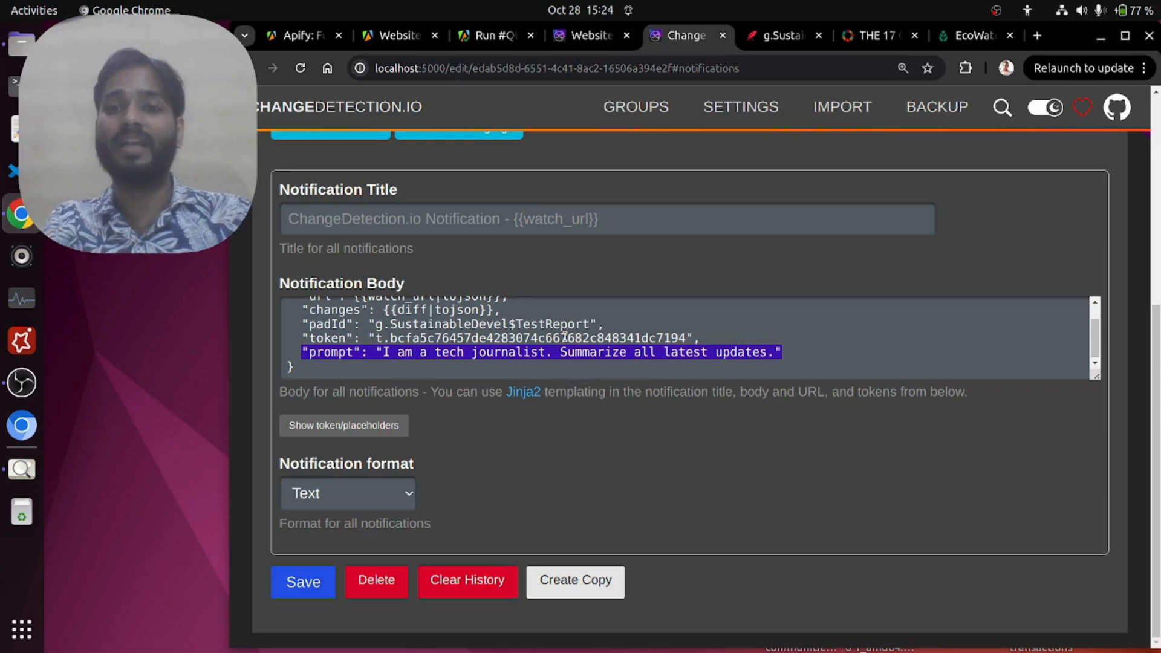
left_click_drag(303, 310, 518, 339)
left_click(518, 338)
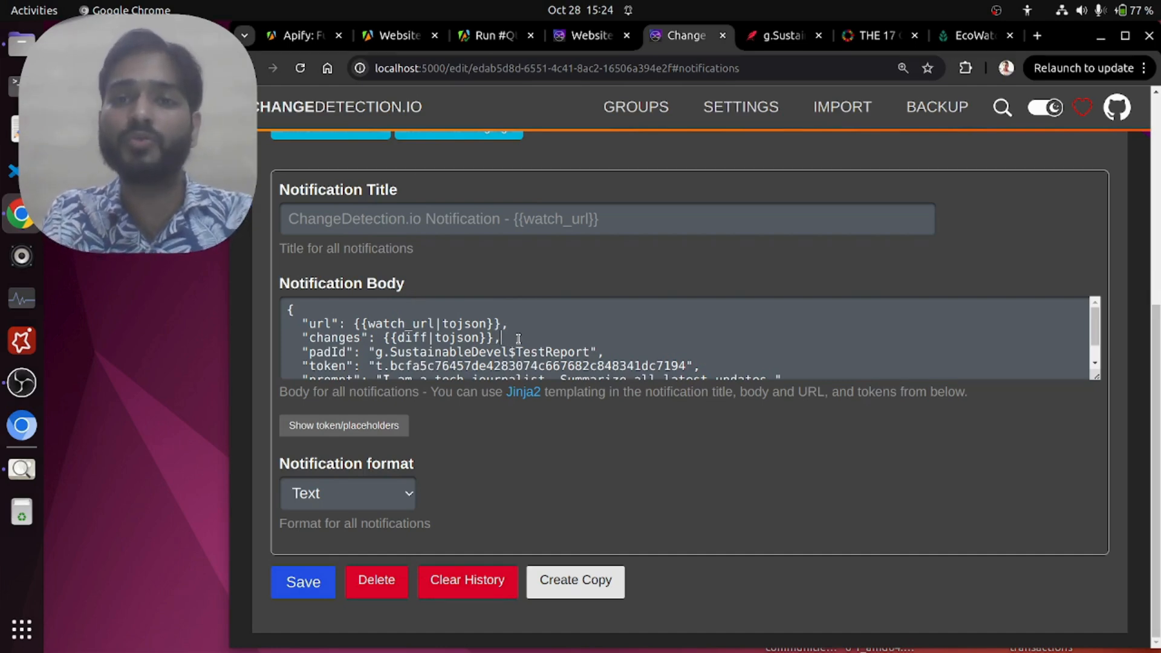
scroll(518, 338, "down", 1)
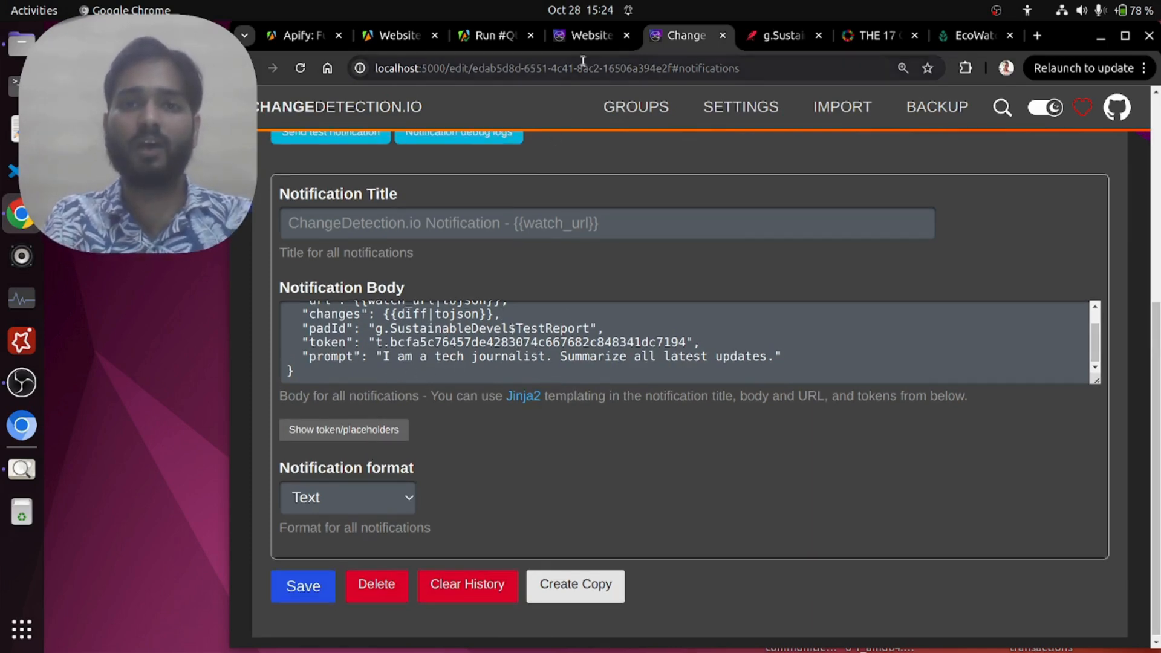
Step: View the changedetection.io product page, close it, and review the notification URL and body of the EcoWatch watch again
left_click(588, 36)
scroll(566, 317, "down", 3)
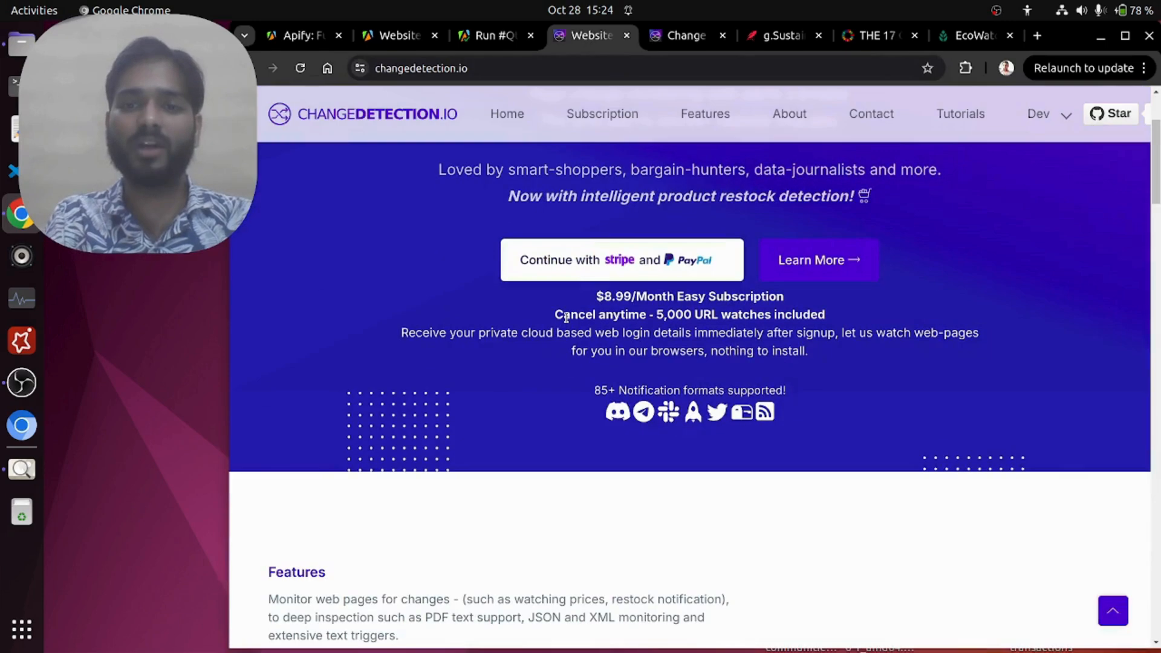
left_click(627, 36)
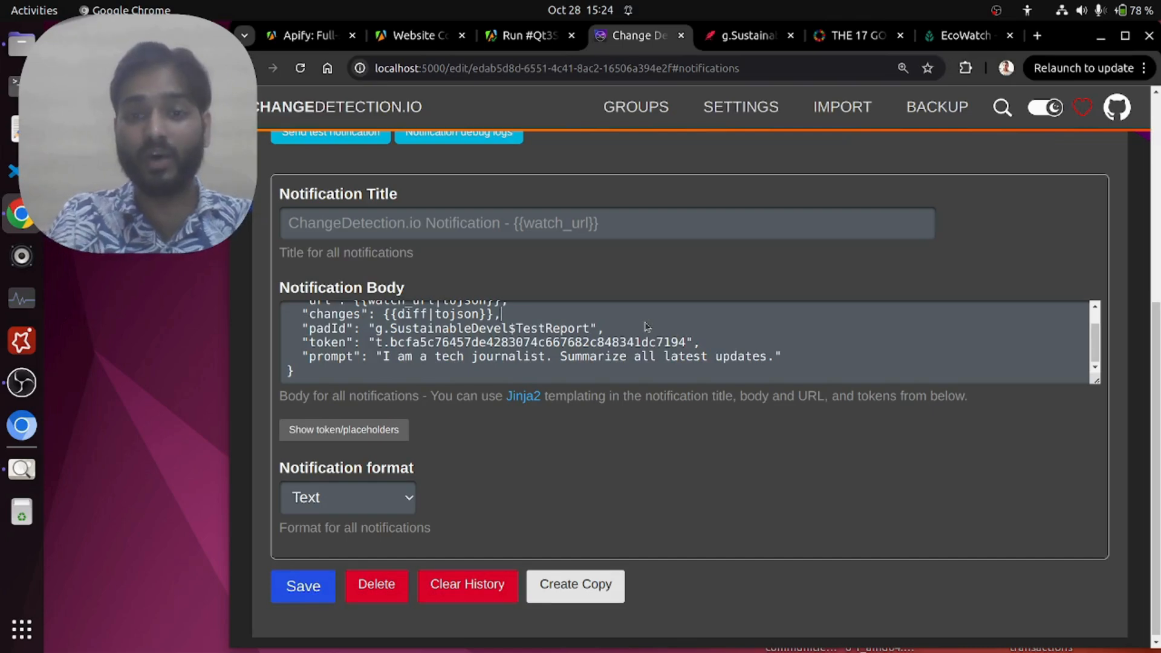
scroll(646, 327, "up", 1)
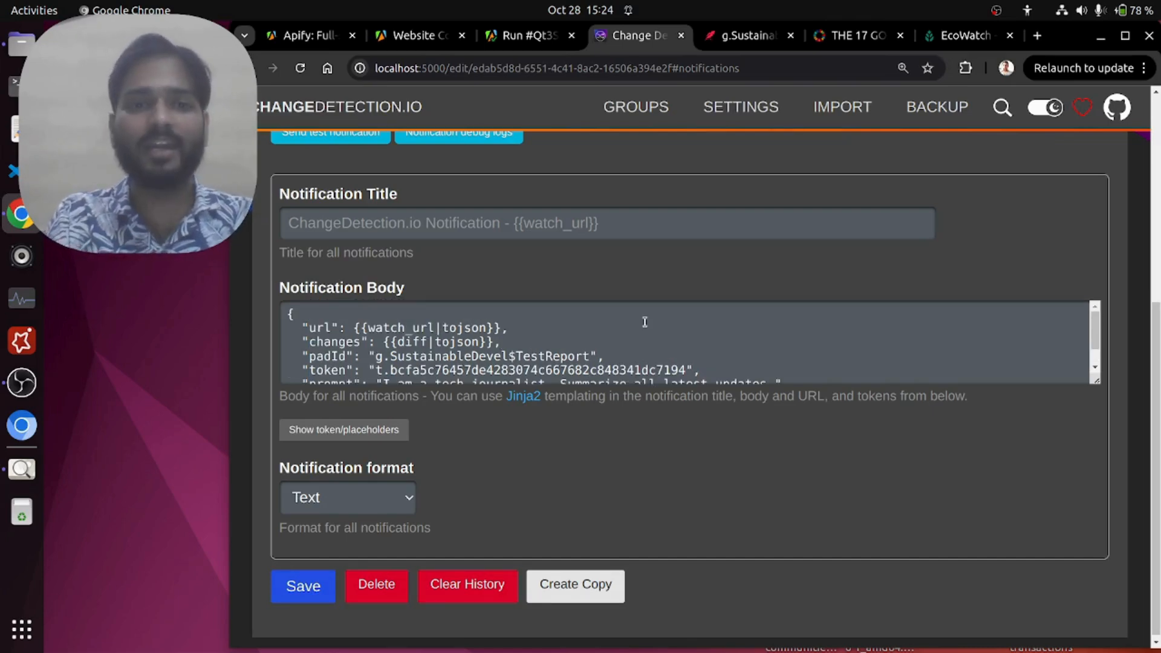
scroll(666, 284, "up", 5)
scroll(592, 318, "down", 2)
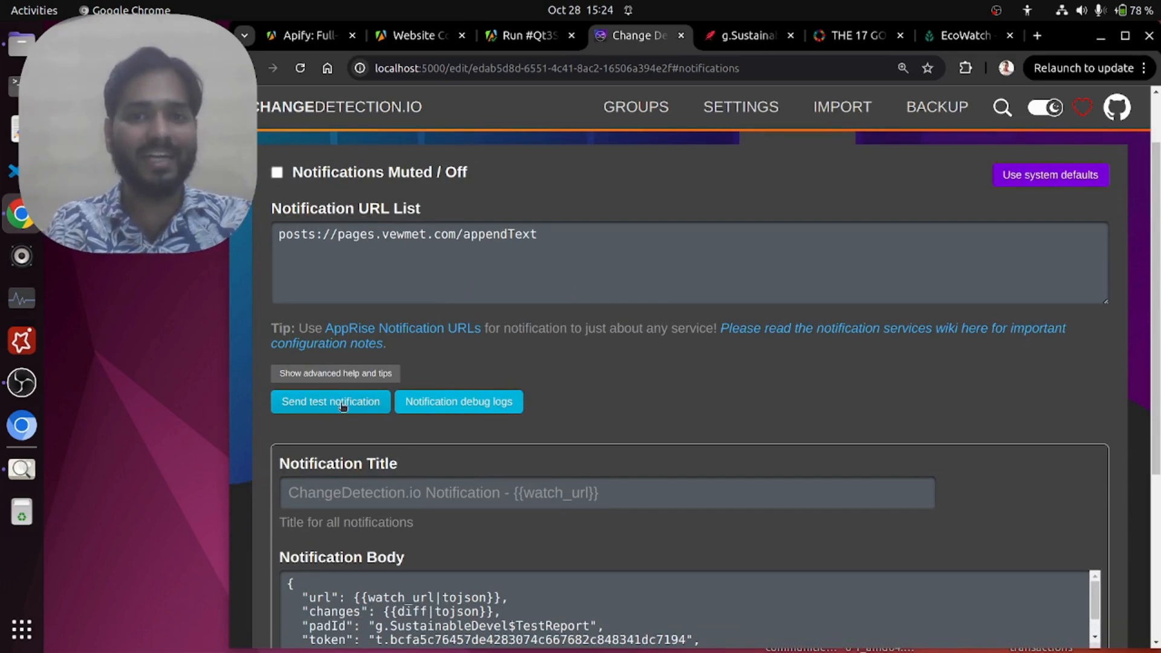
Step: Add a separator line of underscores followed by blank lines at the end of the FinalReport document
left_click(747, 38)
left_click_drag(851, 284, 844, 640)
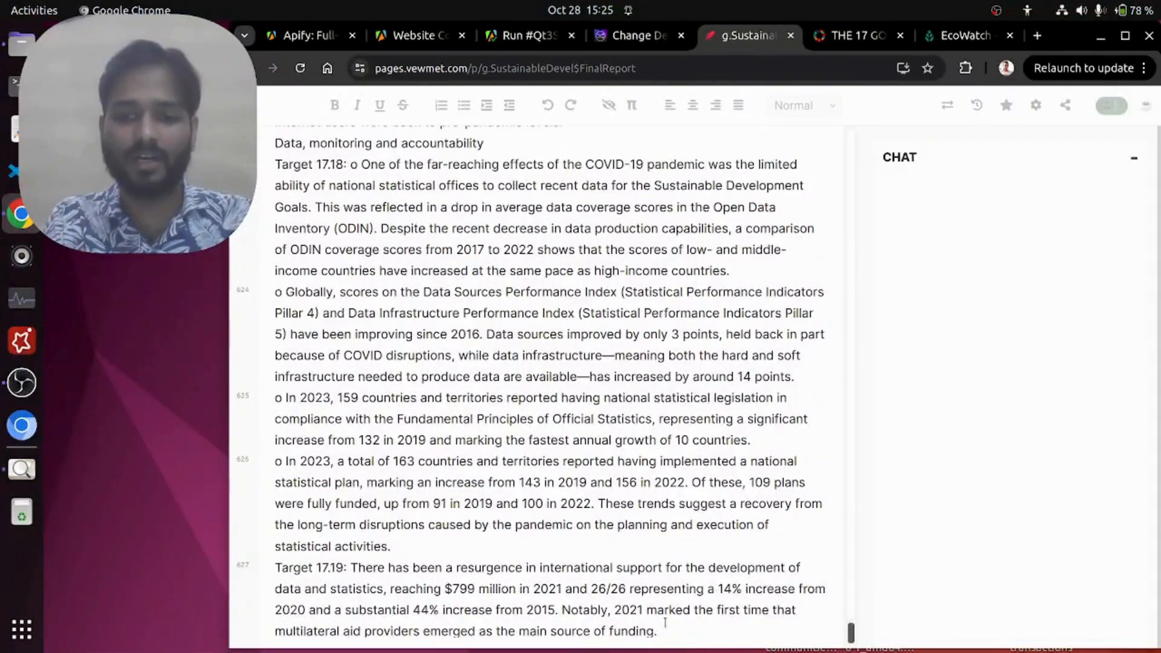
scroll(665, 623, "down", 3)
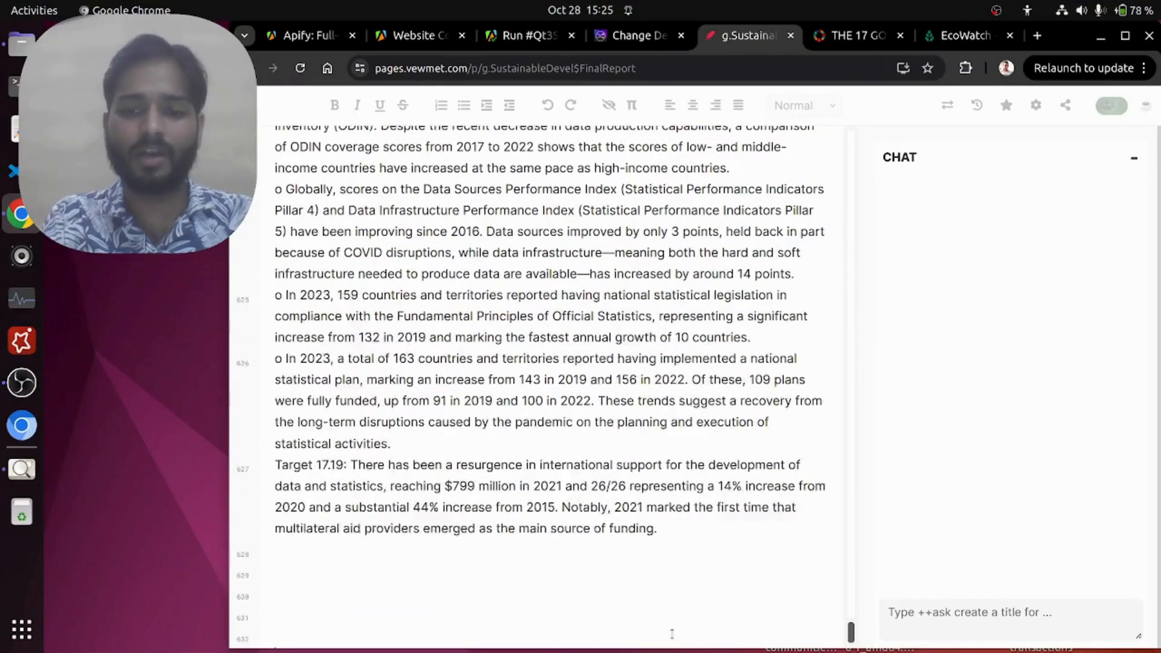
scroll(671, 634, "down", 1)
type("_________")
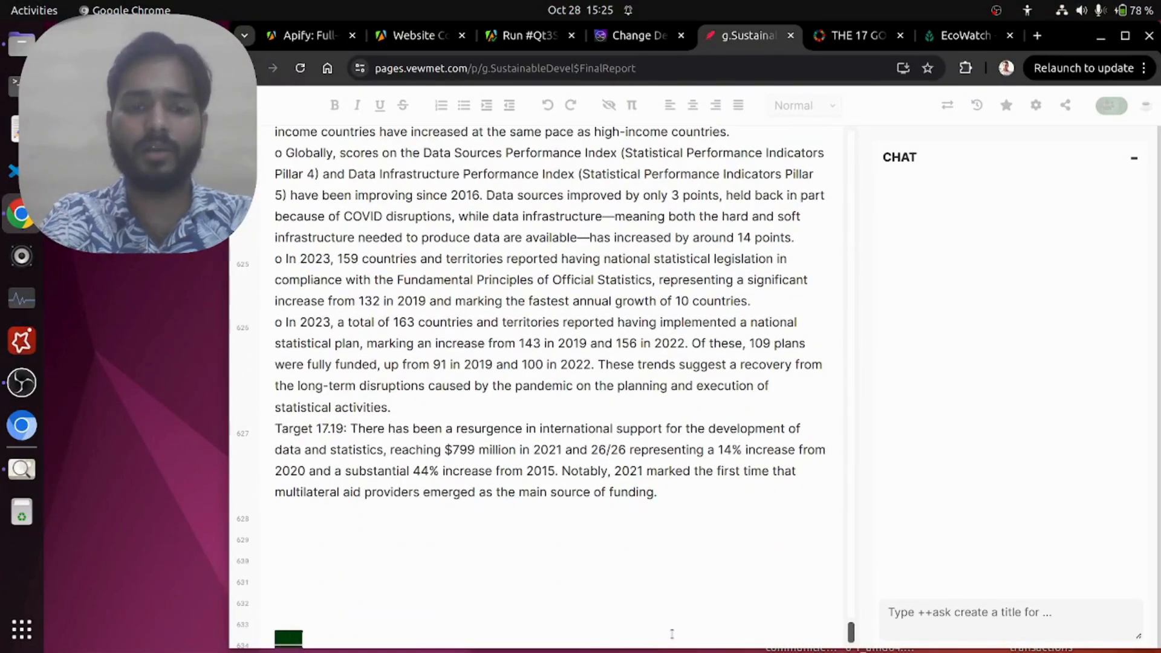
key("Return")
key("Return")
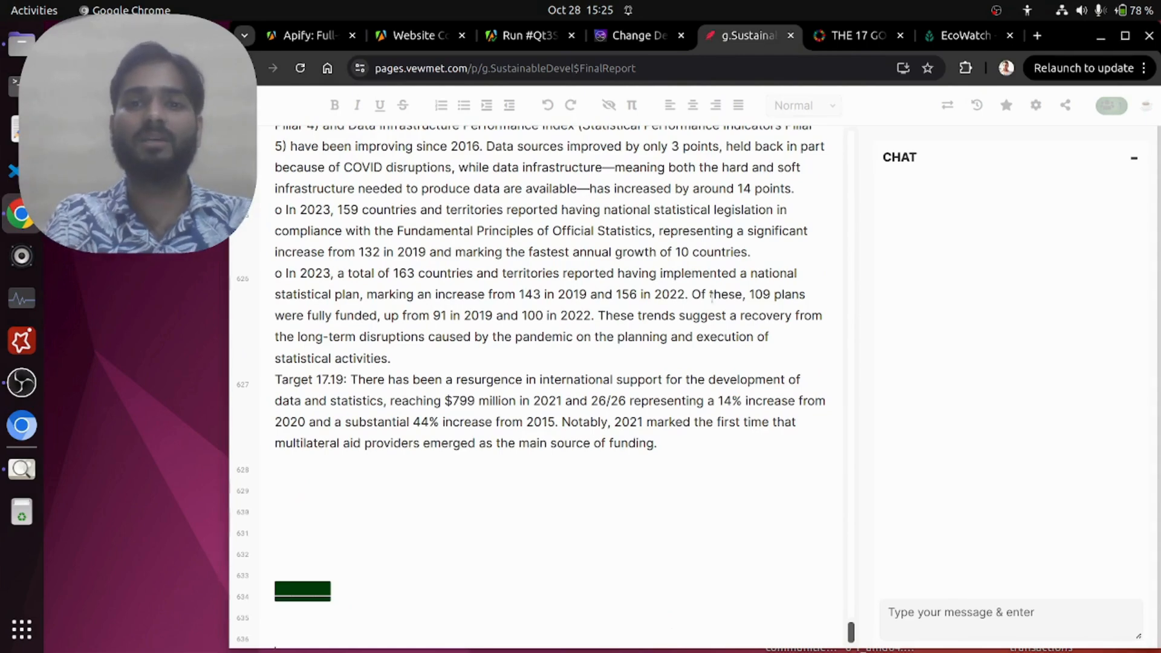
Step: Replace the prompt in the watch's notification body with "You should report the changes detected like a French tech journalist"
left_click(639, 35)
scroll(568, 364, "down", 4)
scroll(569, 364, "down", 2)
left_click_drag(384, 352, 769, 352)
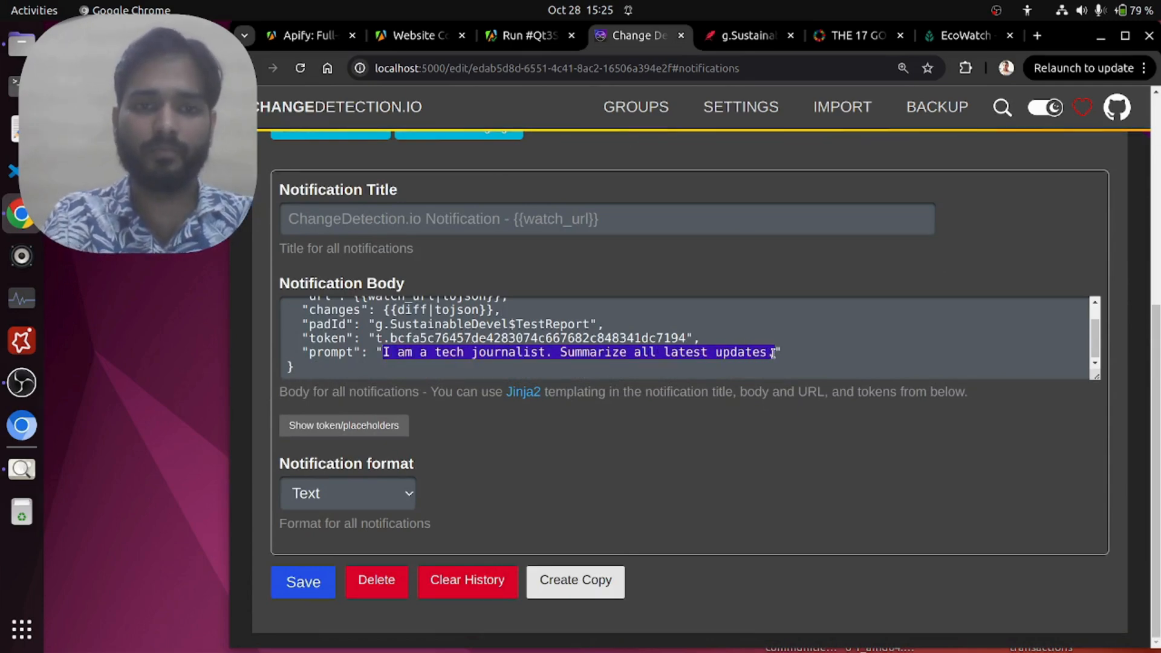
type("You ")
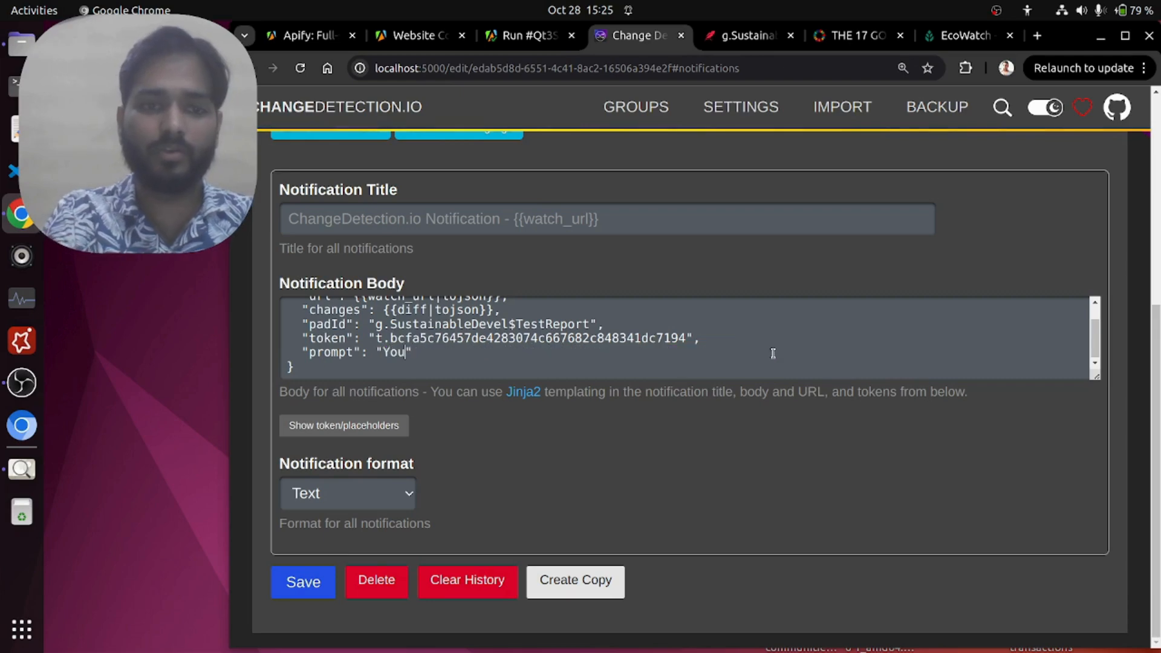
type("should speak")
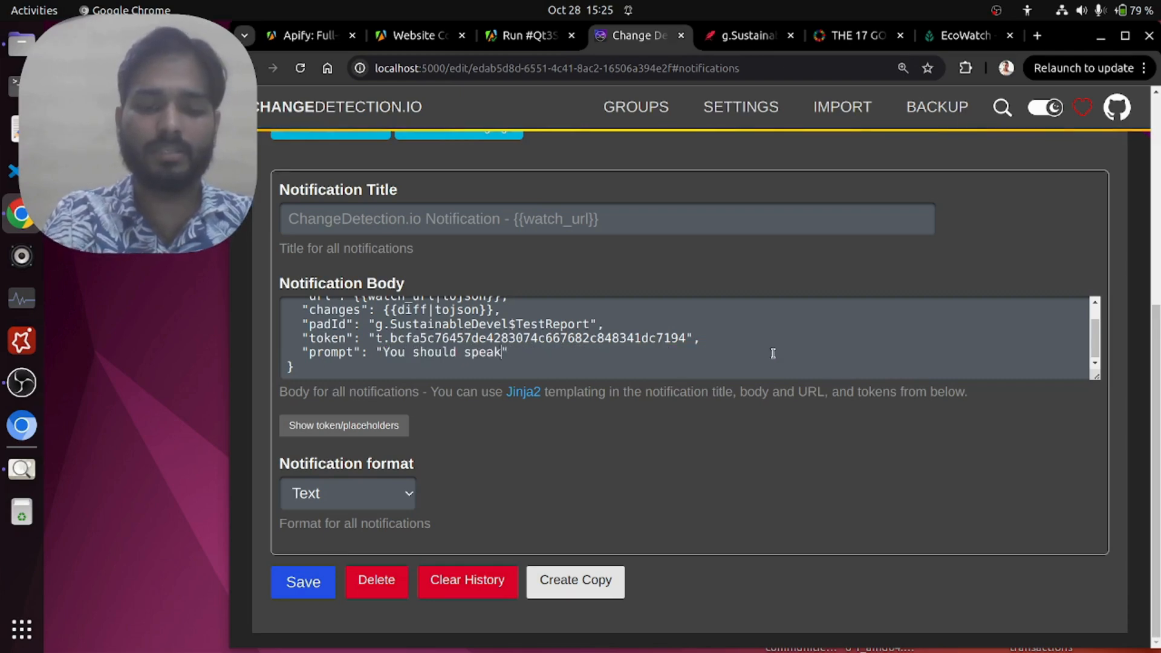
type(" li")
key("BackSpace")
key("BackSpace")
key("BackSpace")
key("BackSpace")
key("BackSpace")
key("BackSpace")
key("BackSpace")
key("BackSpace")
type("report t")
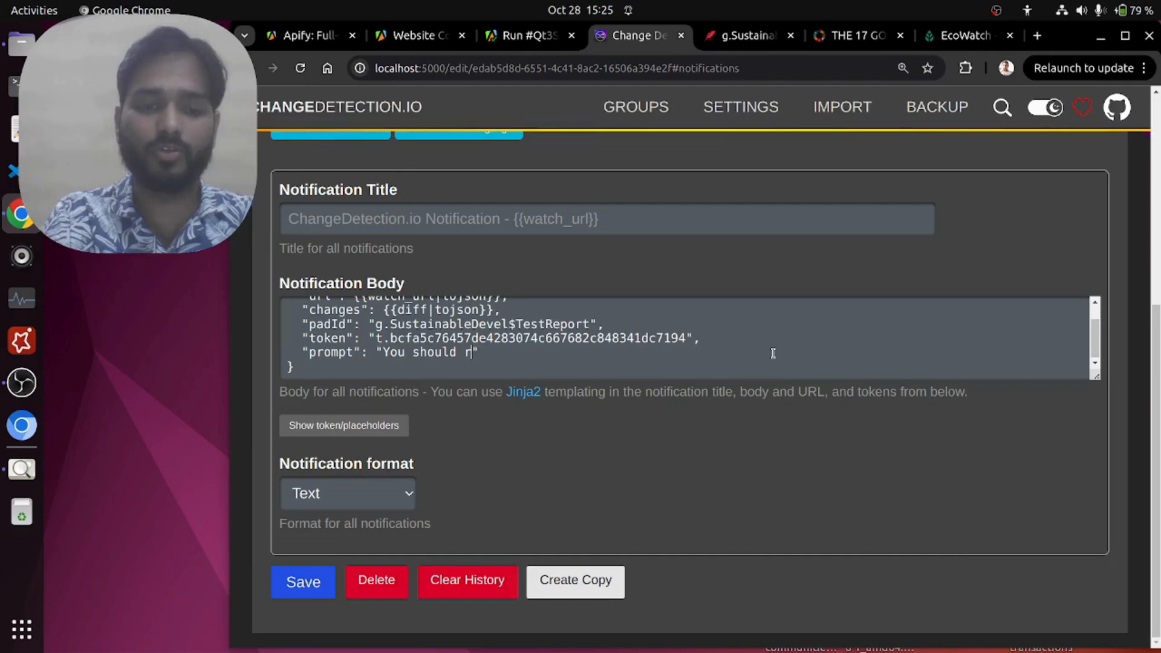
type("he changes de")
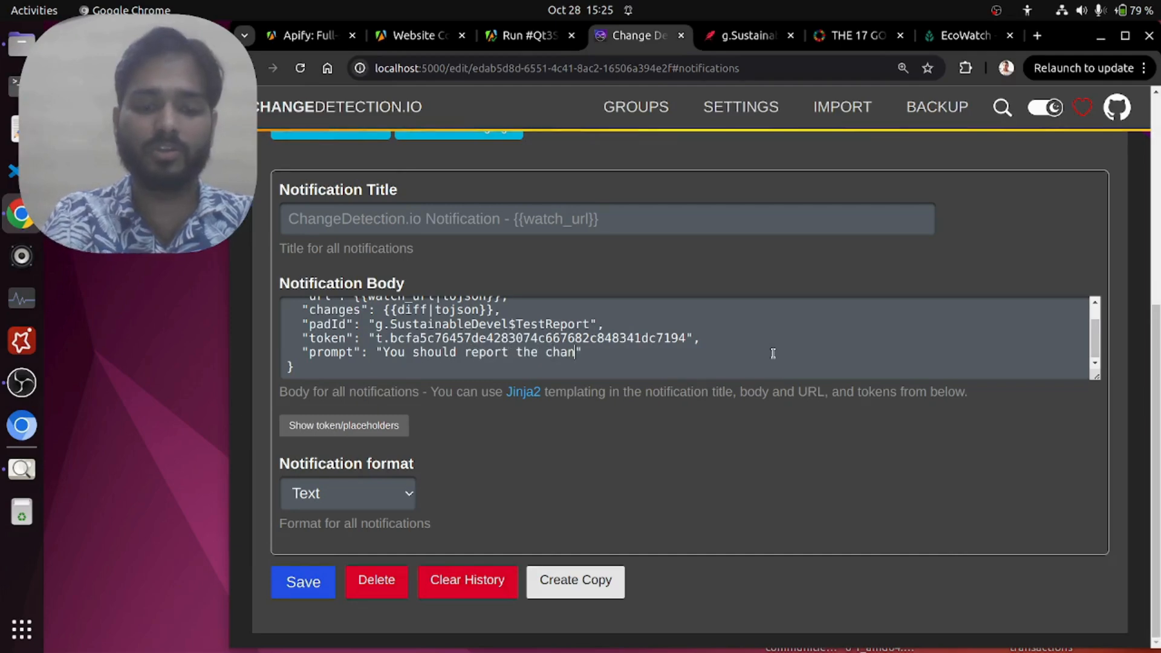
type("tected like a Fre")
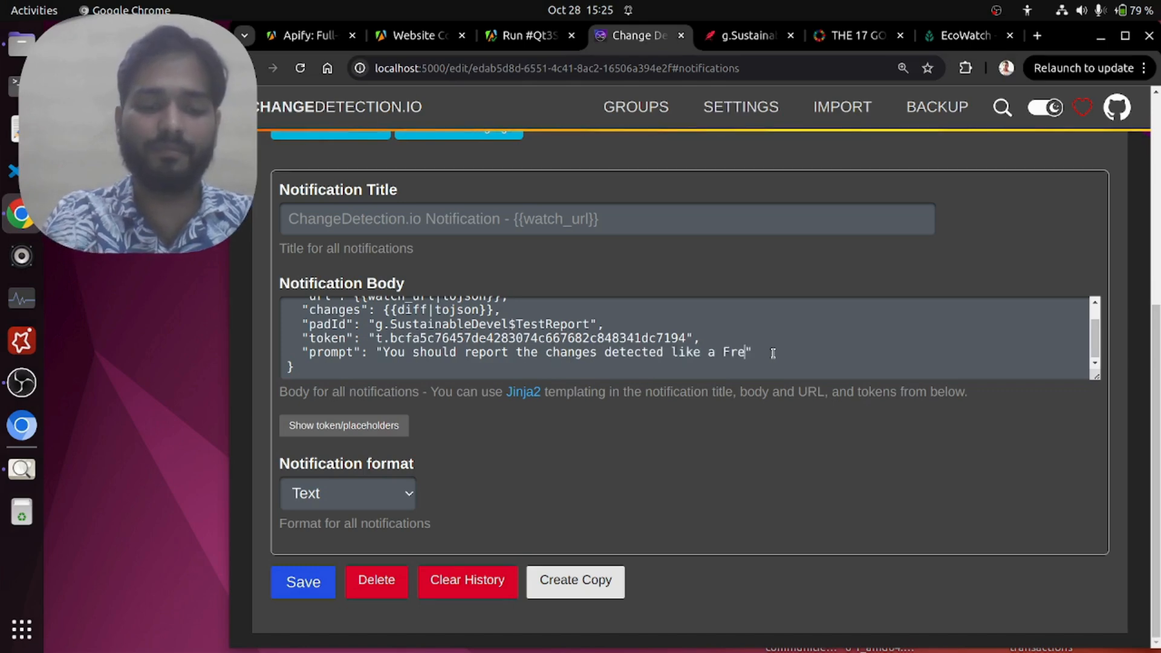
type("nch tech jou")
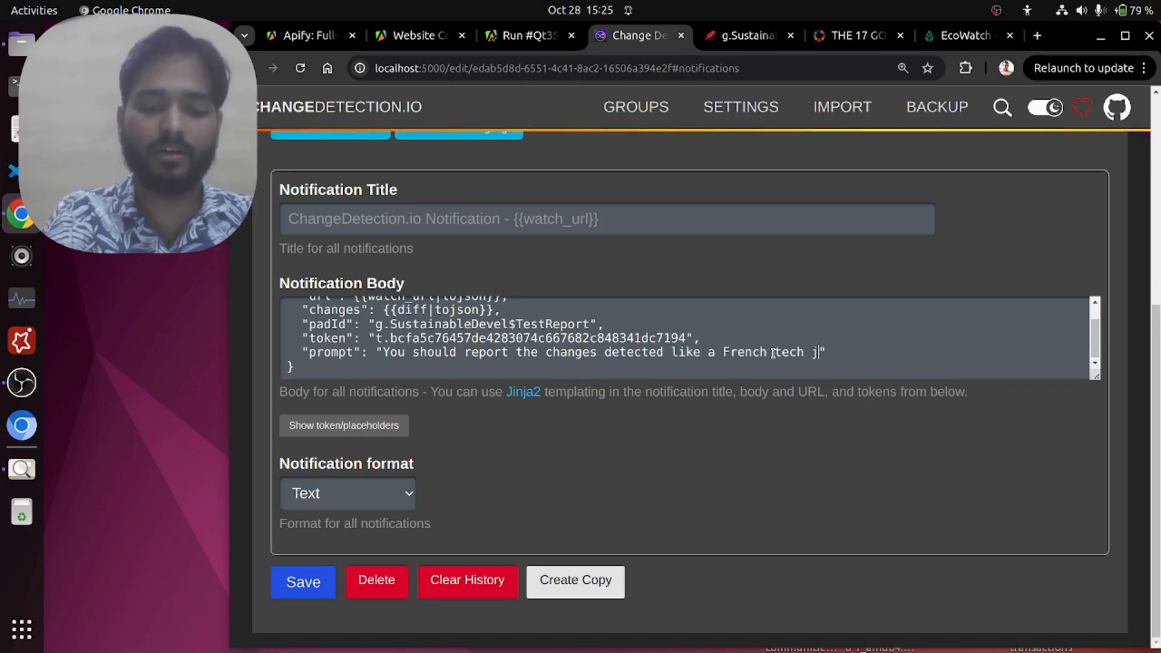
type("rnalist. Tell i")
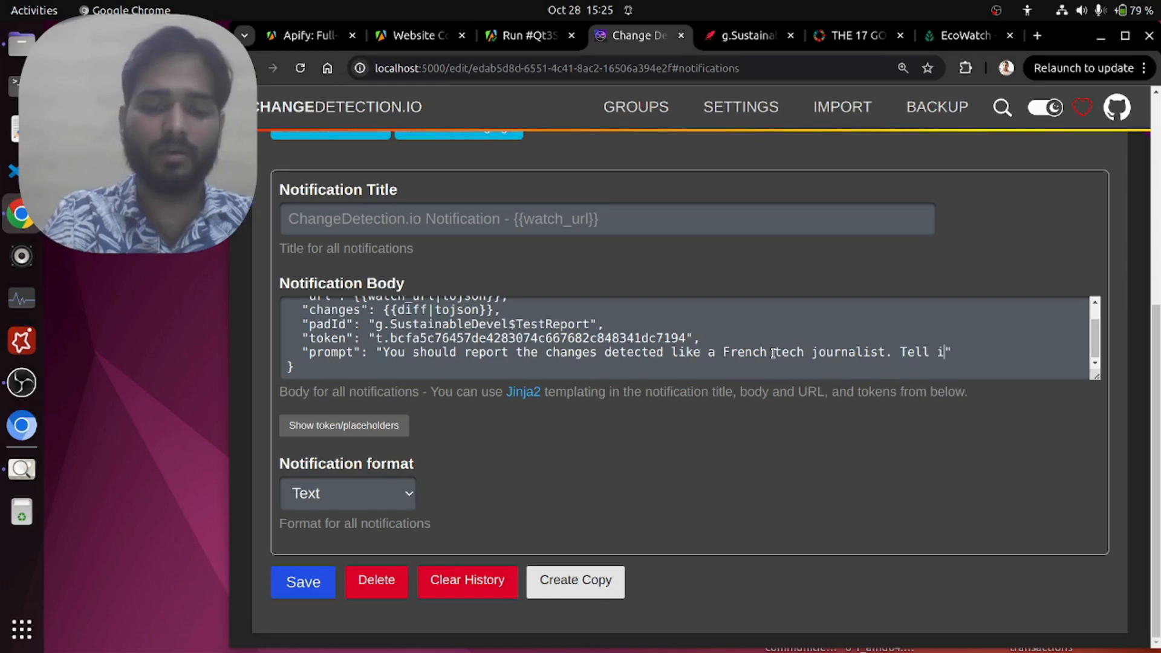
type("n bullet points in frenc")
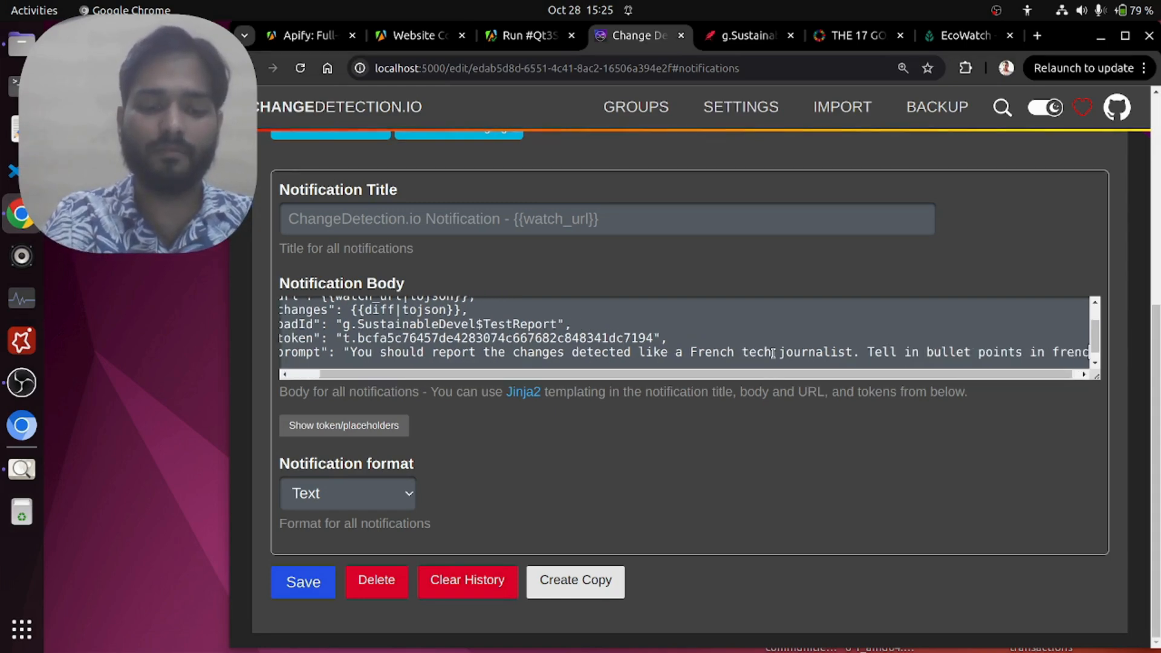
type("h langug")
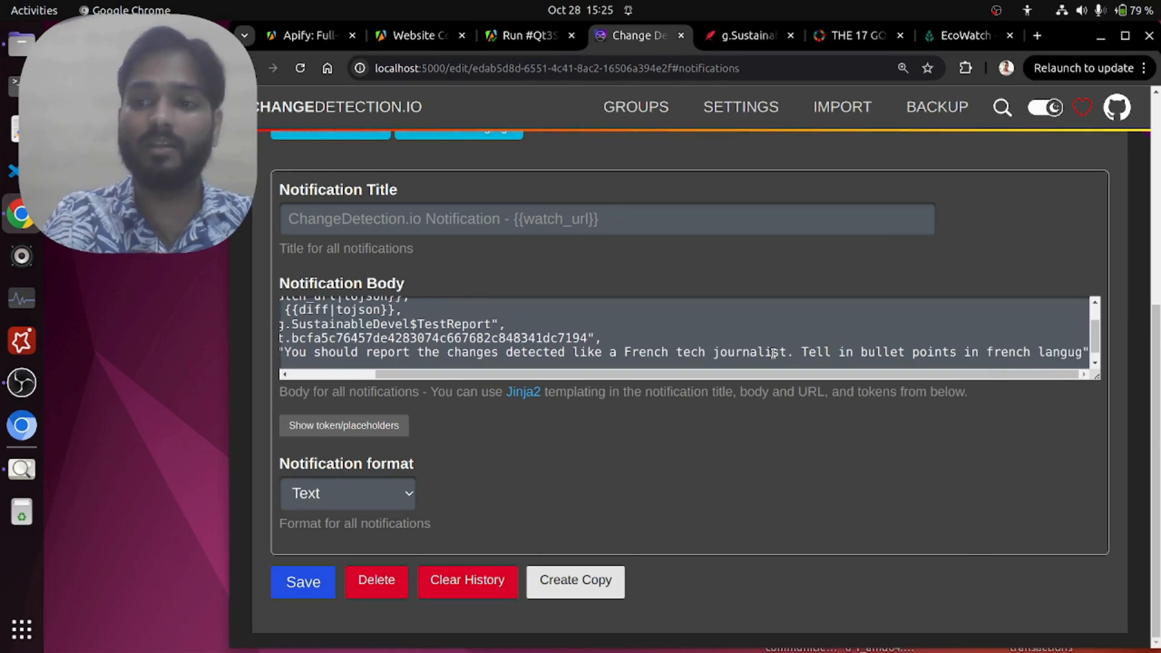
Step: Extend the notification body's prompt with the sentence ". Tell in bullet points in french language" before its closing quote
key("BackSpace")
type("uage")
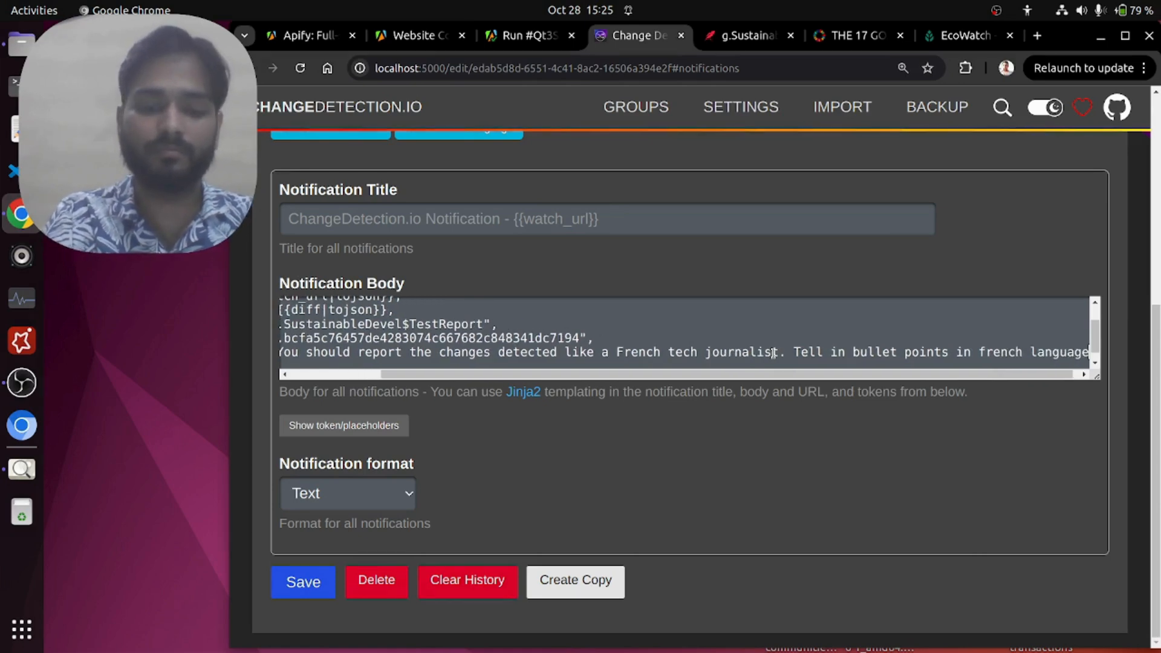
type("\"")
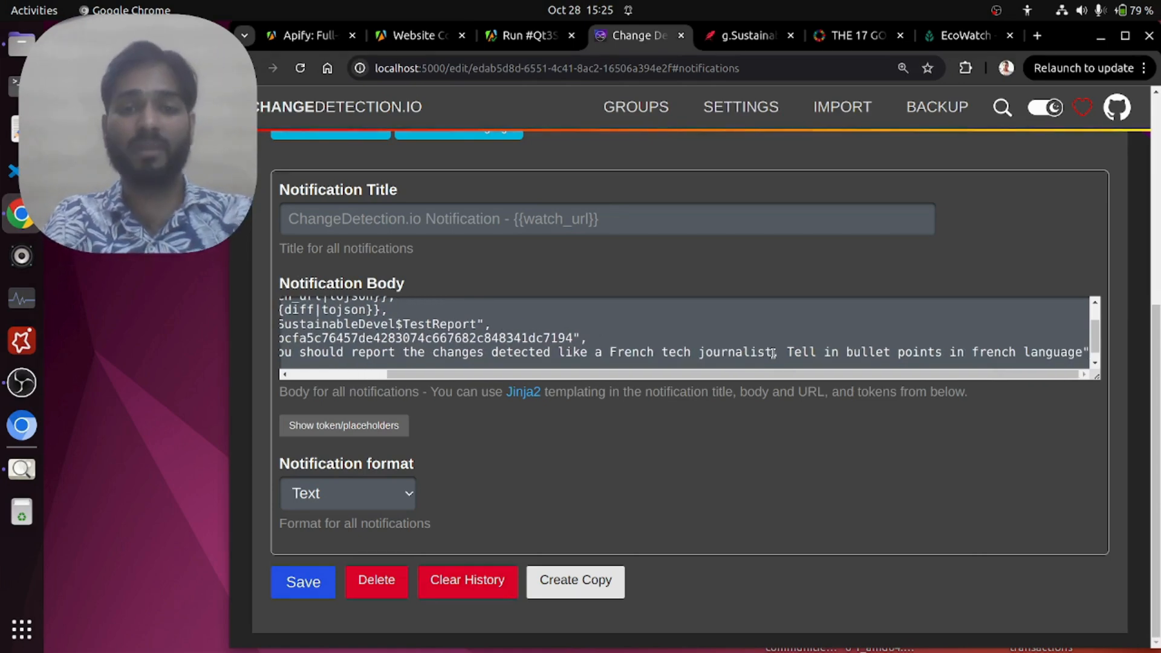
left_click(381, 589)
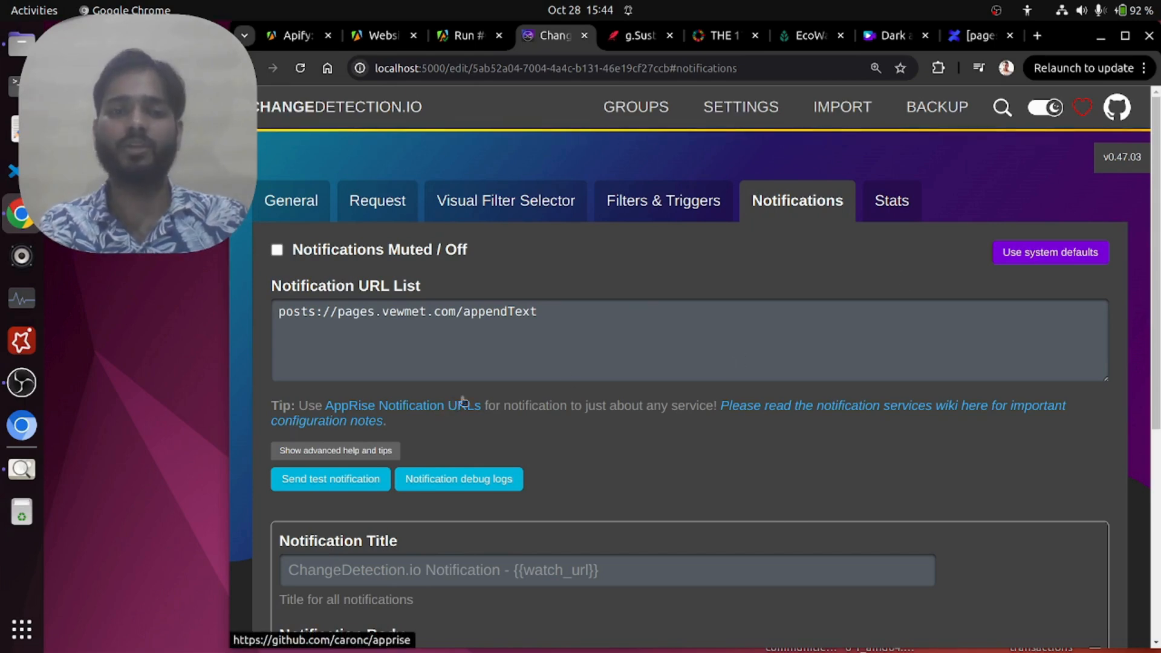
Step: Check the end of the FinalReport document, then send a test notification from the EcoWatch watch and dismiss the confirmation
left_click(634, 35)
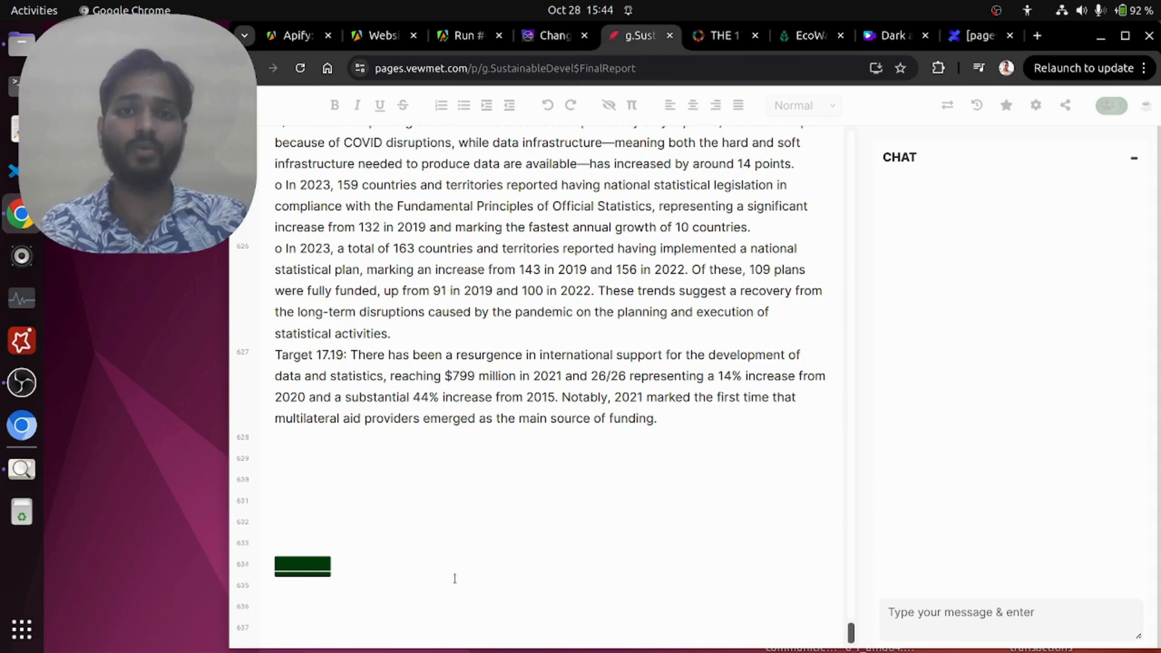
left_click(538, 37)
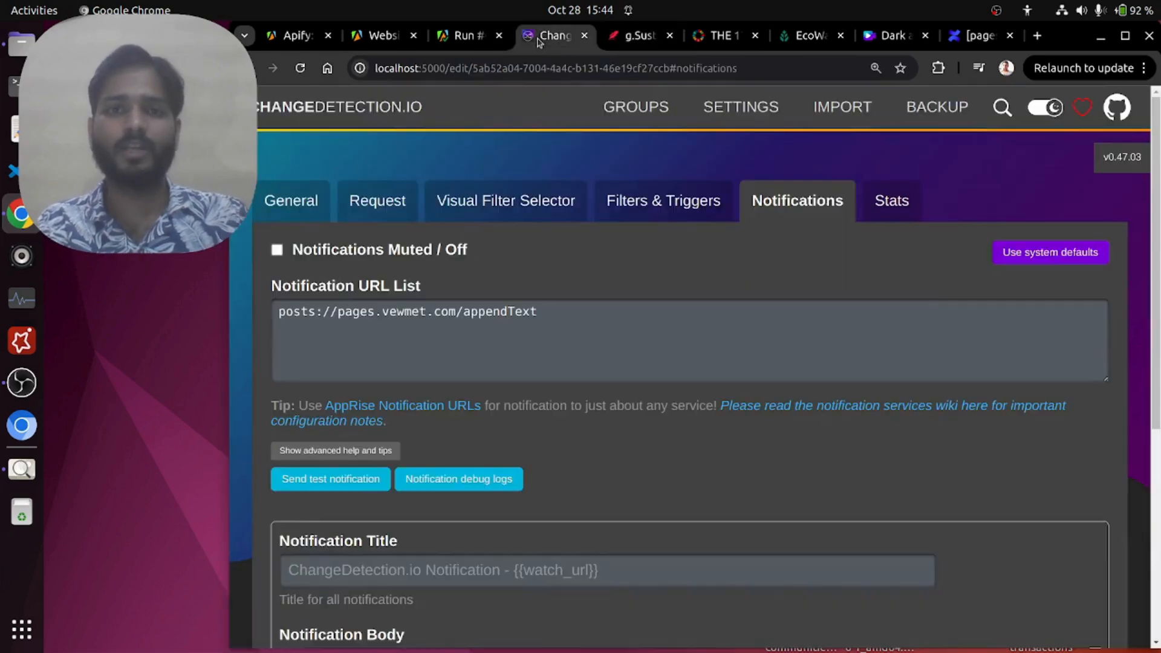
left_click(354, 487)
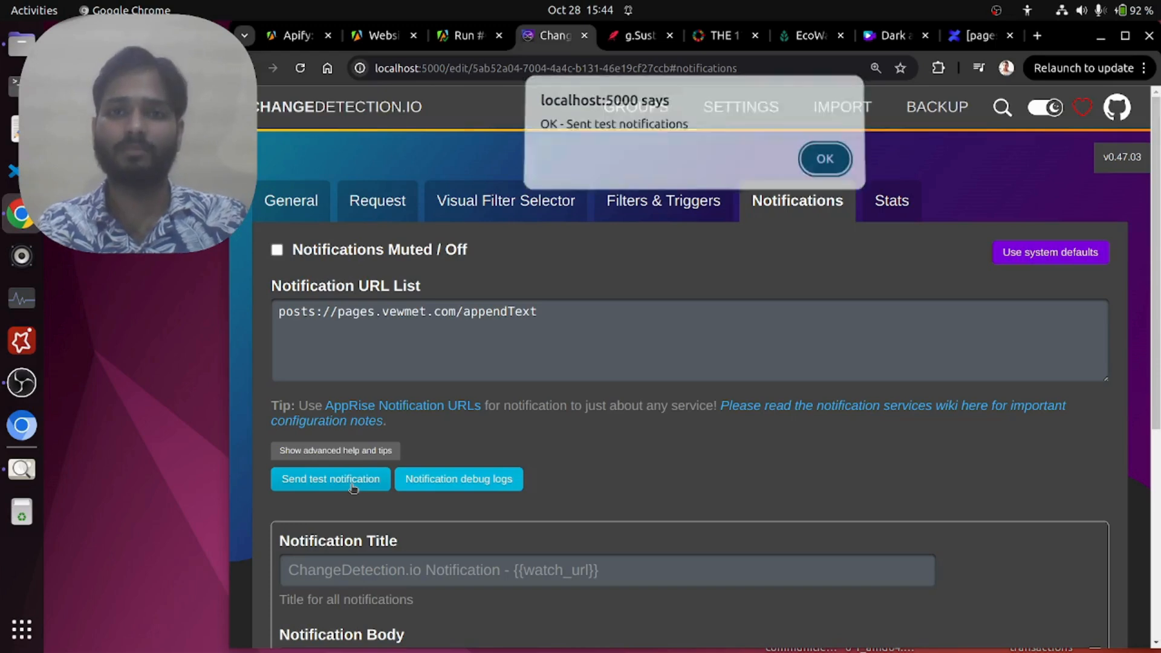
left_click(823, 167)
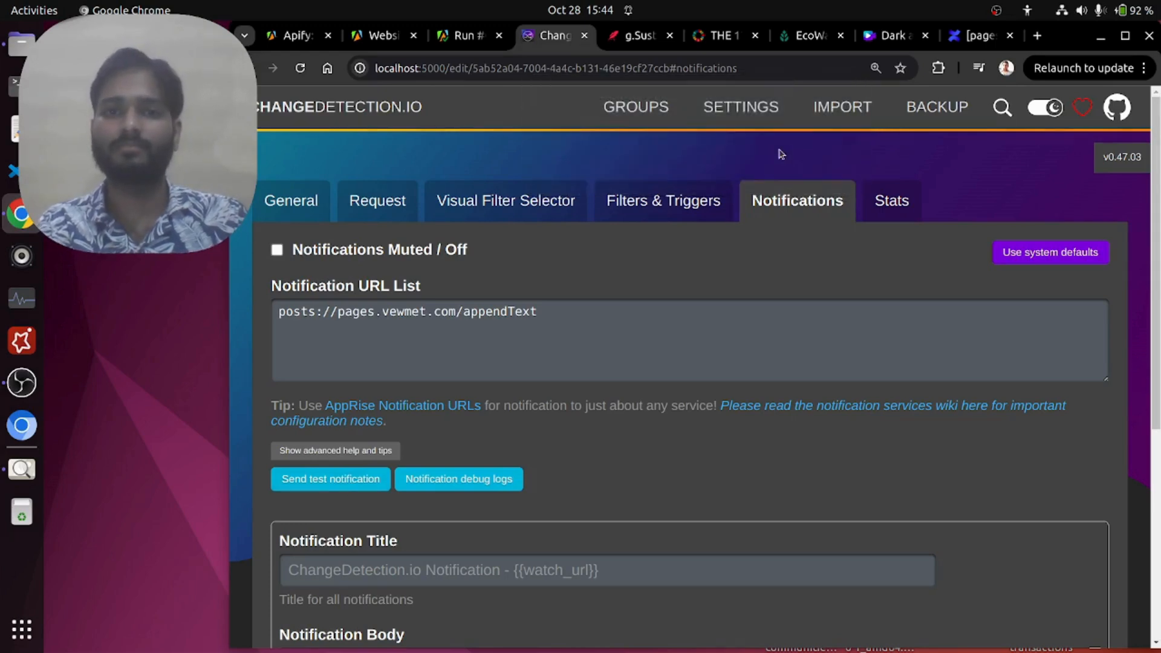
Step: Examine the French bullet-point summary appended below the separator line at the end of the FinalReport document
left_click(634, 35)
scroll(600, 339, "down", 3)
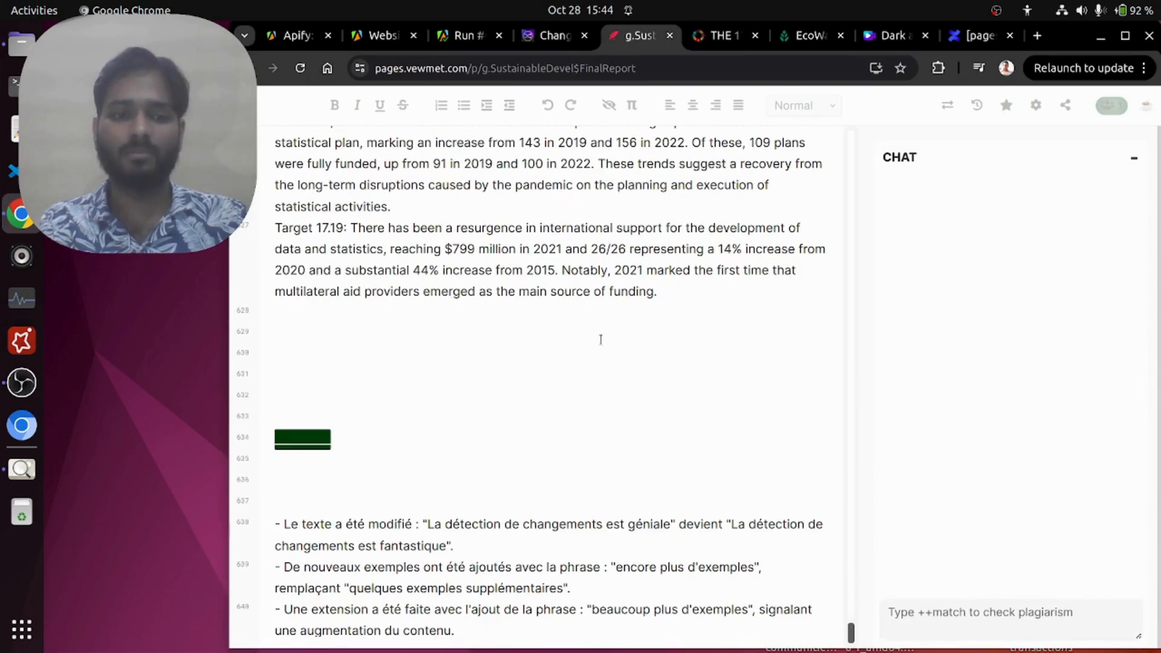
left_click_drag(280, 521, 499, 547)
left_click(498, 547)
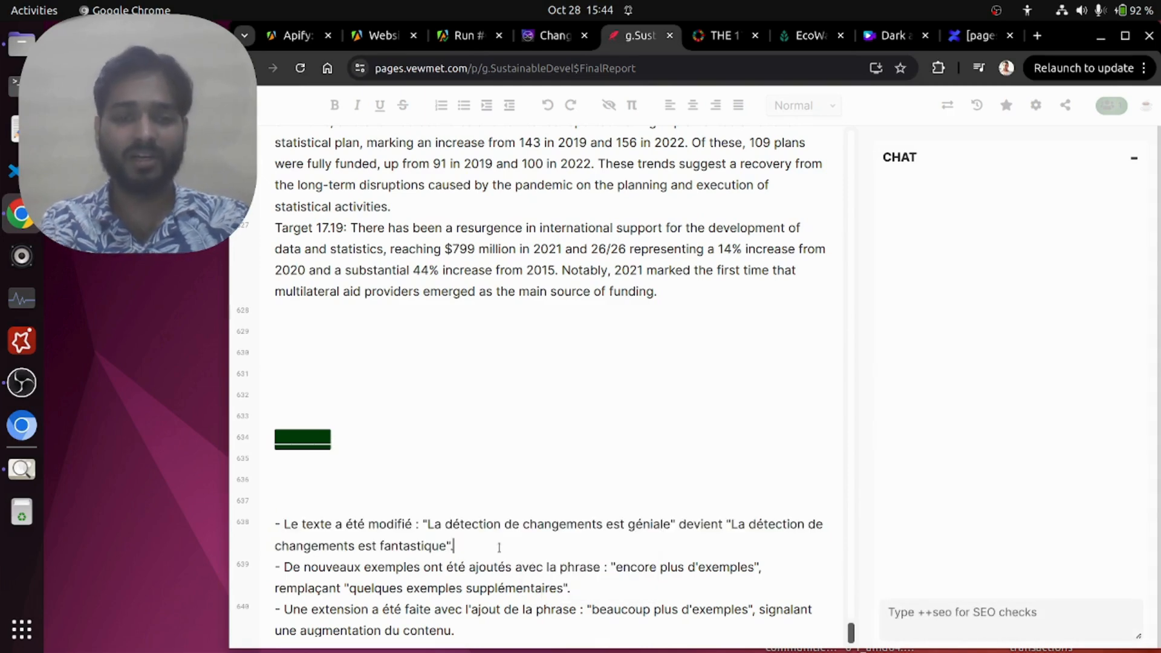
left_click(629, 578)
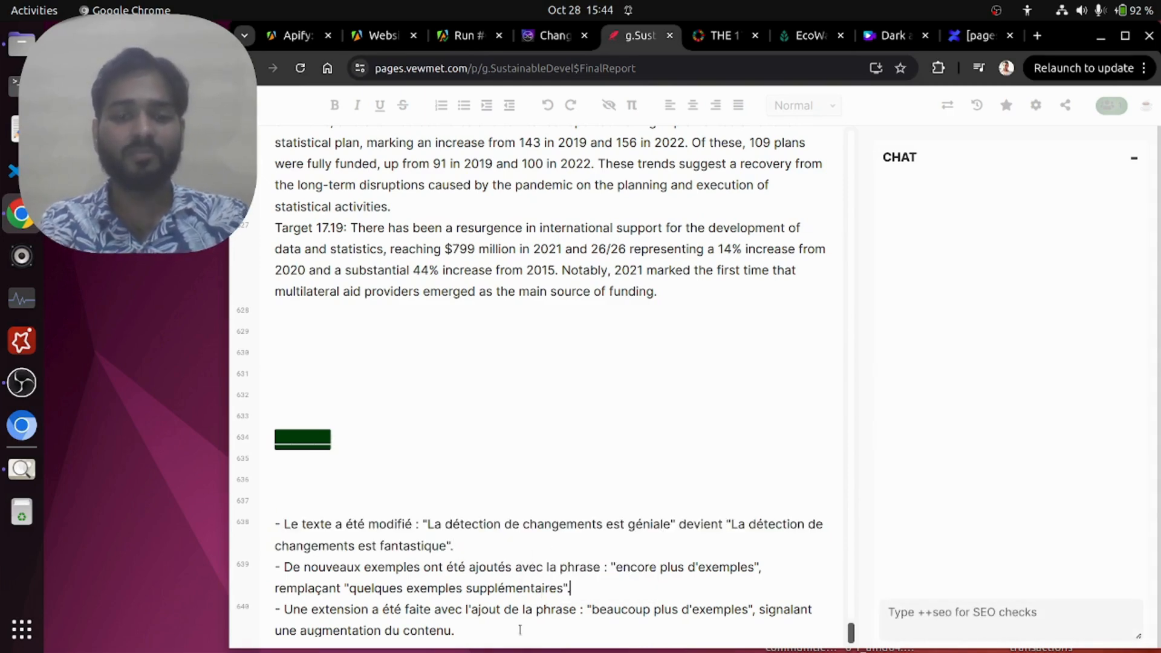
left_click_drag(519, 629, 275, 512)
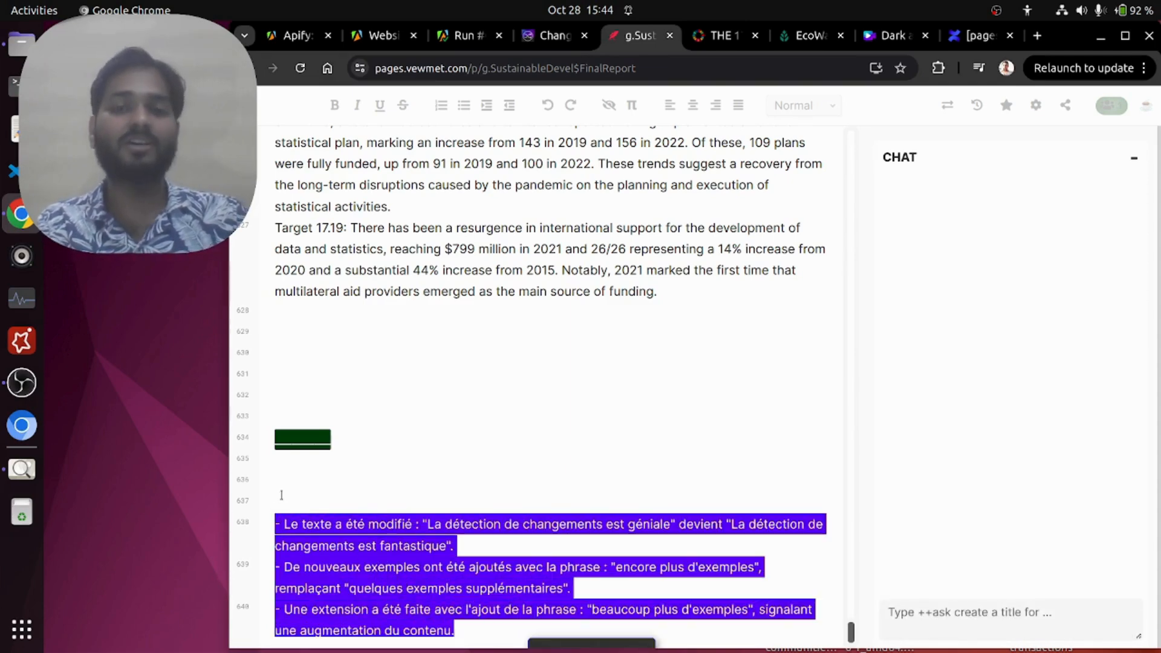
left_click(281, 495)
left_click_drag(282, 495, 445, 480)
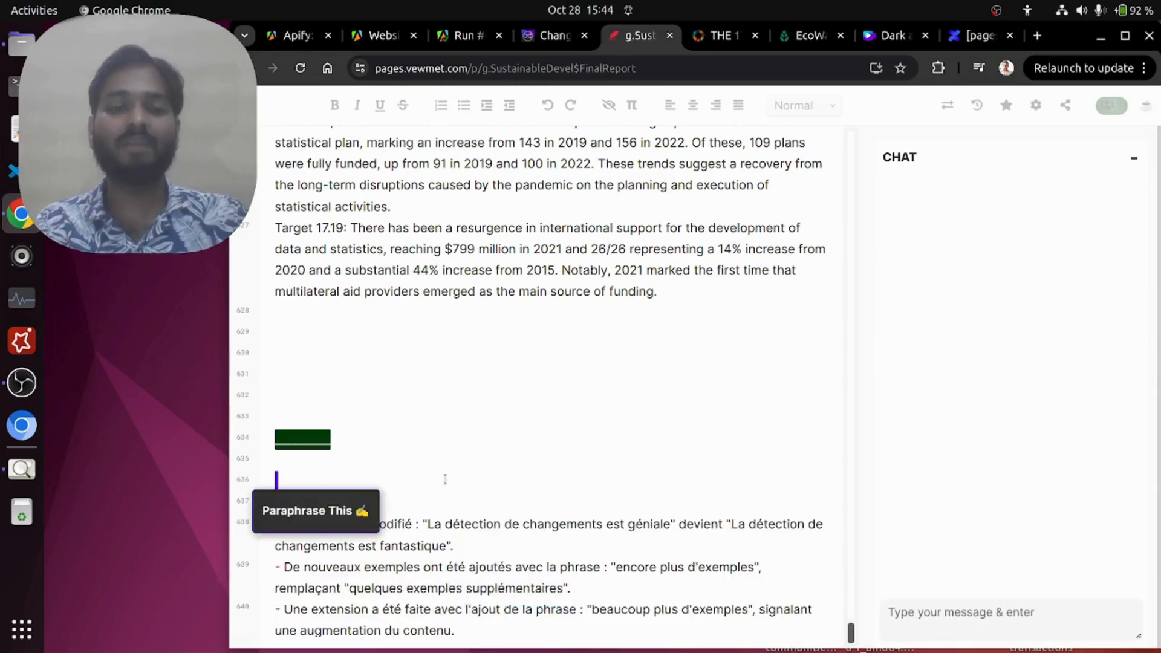
left_click(478, 354)
Step: Review the monitored URL in the watch's general settings in changedetection.io
left_click(563, 34)
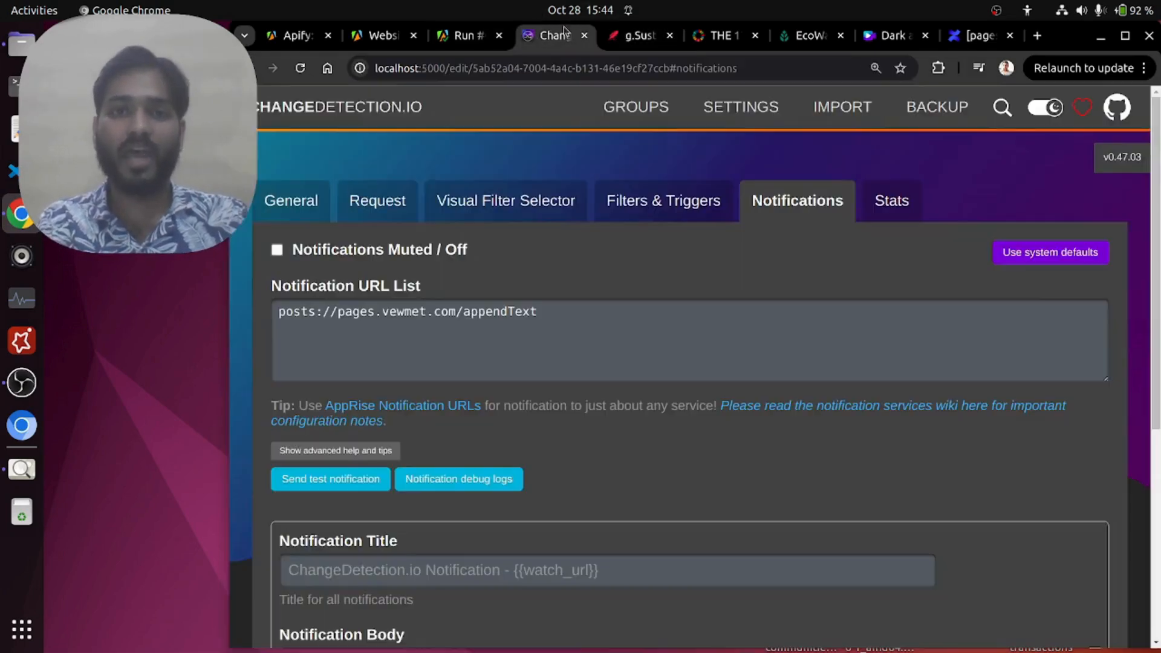
left_click(299, 204)
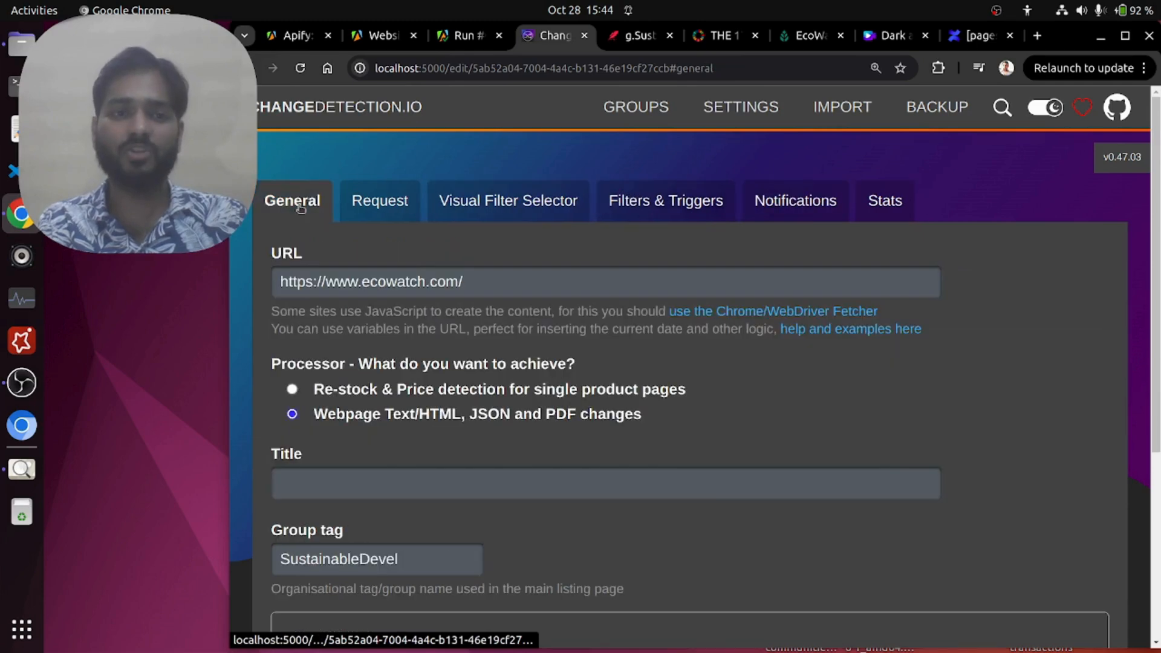
left_click_drag(516, 280, 268, 290)
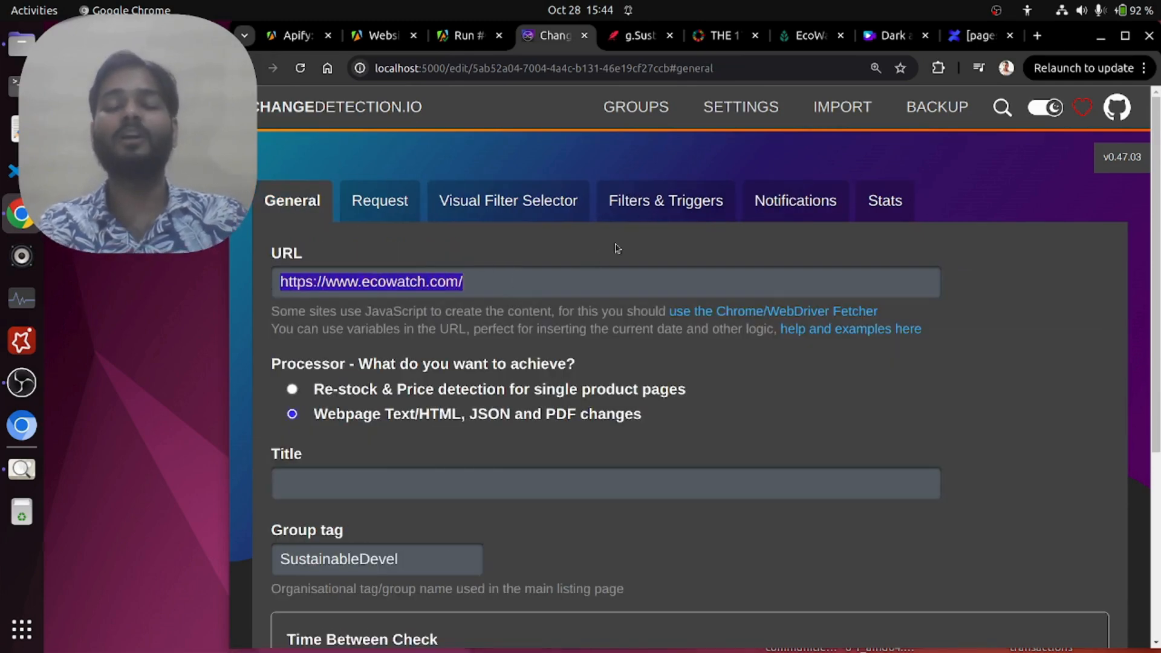
Step: Return to the FinalReport document and review the appended French bullet points and the document name in its address
left_click(638, 35)
left_click_drag(273, 516, 488, 633)
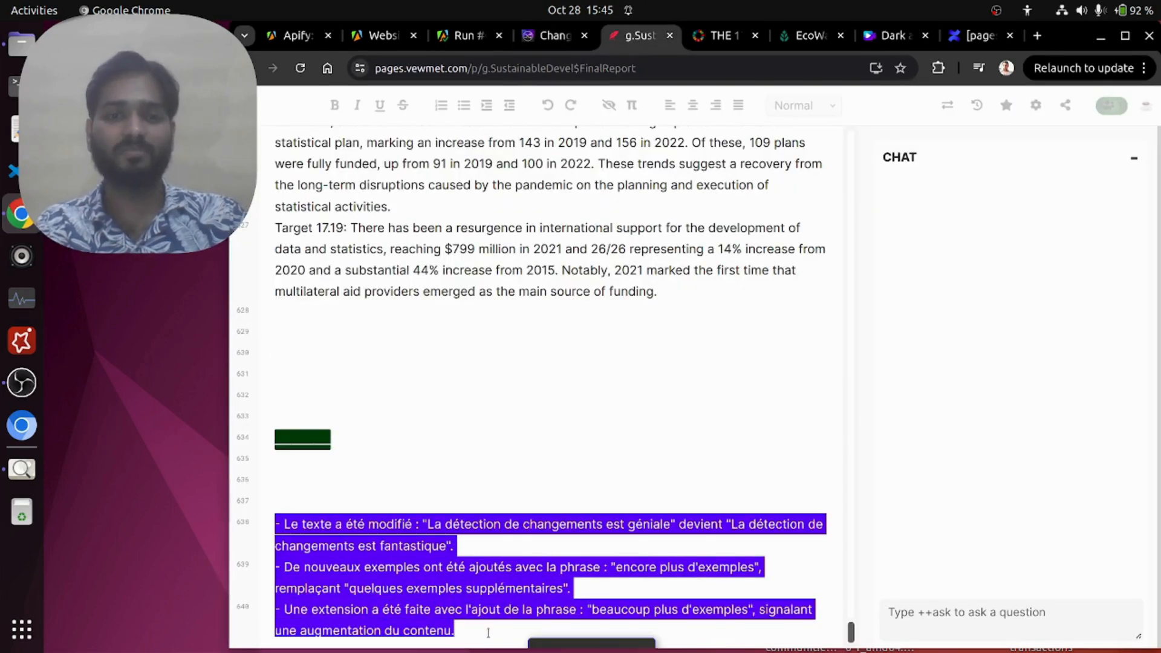
left_click(487, 633)
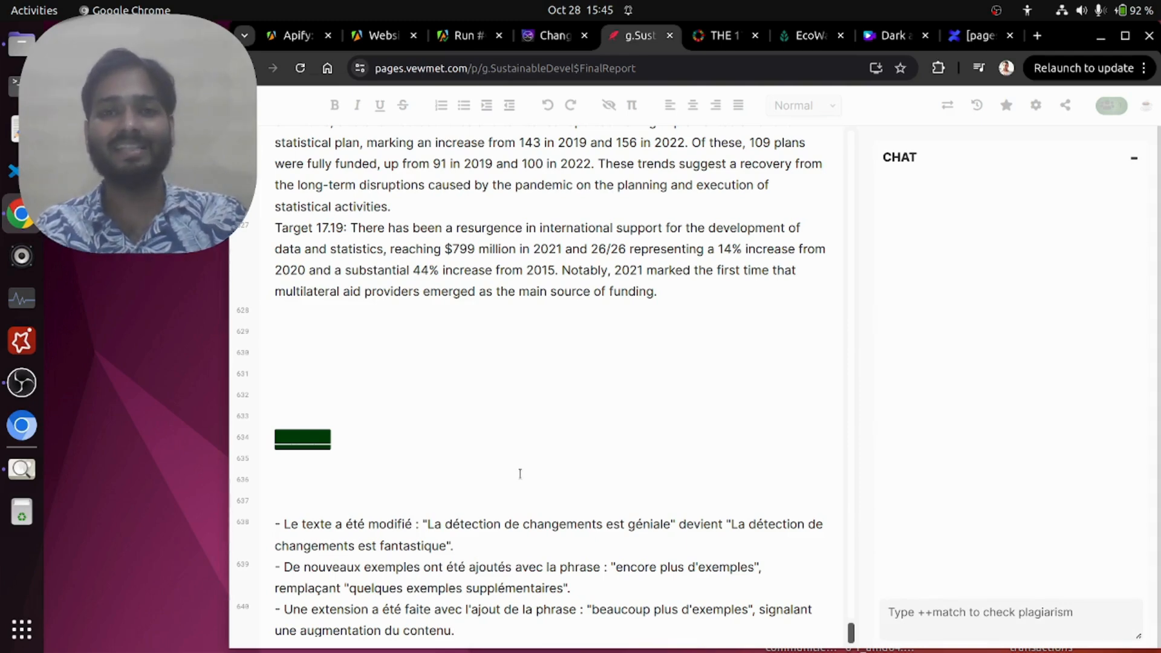
left_click_drag(482, 68, 691, 57)
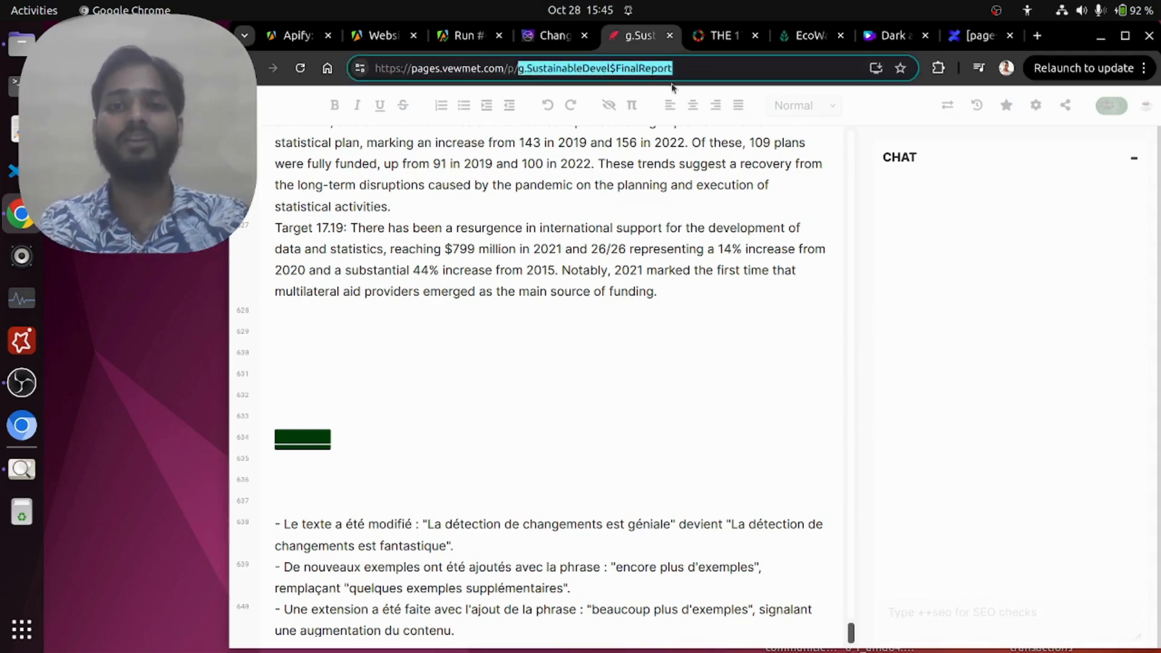
left_click(562, 293)
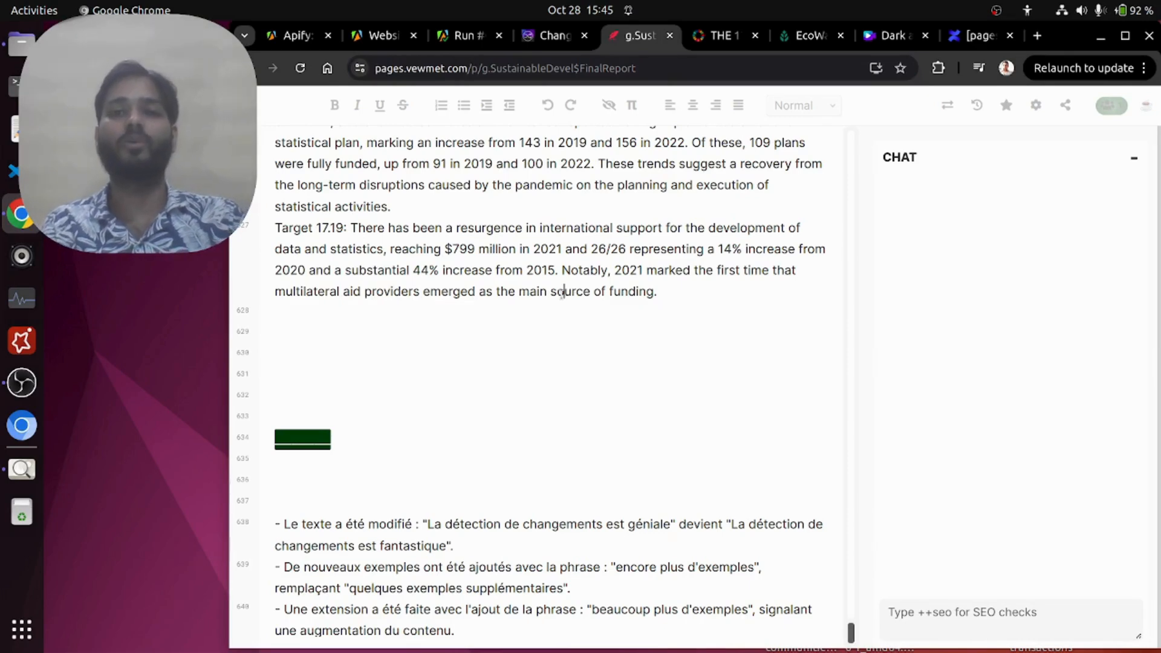